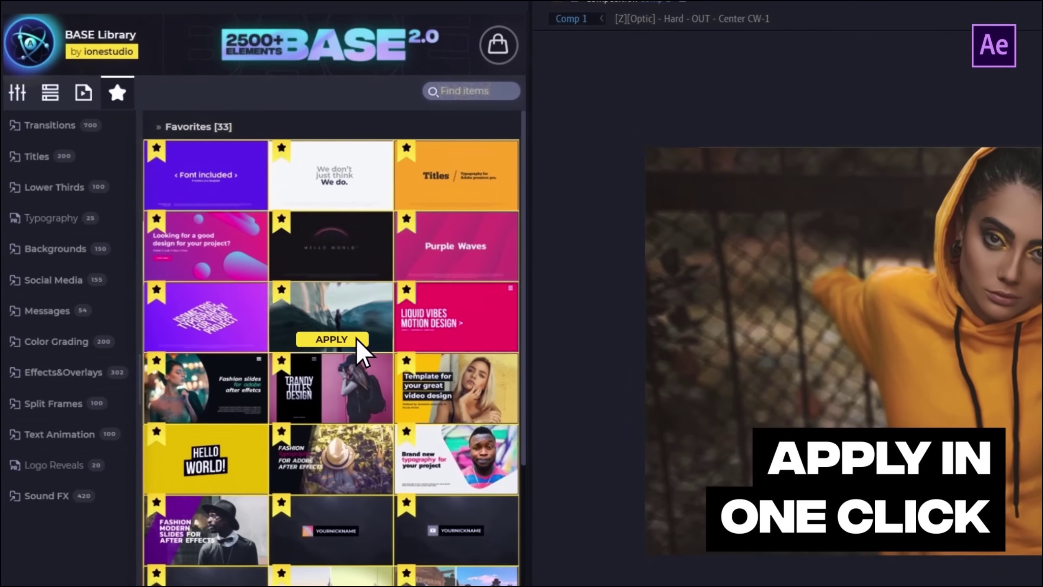
- Close the BASE Library promo to reach a fresh, empty After Effects project
click(356, 339)
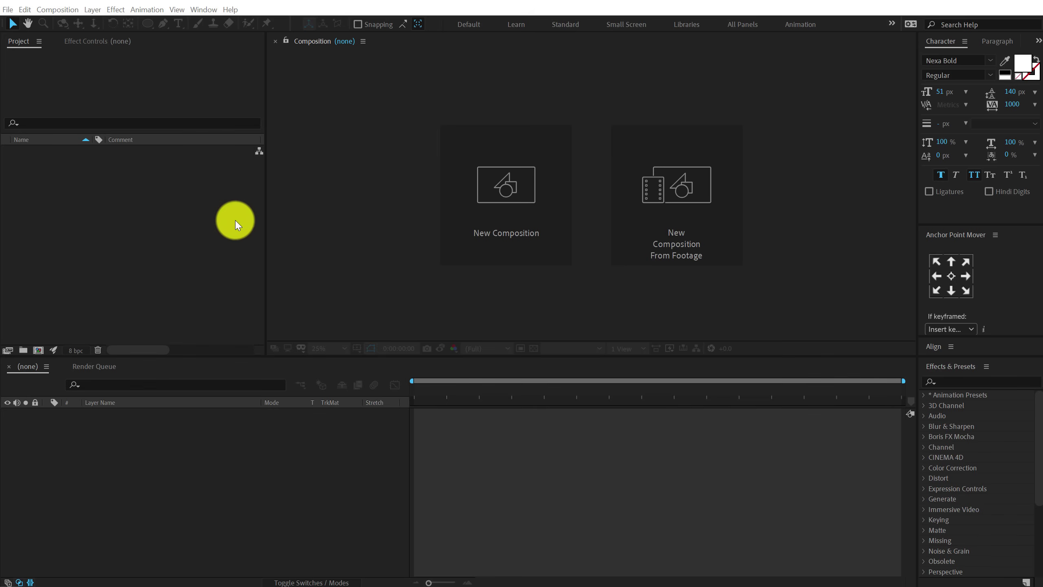
- Create a 1920-wide, 30 fps composition named Render, then start a second one named Noise
click(517, 208)
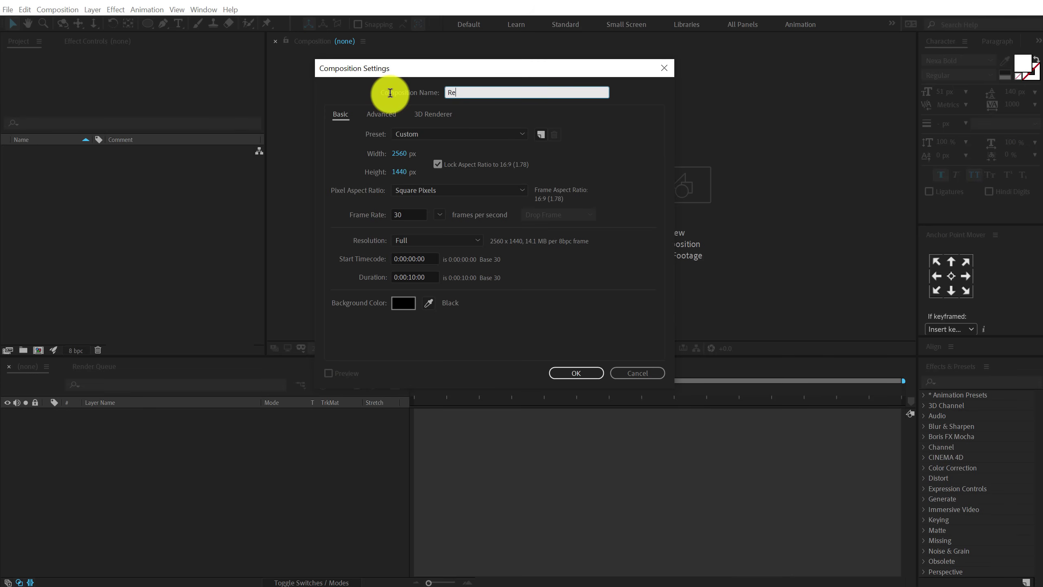
click(401, 154)
text(19)
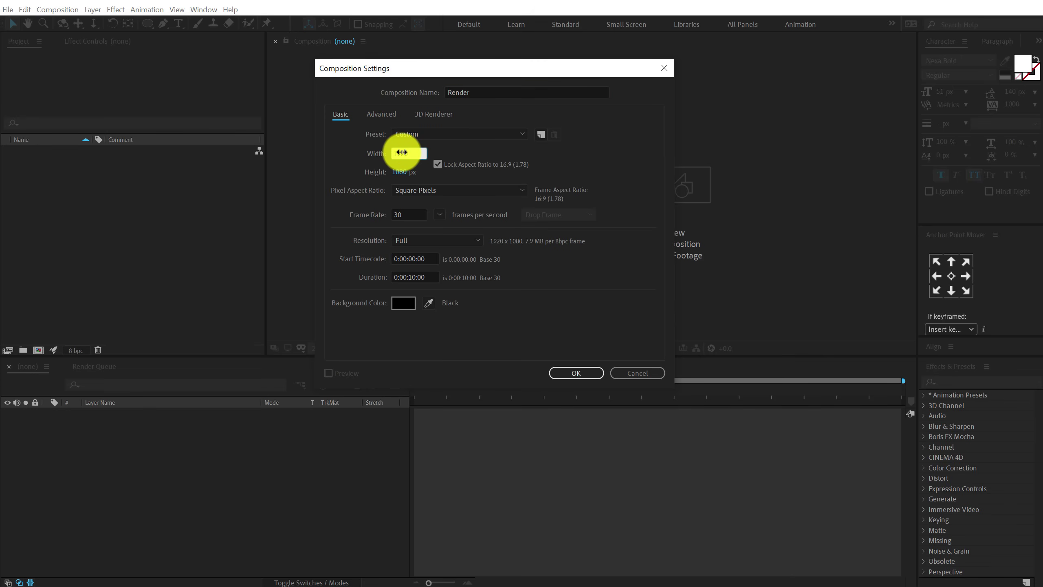
click(595, 276)
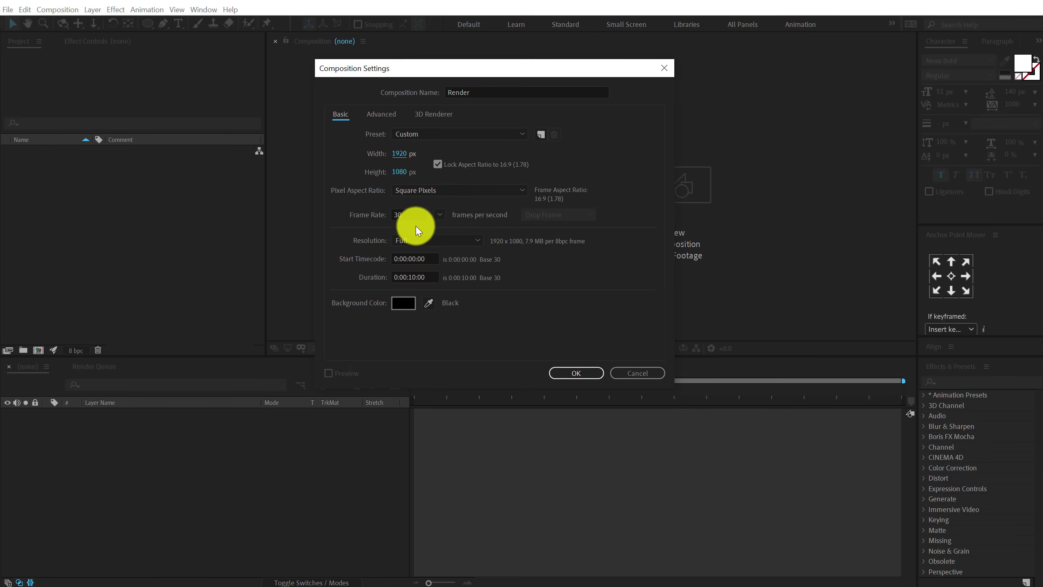
click(580, 372)
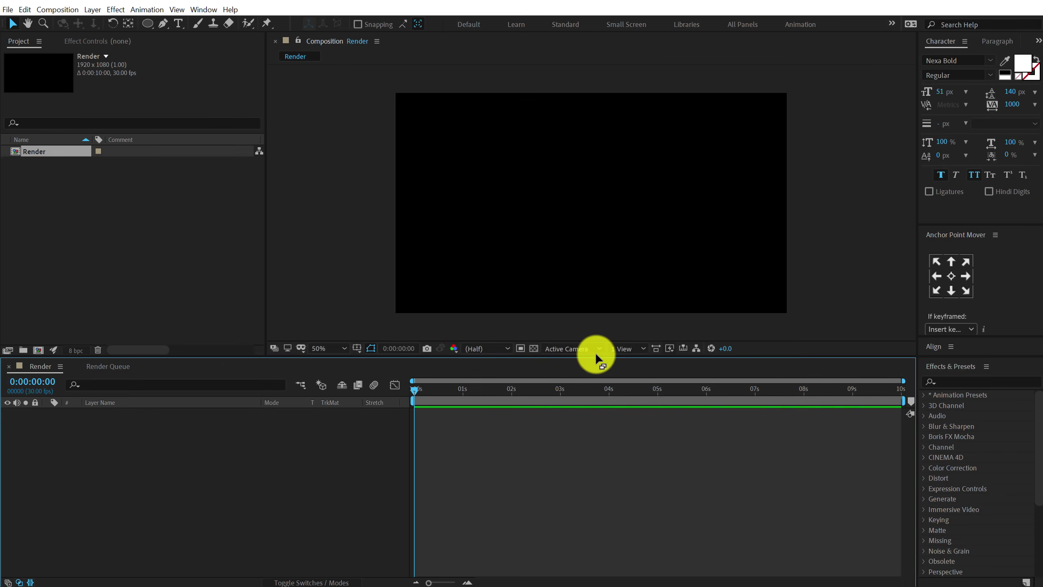
click(38, 350)
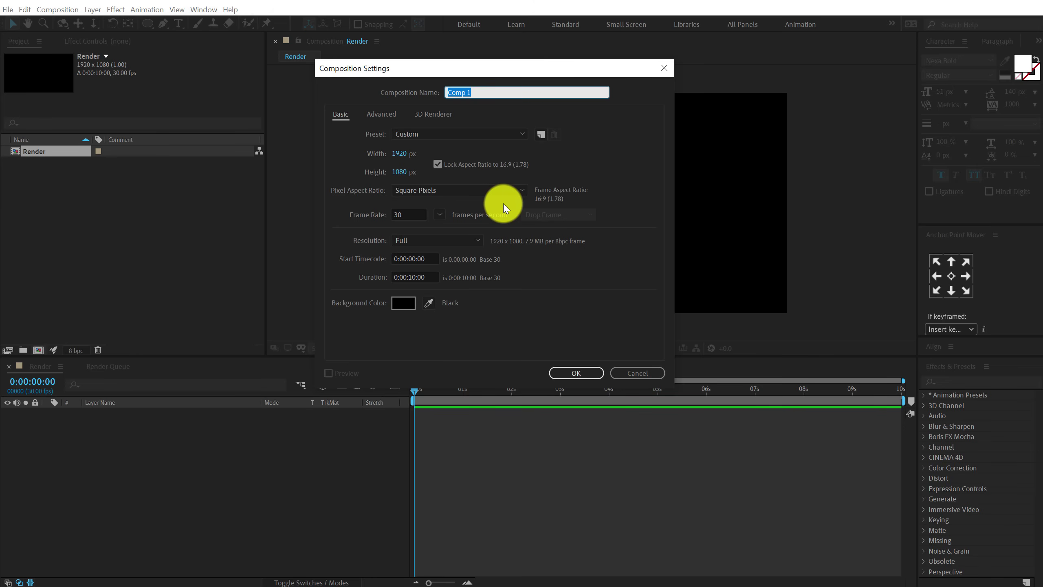
text(Noise)
- Confirm the Noise composition, add a black solid, and apply Fractal Noise to it
click(579, 375)
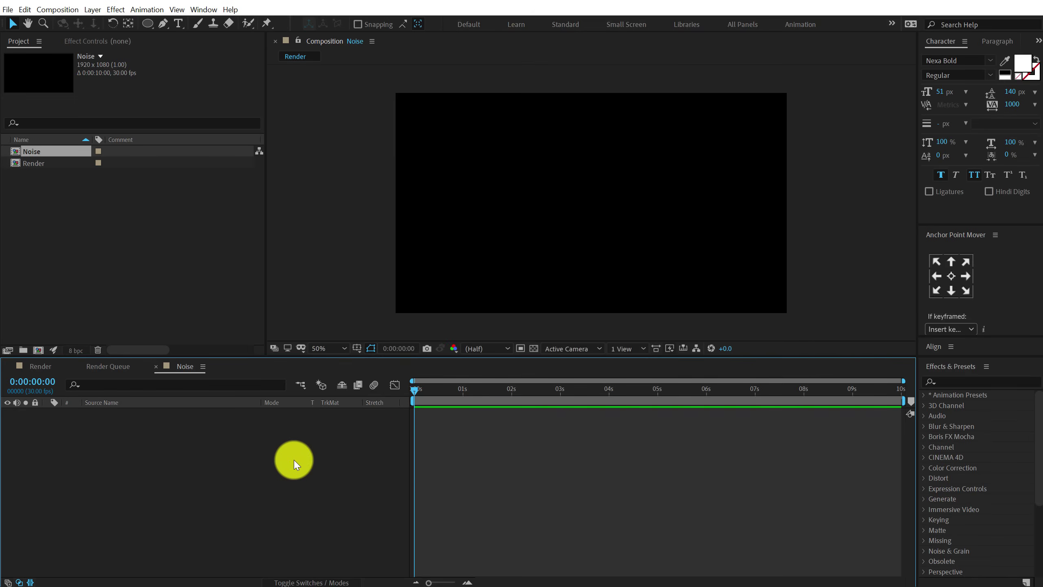
key(ctrl+y)
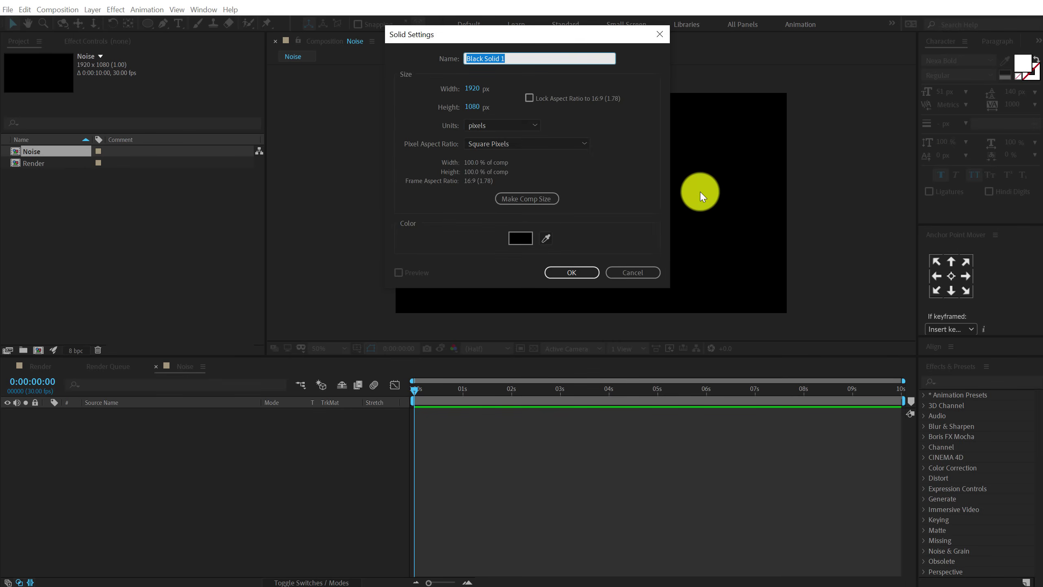
click(586, 275)
click(960, 381)
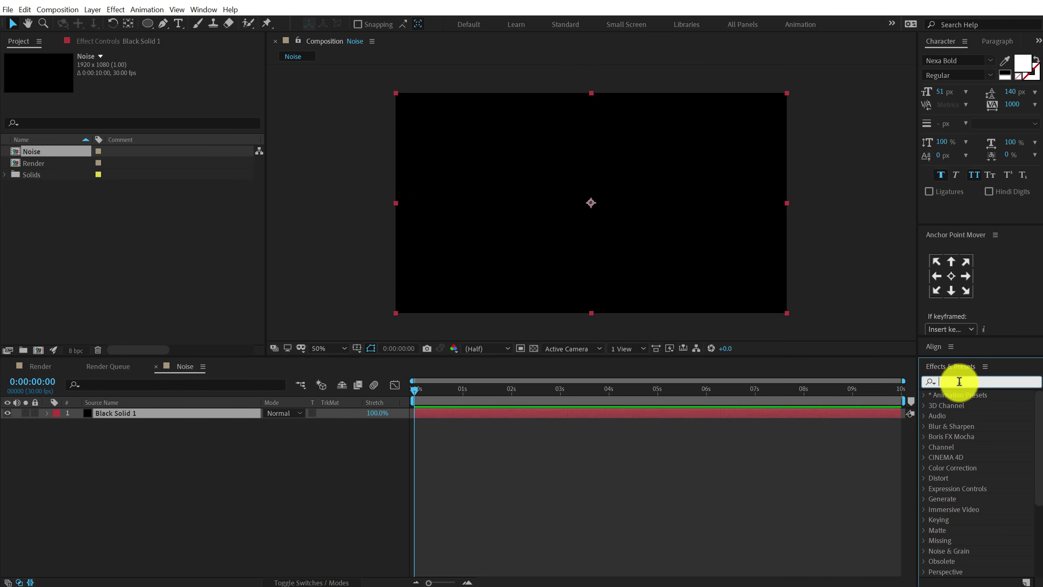
text(frac)
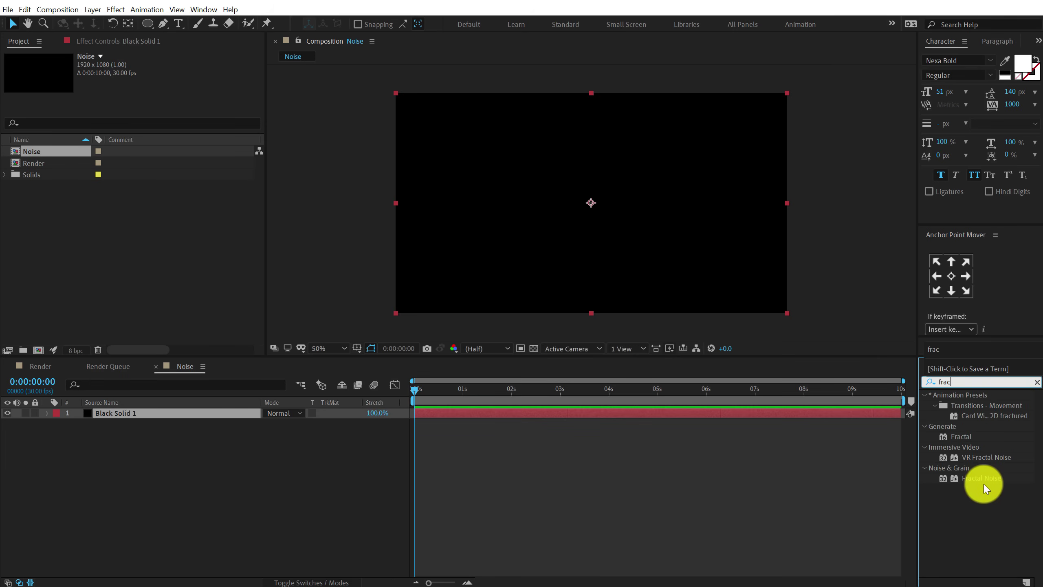
double_click(983, 479)
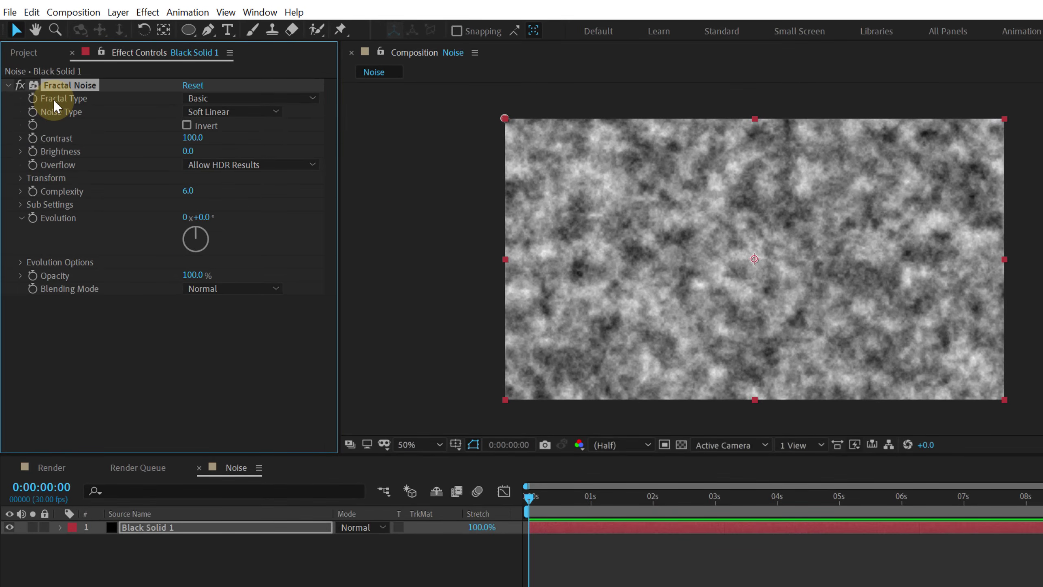
- Set Fractal Noise to Dynamic type, Spline noise, Contrast 397 and Brightness -32
click(301, 99)
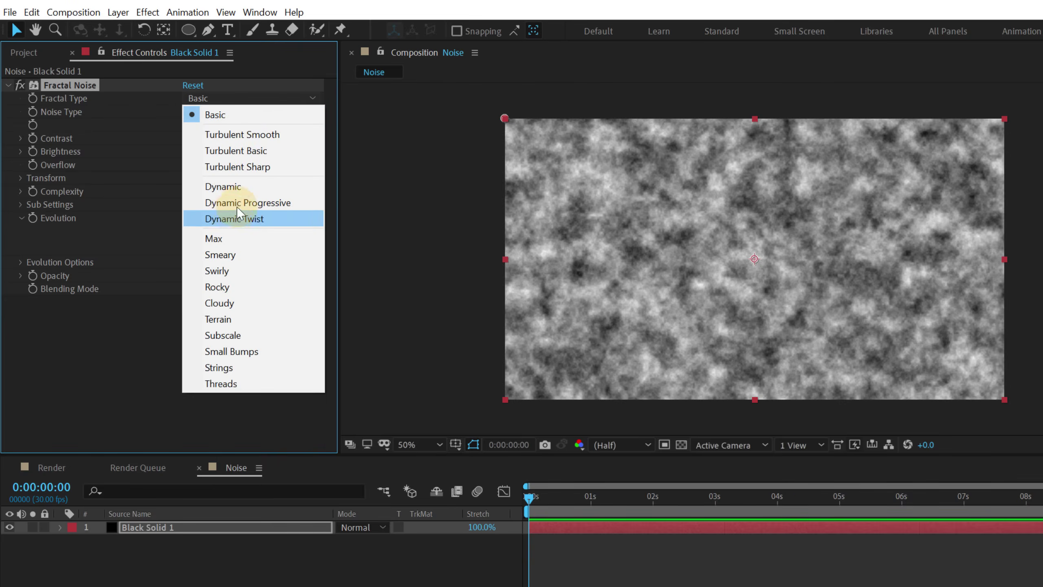
click(239, 187)
click(230, 113)
click(221, 177)
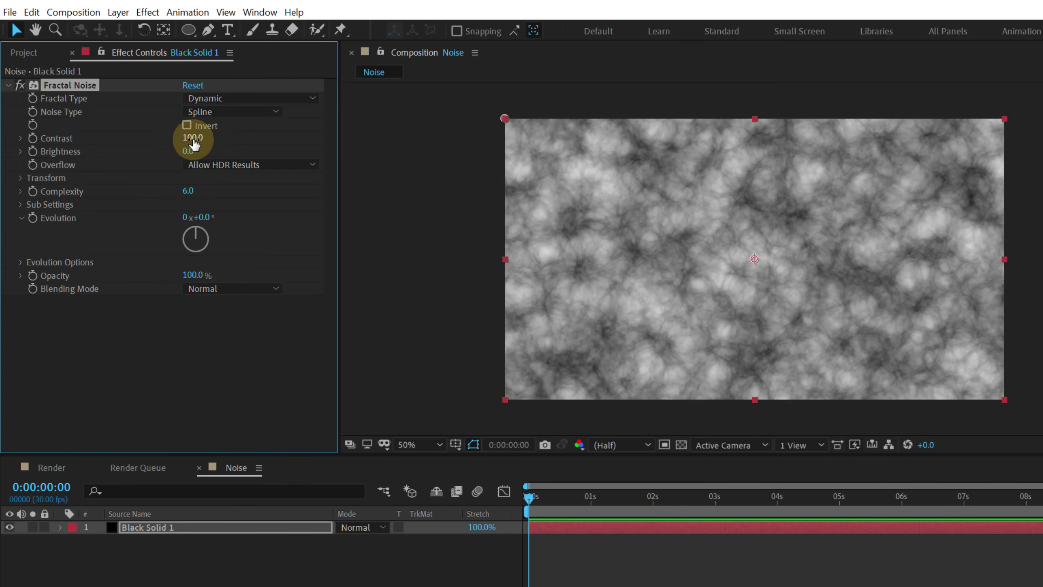
drag(191, 138, 428, 139)
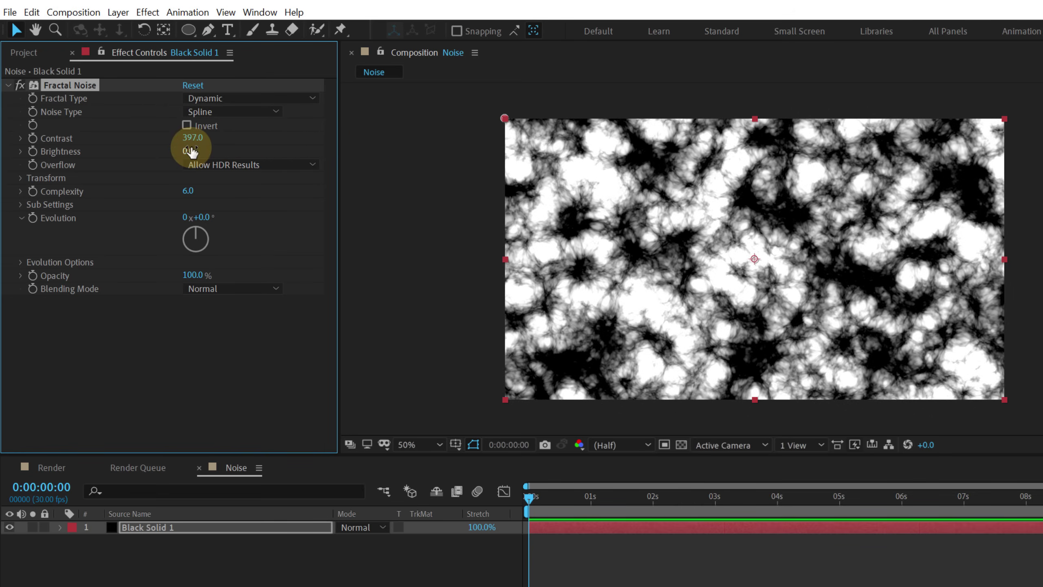
drag(187, 151, 159, 151)
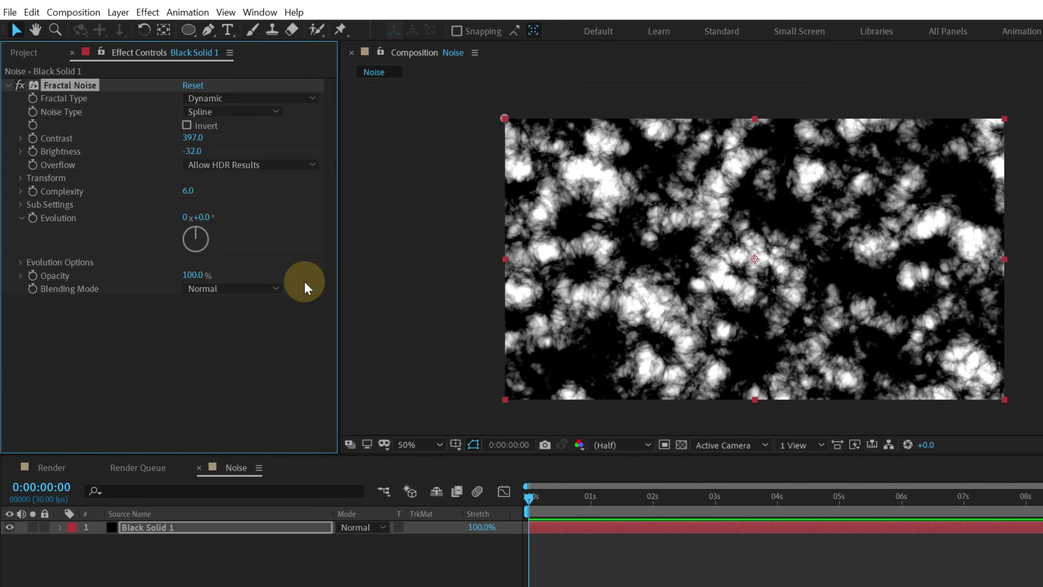
- Turn off Uniform Scaling, set Scale Width 200 and Scale Height 300, and invert the noise
click(20, 178)
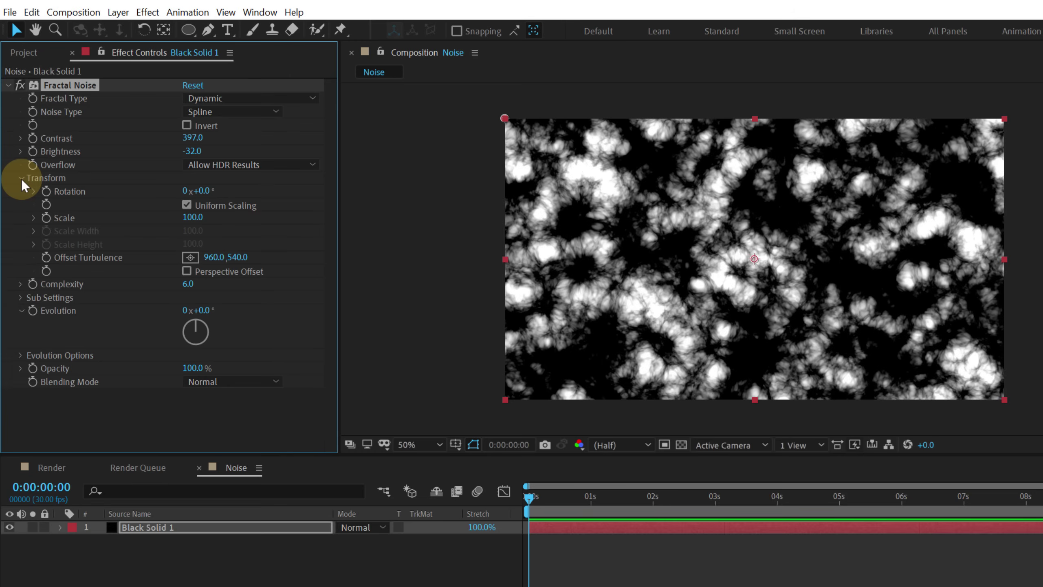
click(186, 205)
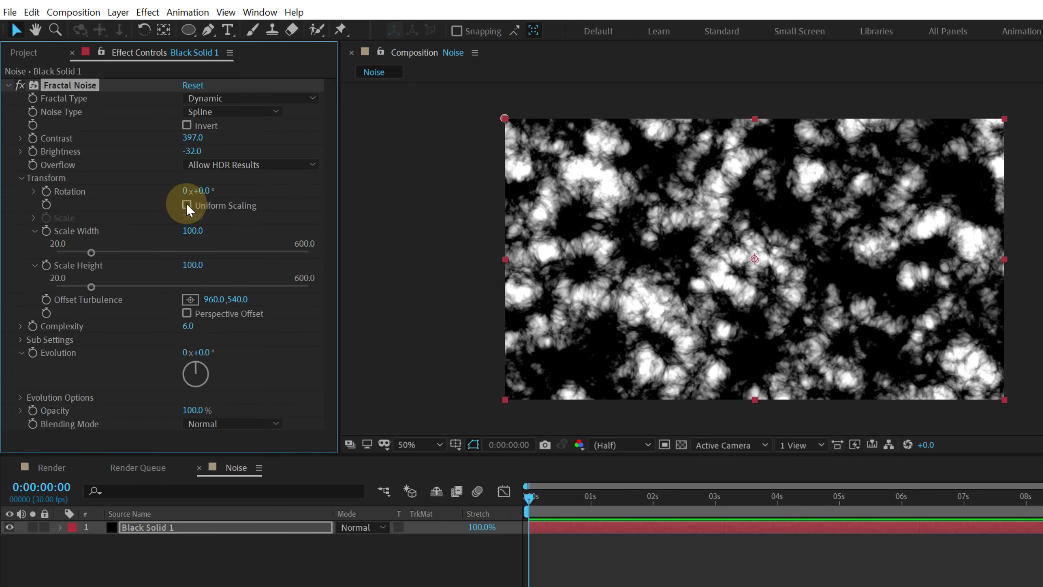
click(190, 231)
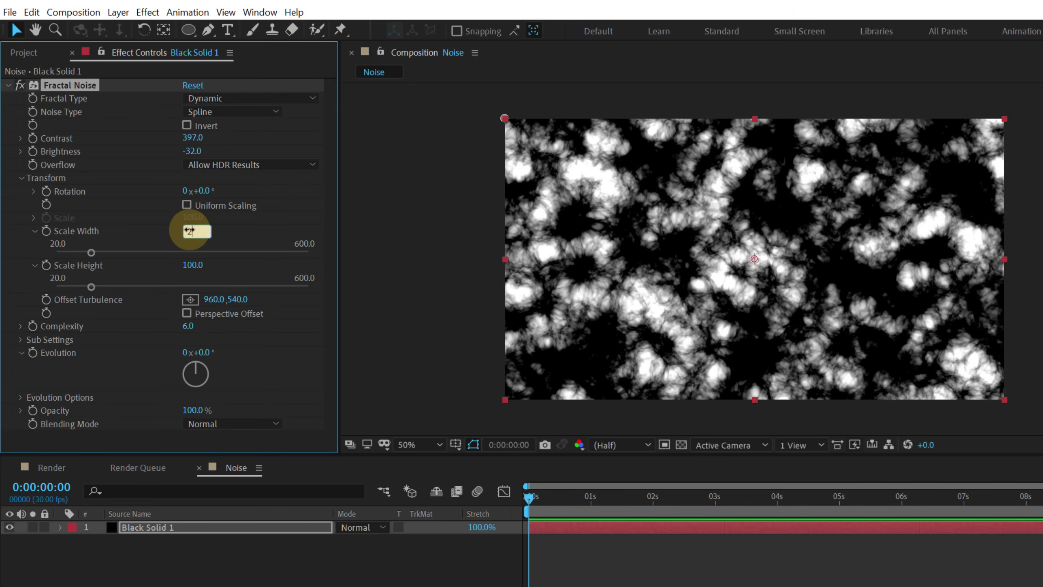
key(Return)
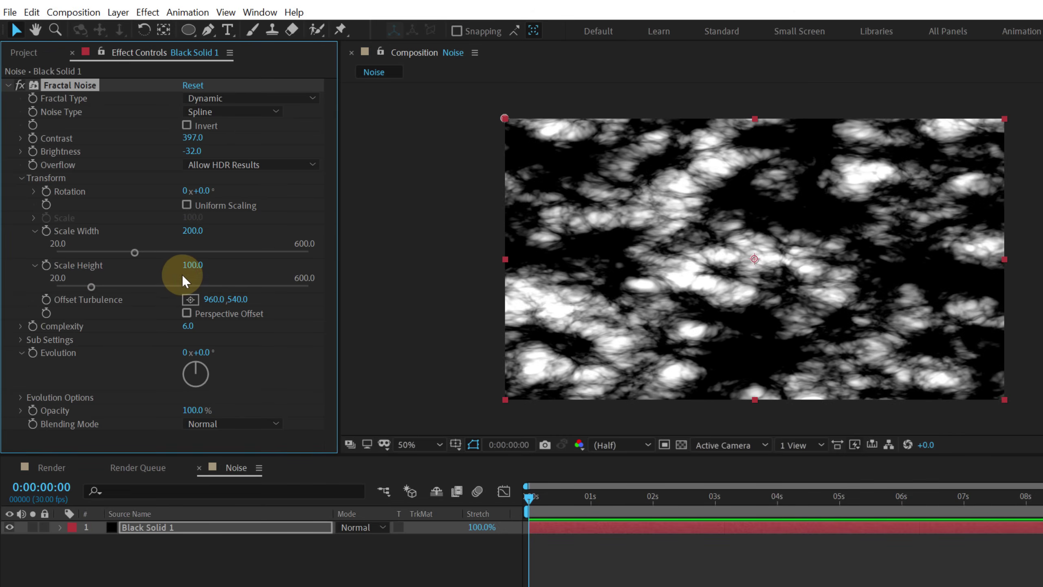
click(195, 266)
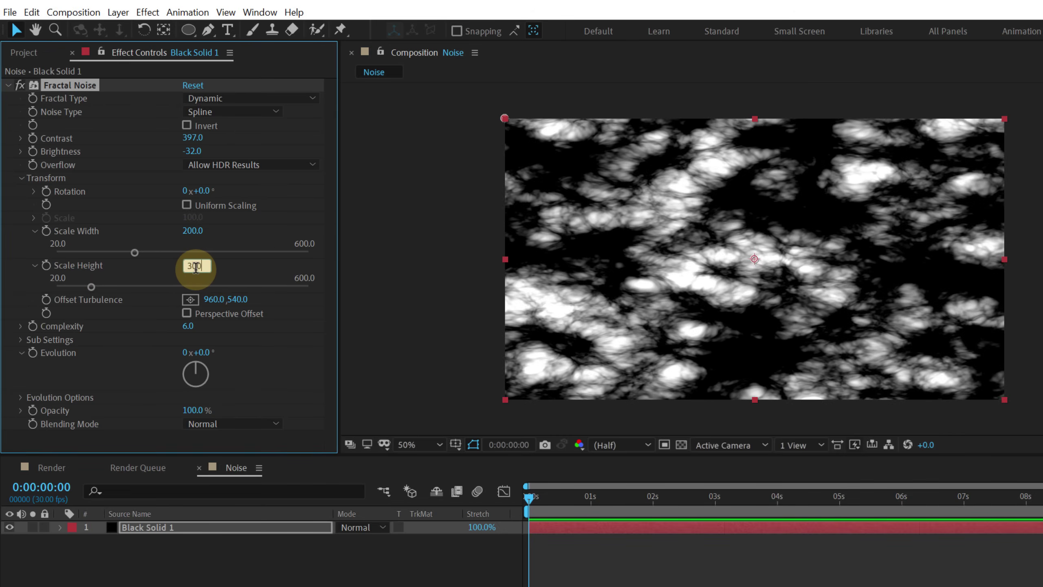
text(300)
key(Return)
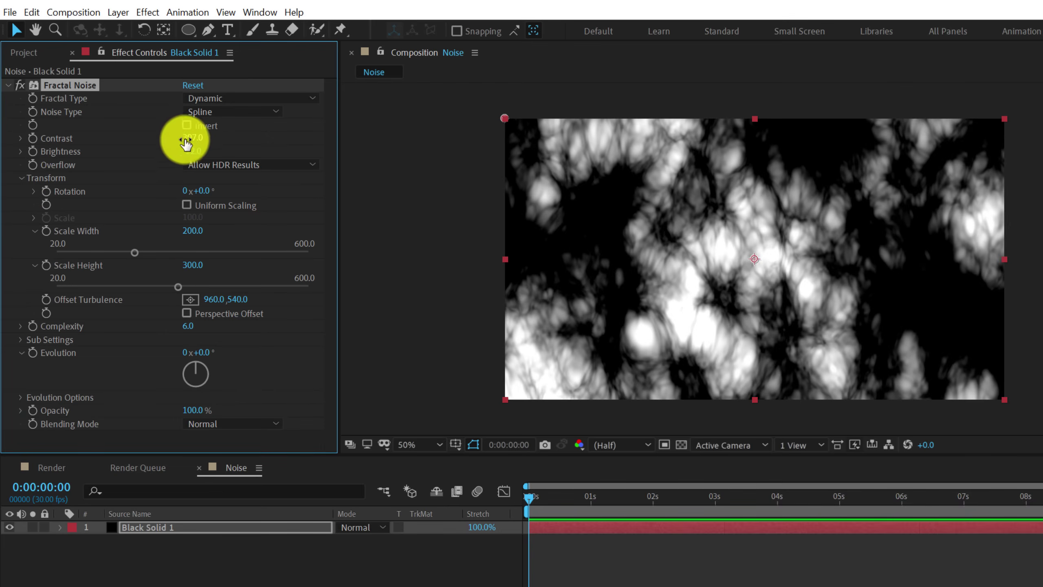
click(187, 126)
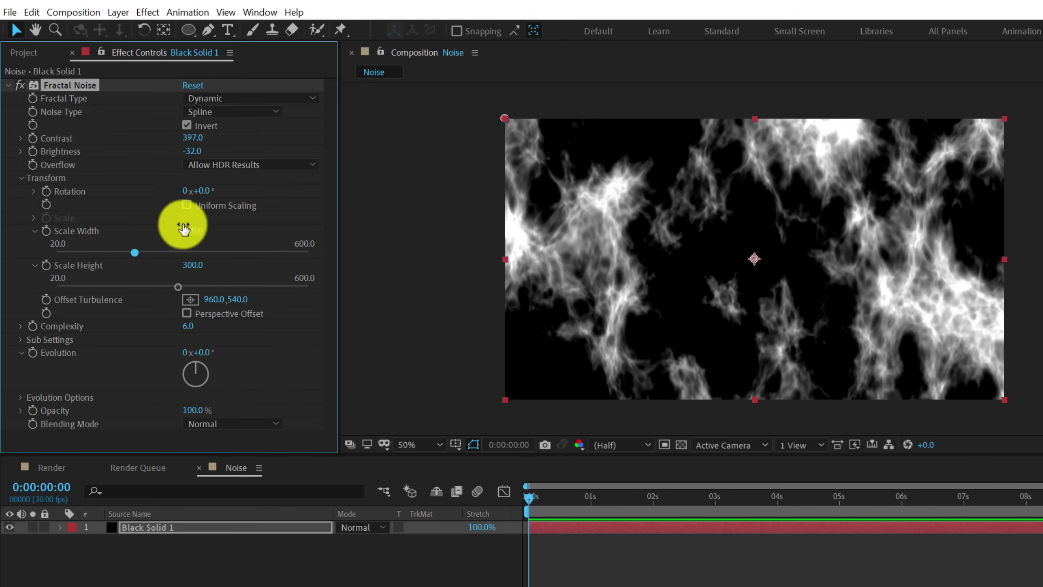
click(21, 179)
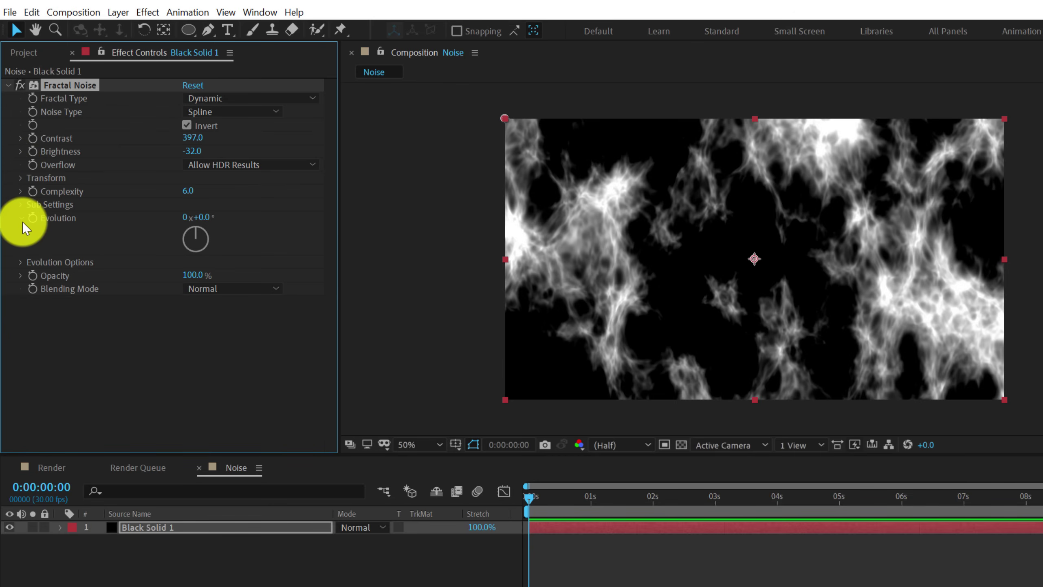
- Animate the noise Evolution with the expression time*50
drag(198, 217, 643, 203)
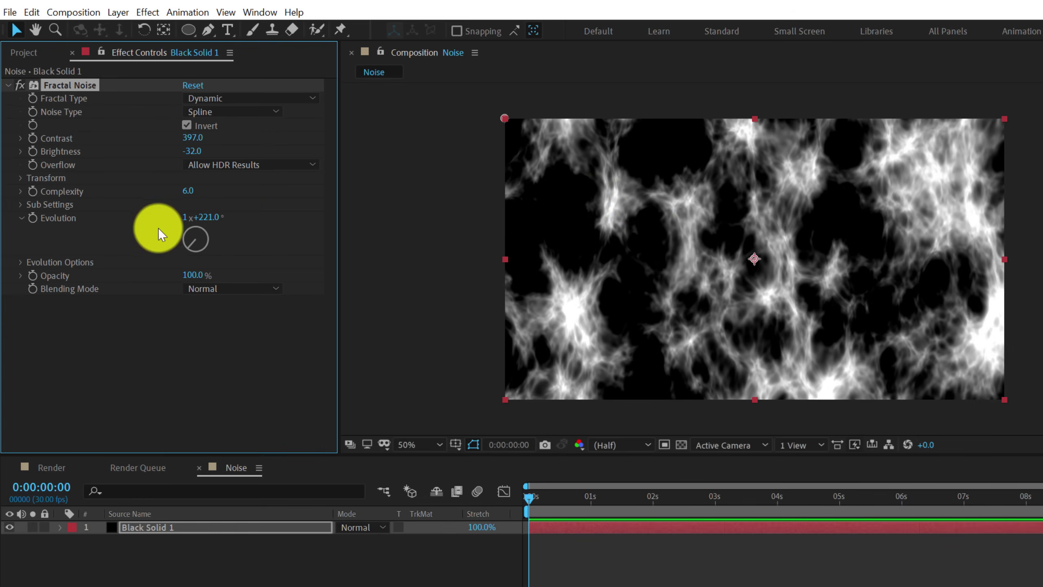
alt+click(34, 221)
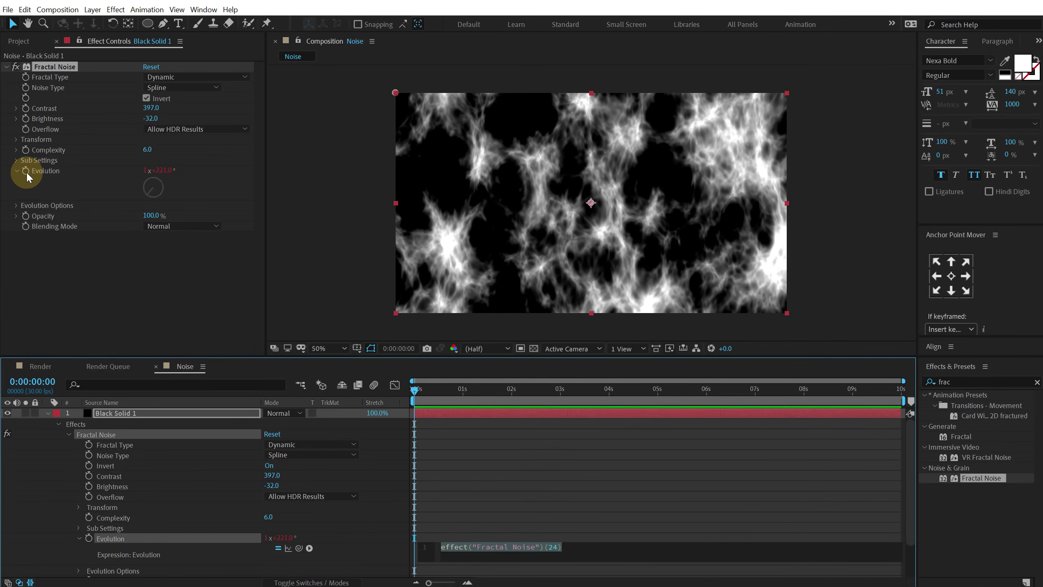
text(time*)
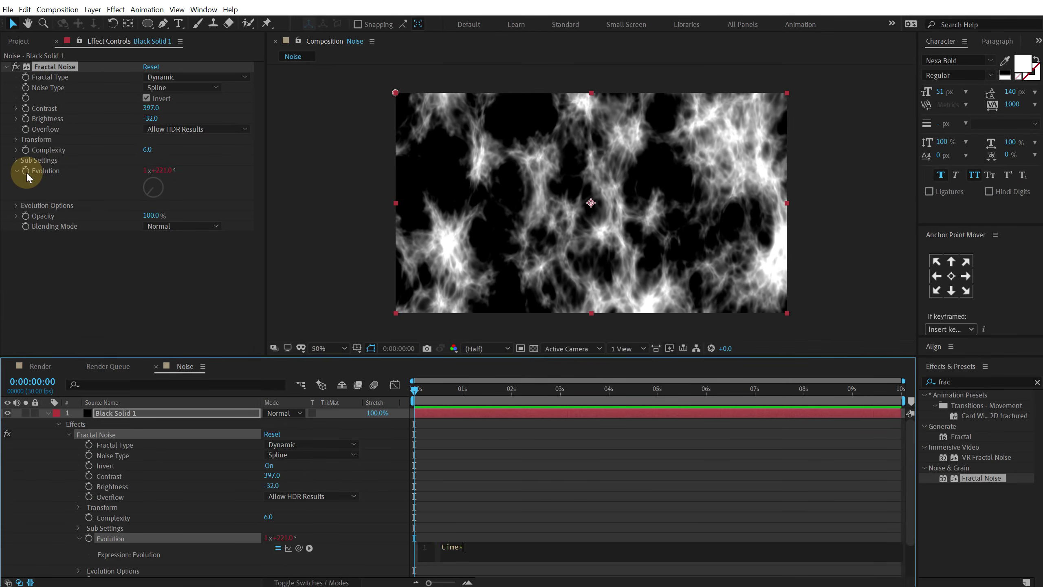
text(50)
click(448, 452)
drag(427, 399, 343, 404)
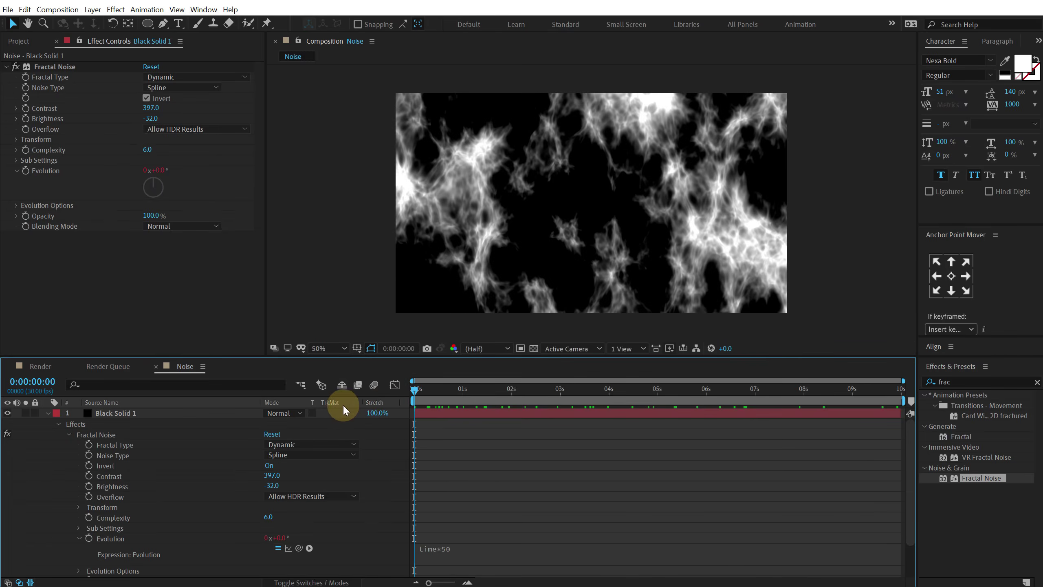
click(48, 413)
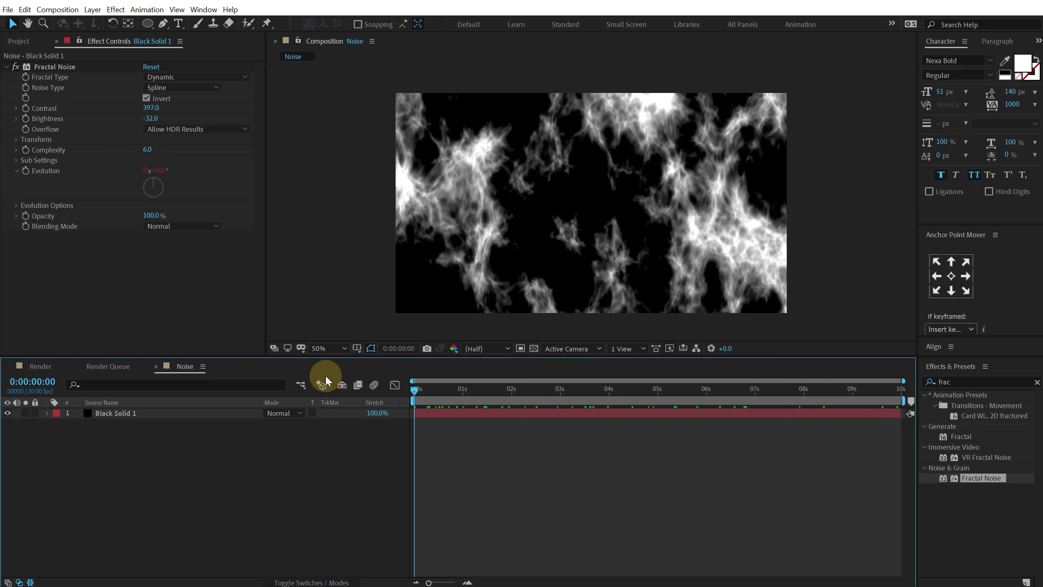
- Keyframe Offset Turbulence at 0s and drag its point downward at the last frame
click(514, 255)
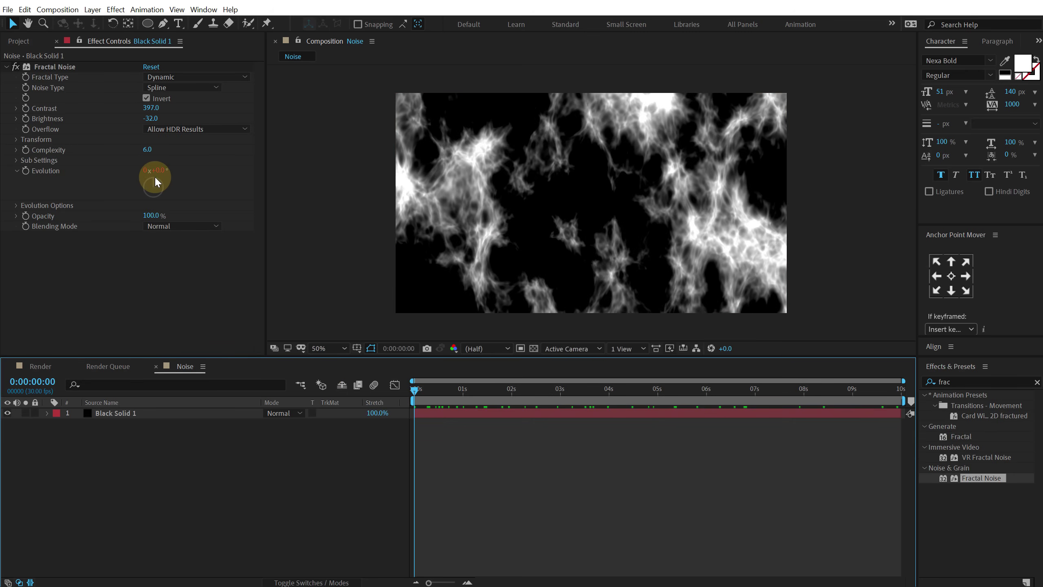
click(16, 139)
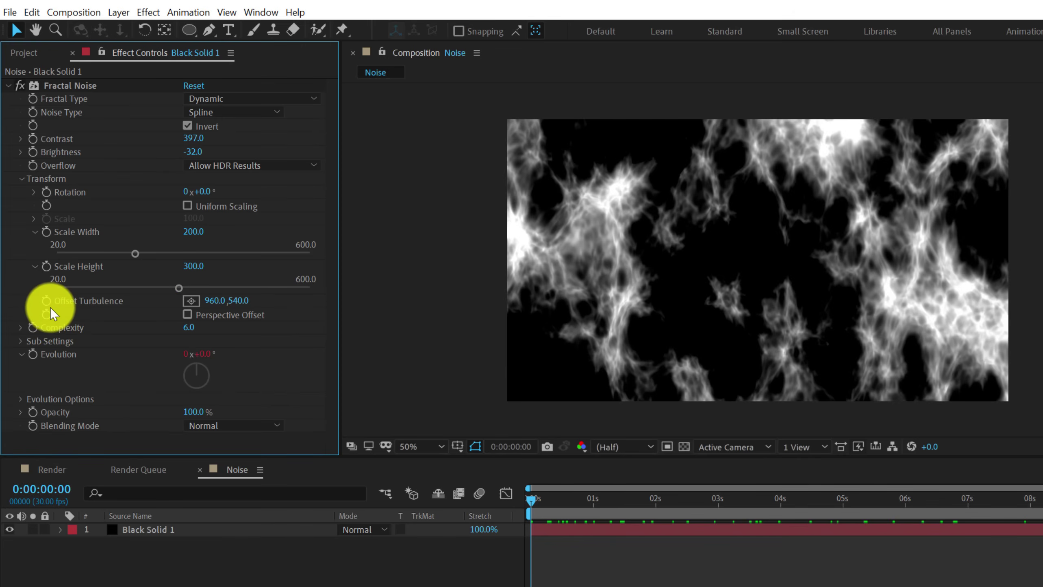
click(47, 303)
drag(737, 494, 1039, 499)
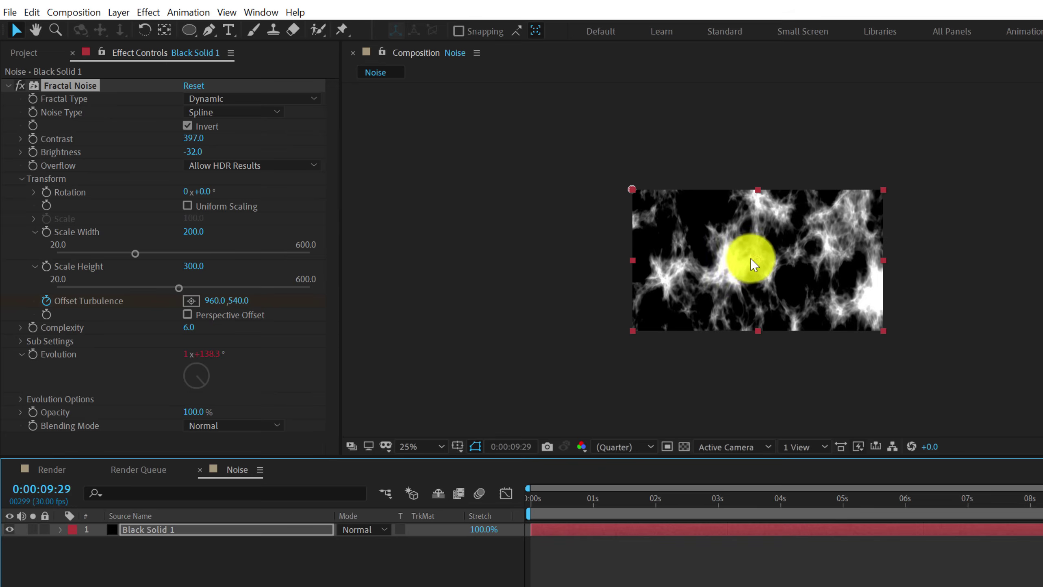
scroll(757, 257, down, 2)
drag(757, 258, 755, 427)
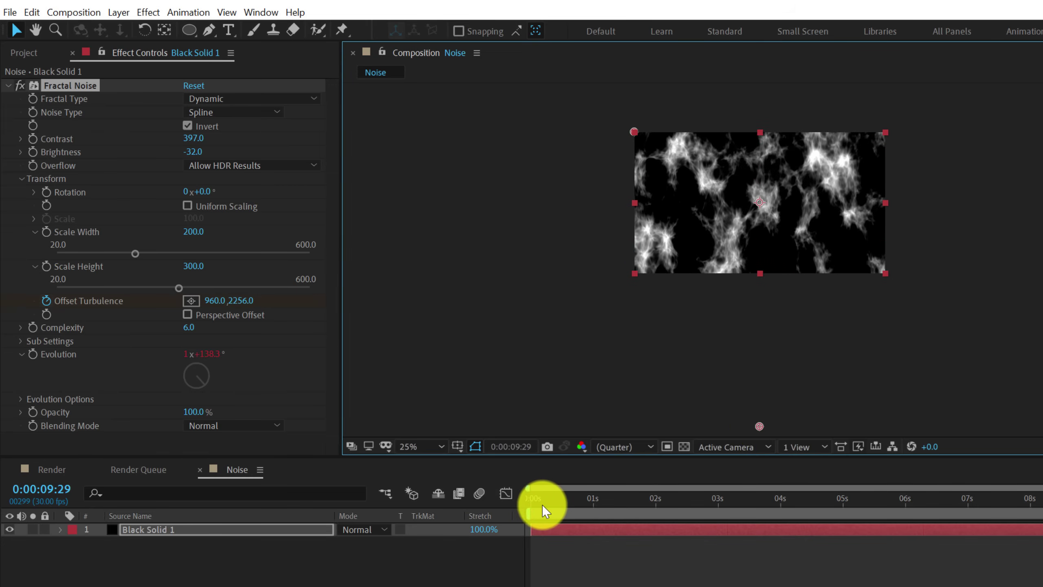
key(space)
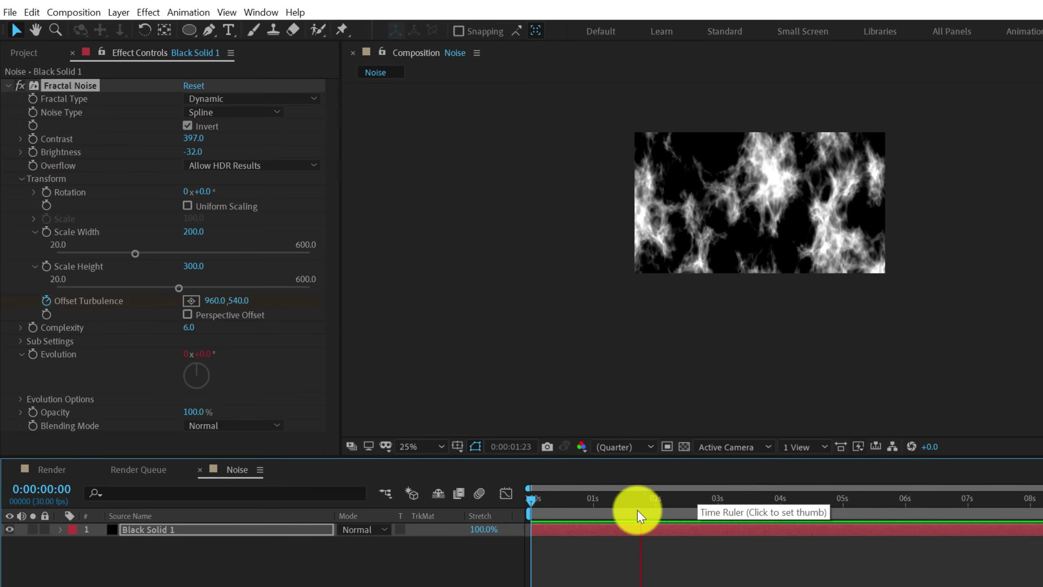
- Push the final Offset Turbulence point further down, preview, and raise Complexity to 6.8
drag(638, 510, 1042, 521)
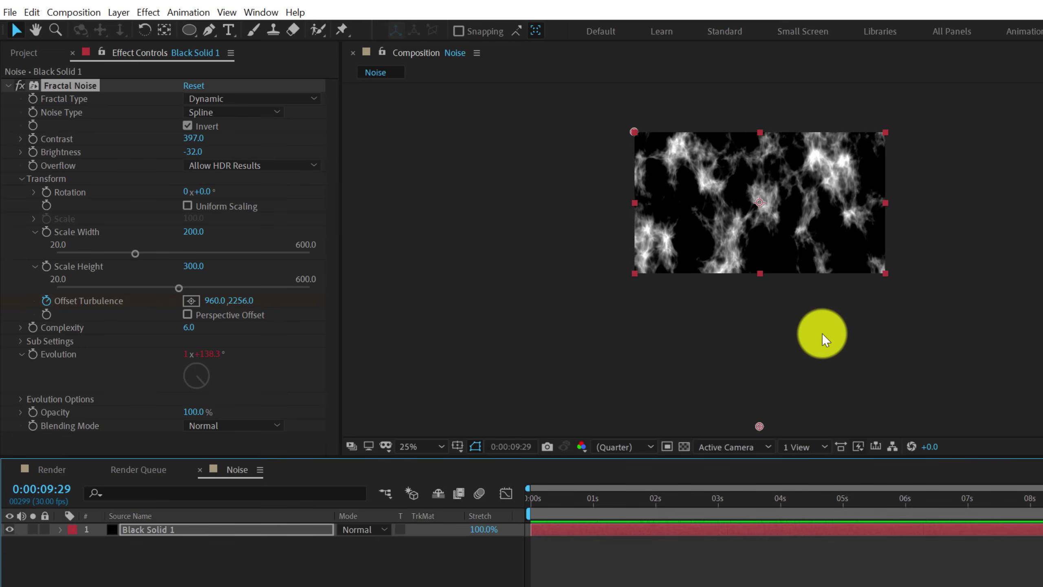
key(comma)
drag(758, 344, 758, 420)
key(Home)
key(period)
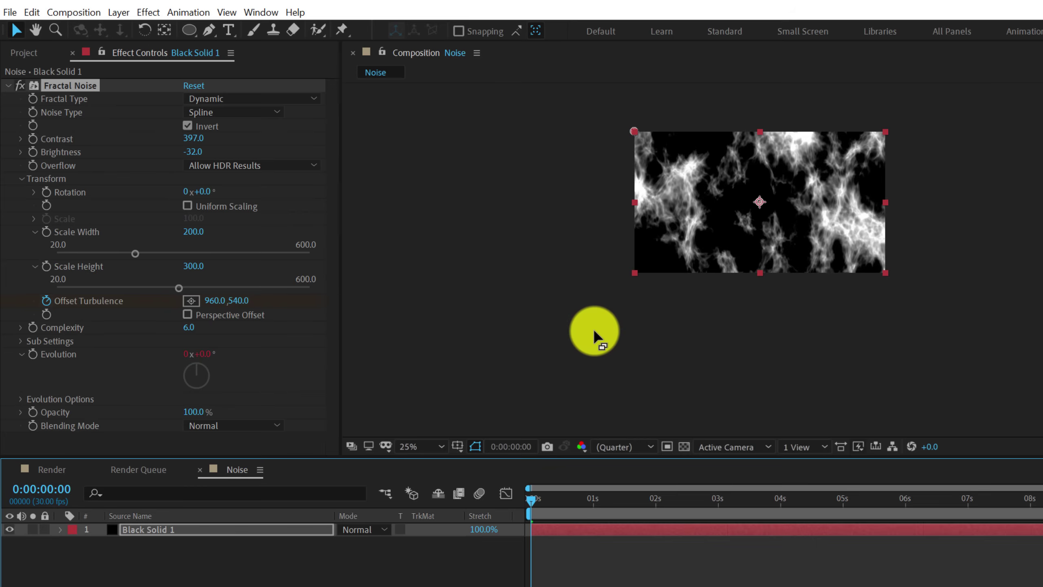
key(period)
drag(620, 311, 647, 422)
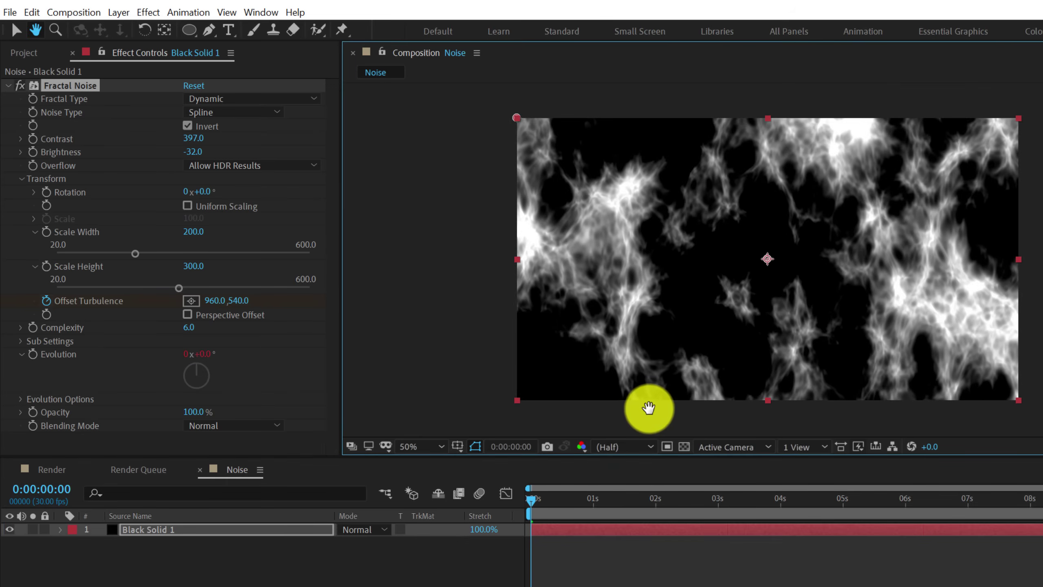
key(space)
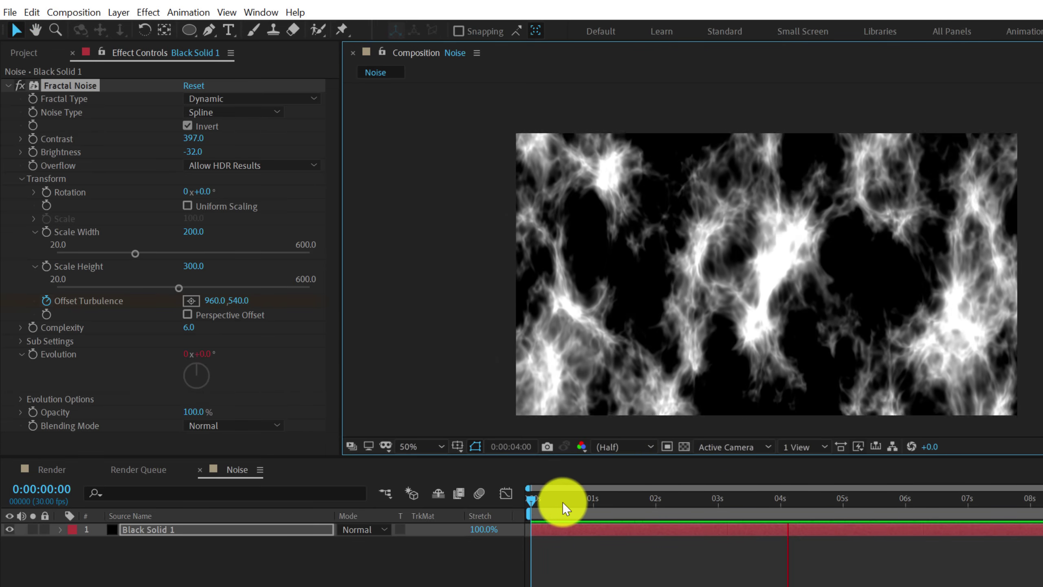
drag(563, 502, 881, 483)
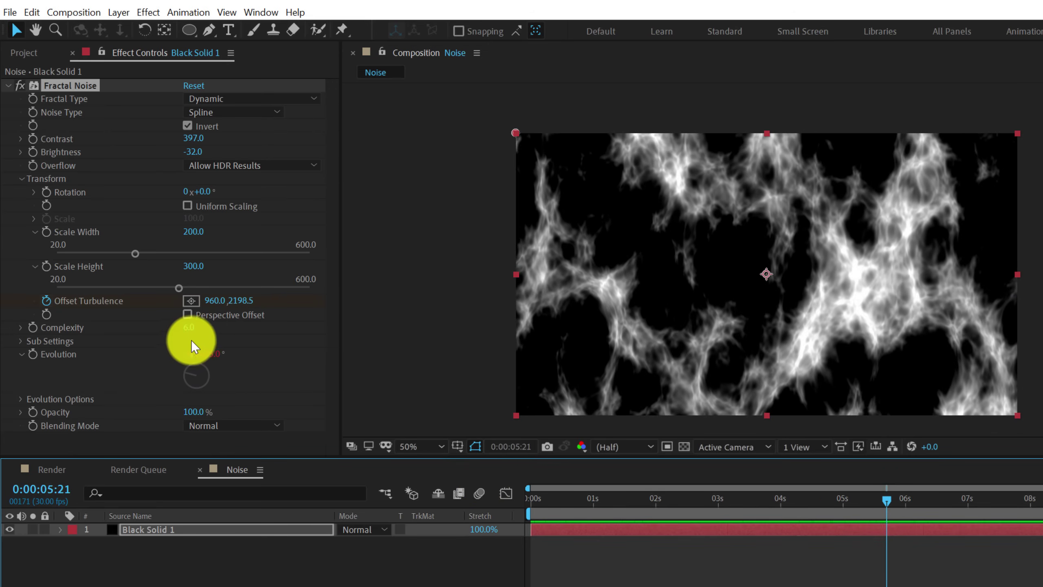
drag(188, 328, 256, 326)
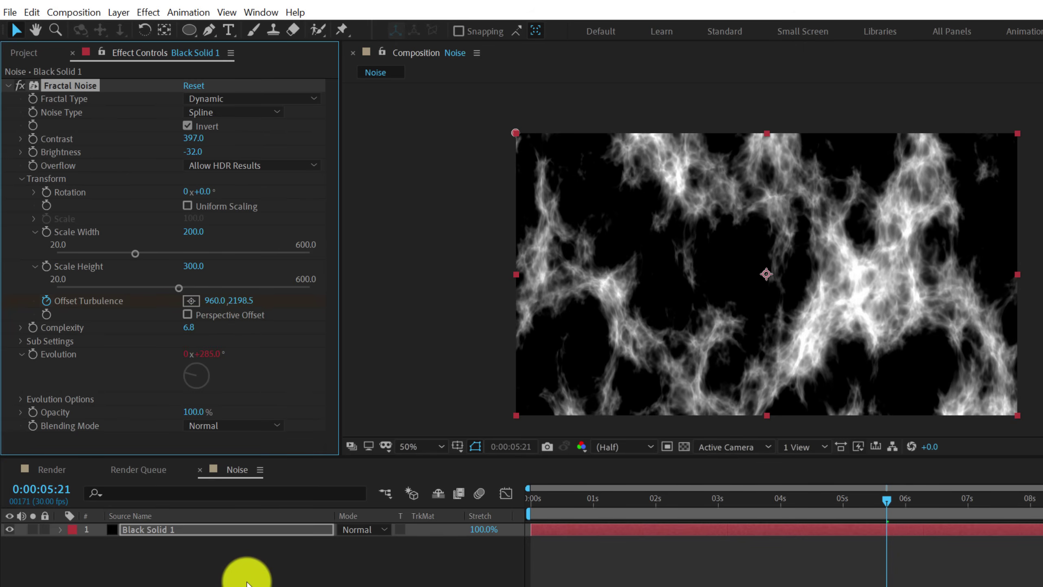
- Add a new black solid layer named Ramp
click(205, 578)
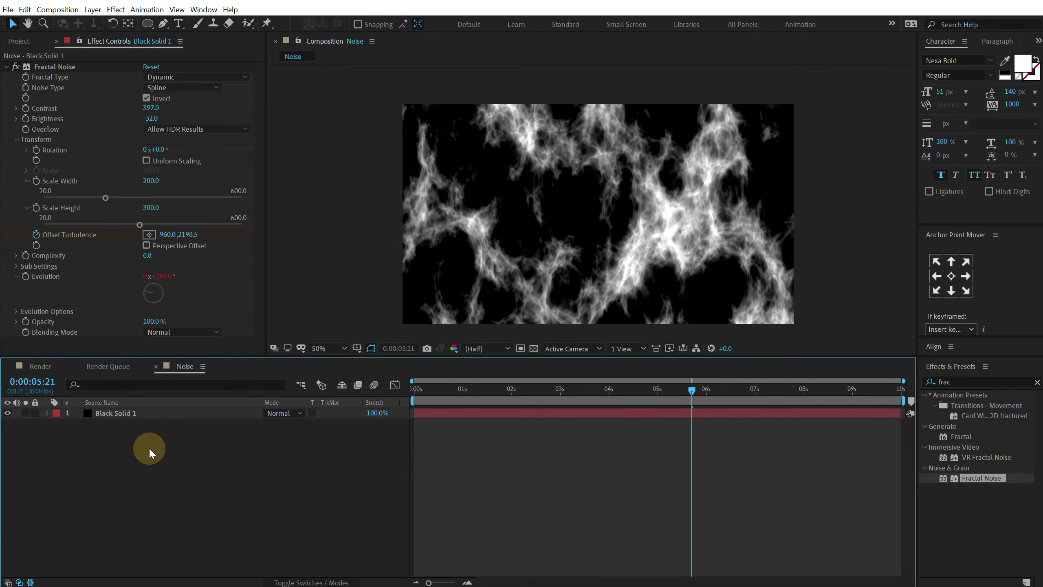
key(ctrl+y)
text(Ramp)
key(Return)
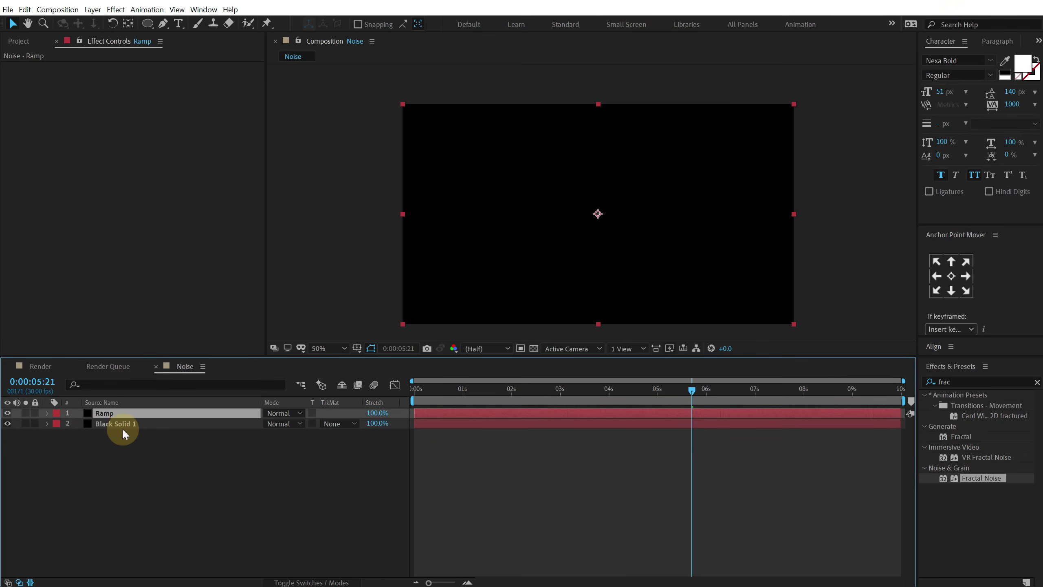
- Rename the fractal solid layer to Noise and search the effects for 'gradie'
click(122, 424)
key(Return)
text(Noise)
key(Return)
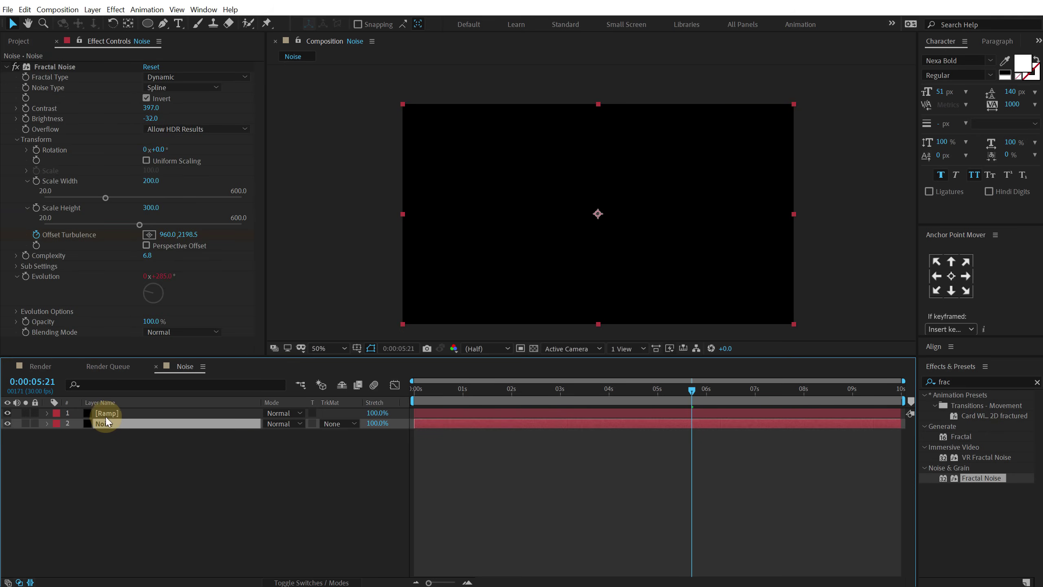
click(99, 414)
click(343, 345)
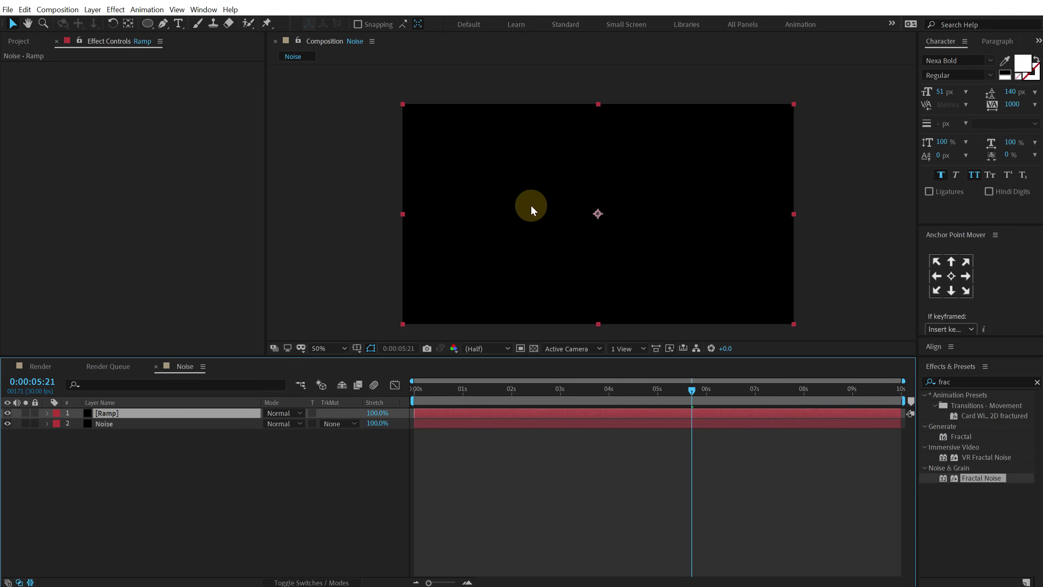
click(960, 382)
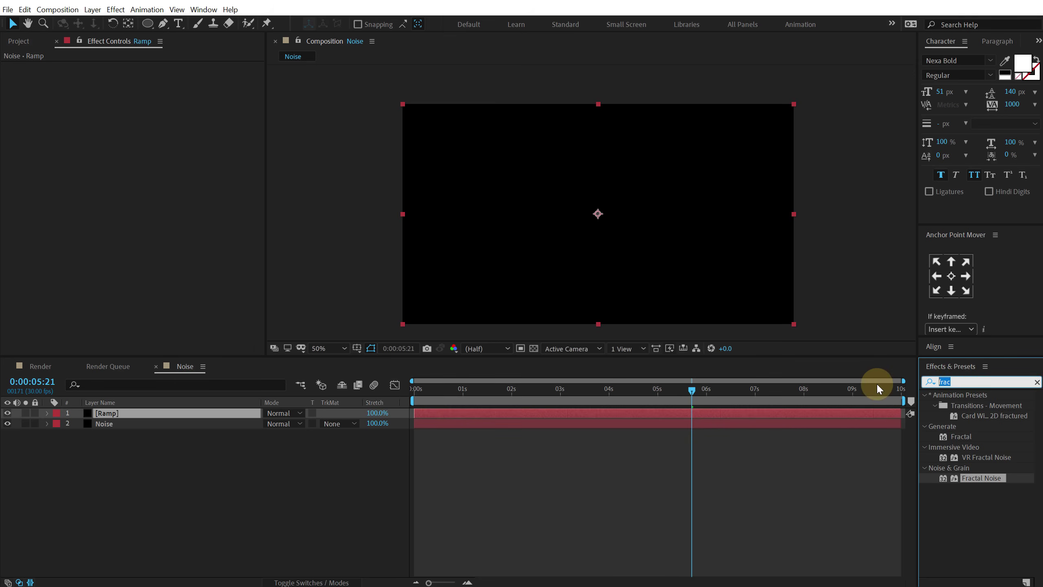
text(gradie)
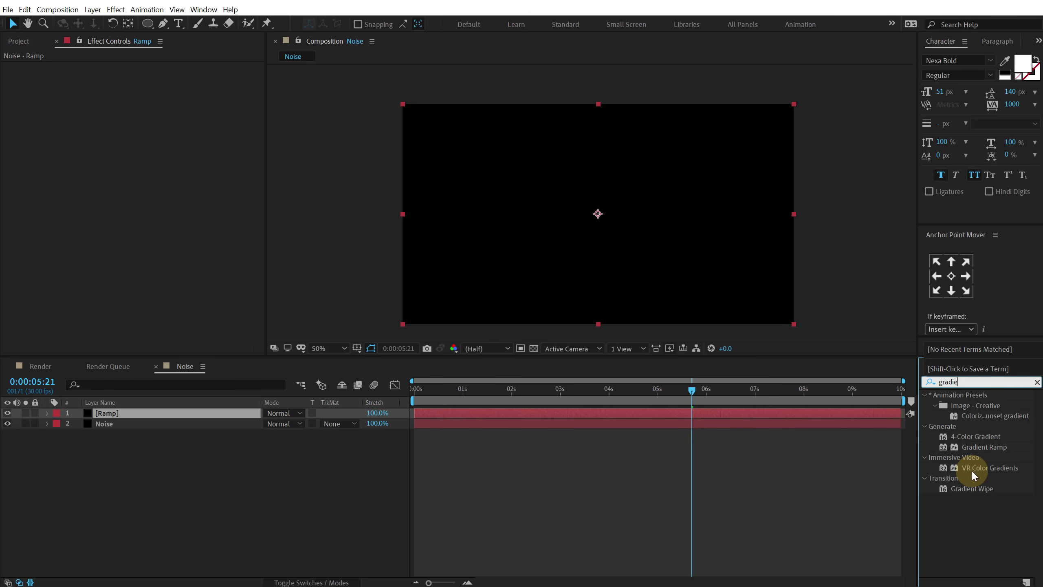
- Apply Gradient Ramp with swapped colours to the Ramp layer and blend it with Linear Burn
double_click(979, 447)
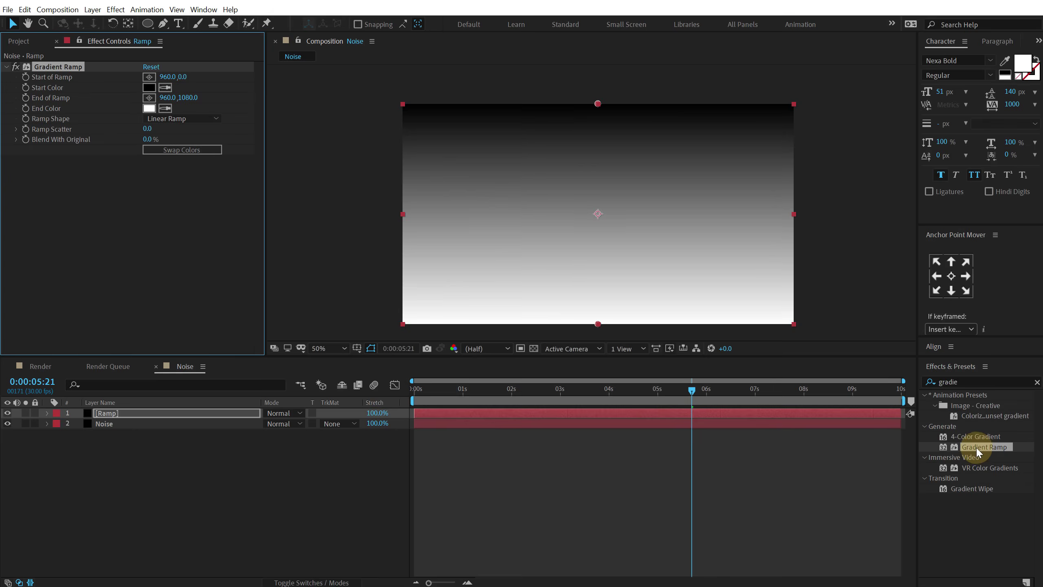
click(177, 149)
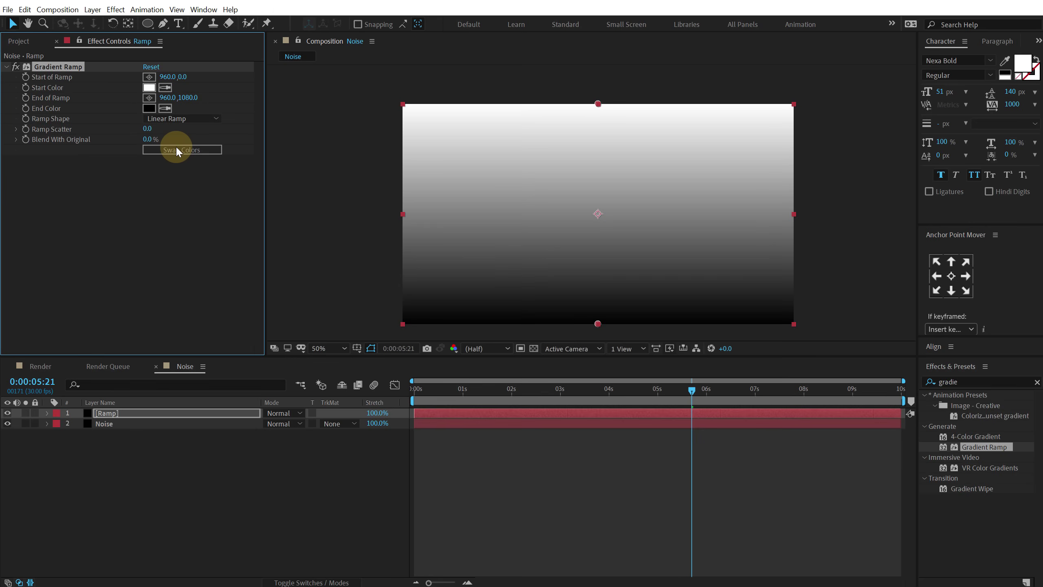
click(302, 414)
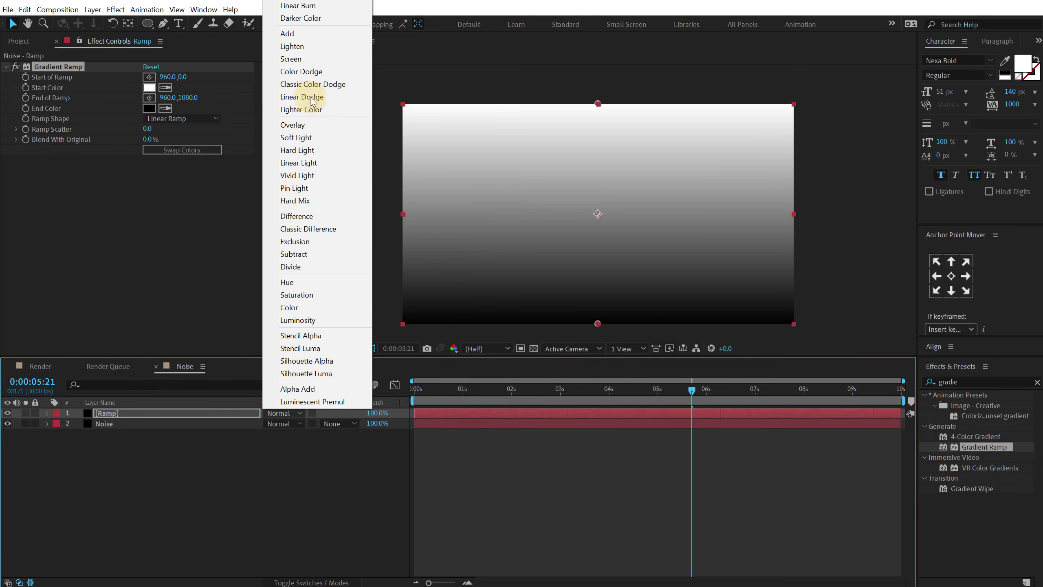
click(298, 5)
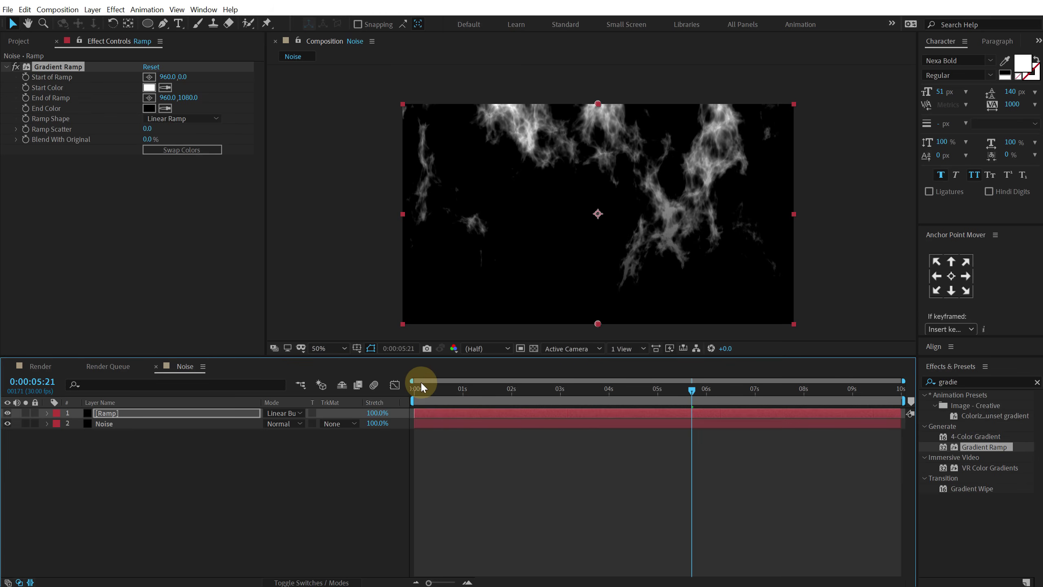
drag(422, 384, 672, 406)
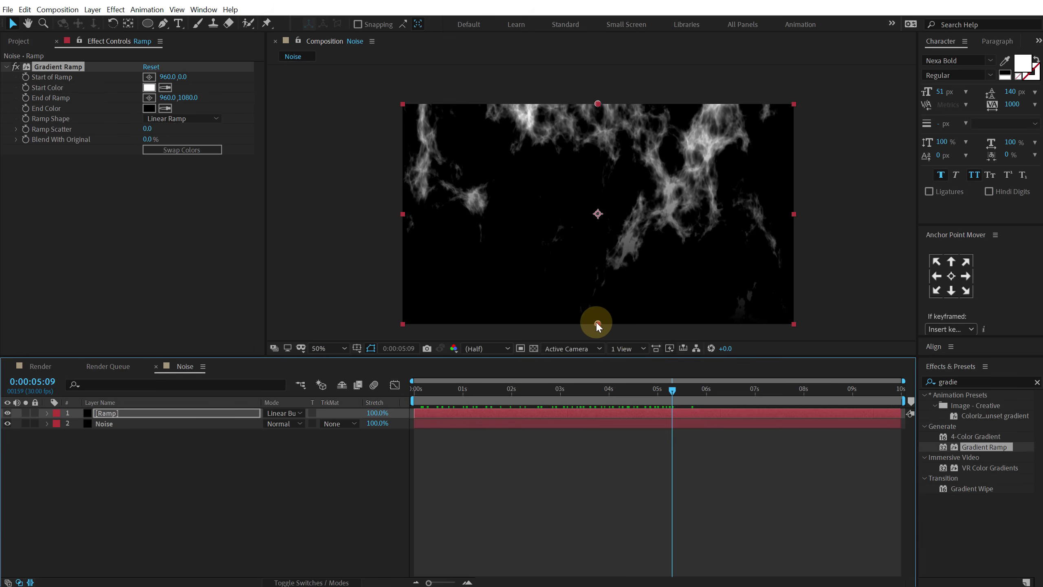
drag(447, 399, 611, 396)
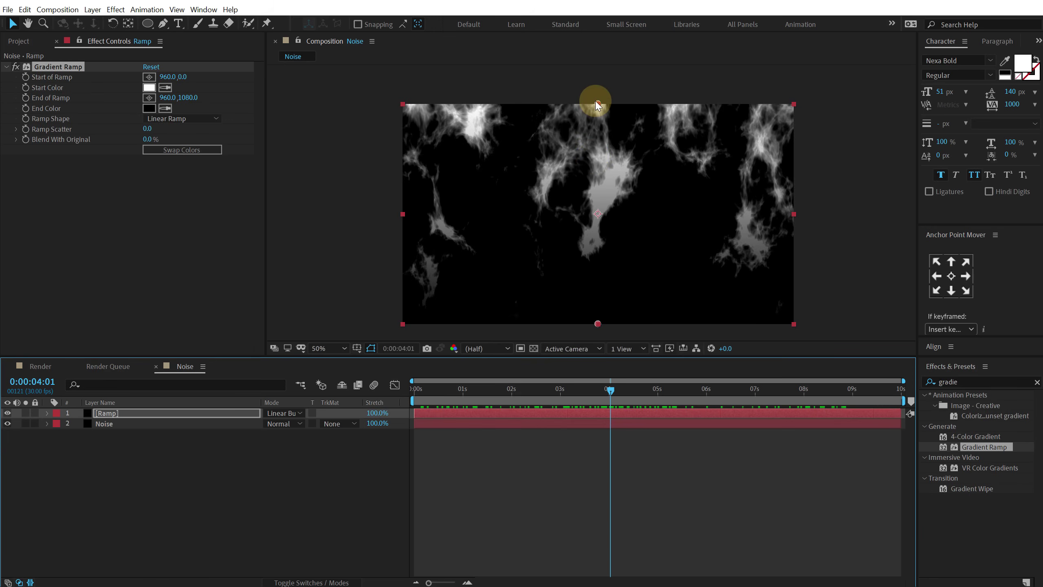
- Move the gradient start to 960,94 and end to 960,1024, then scrub to review
drag(597, 104, 598, 125)
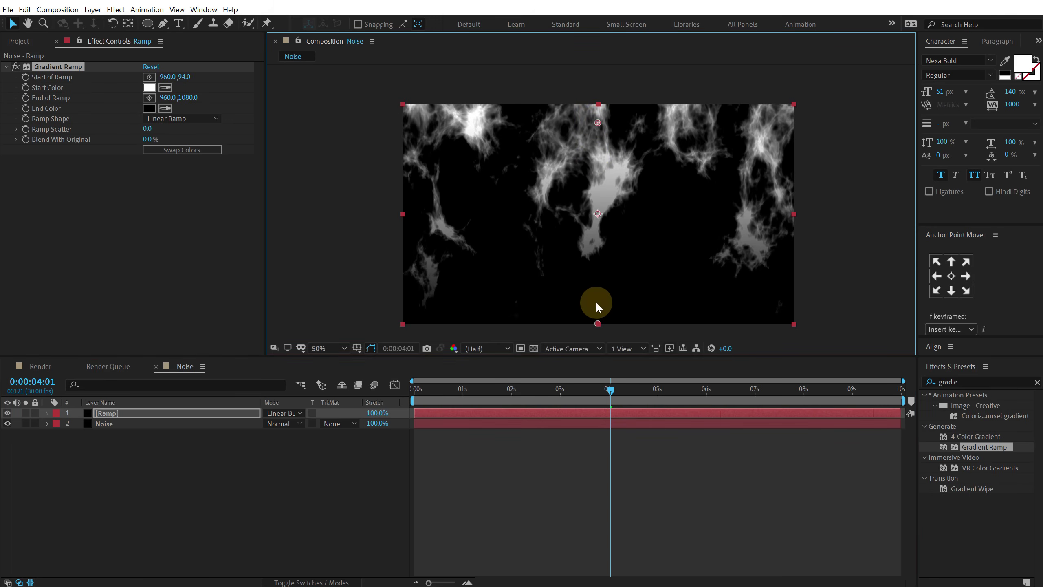
drag(597, 324, 598, 312)
click(505, 460)
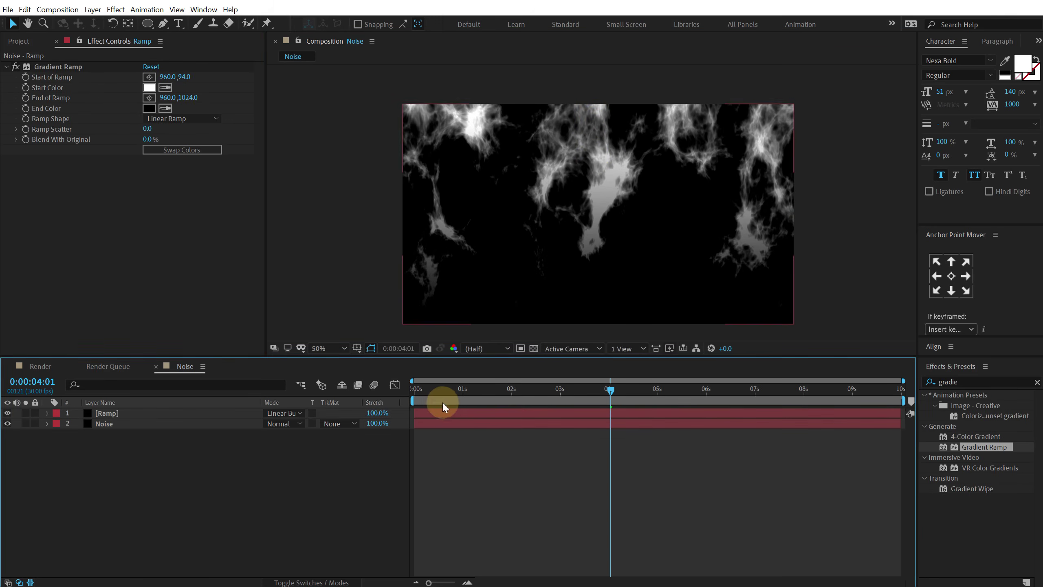
drag(440, 400, 748, 390)
drag(430, 385, 743, 390)
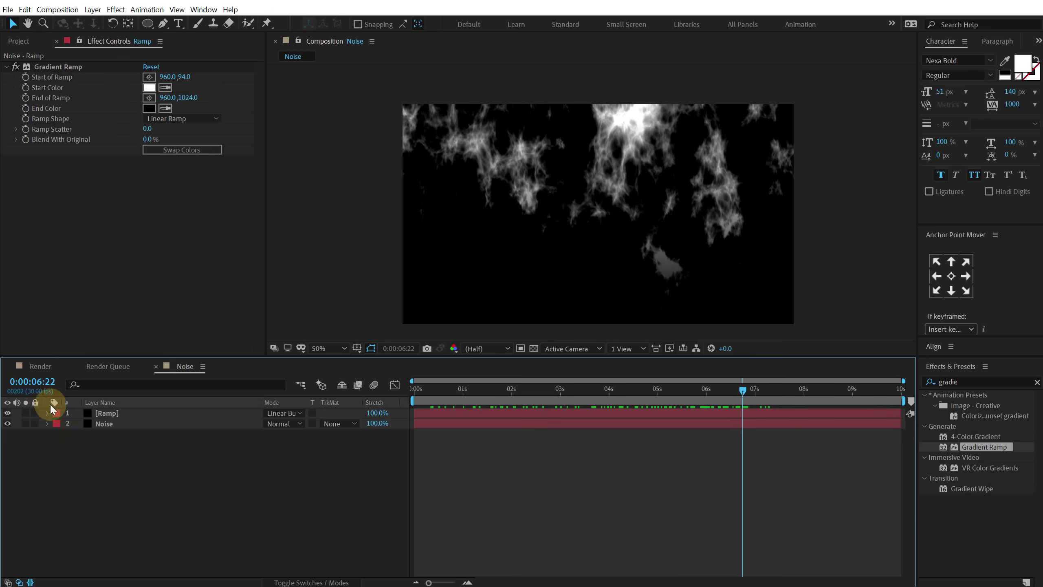
- Create a composition named Noise Warp and place the Noise comp inside it
click(77, 367)
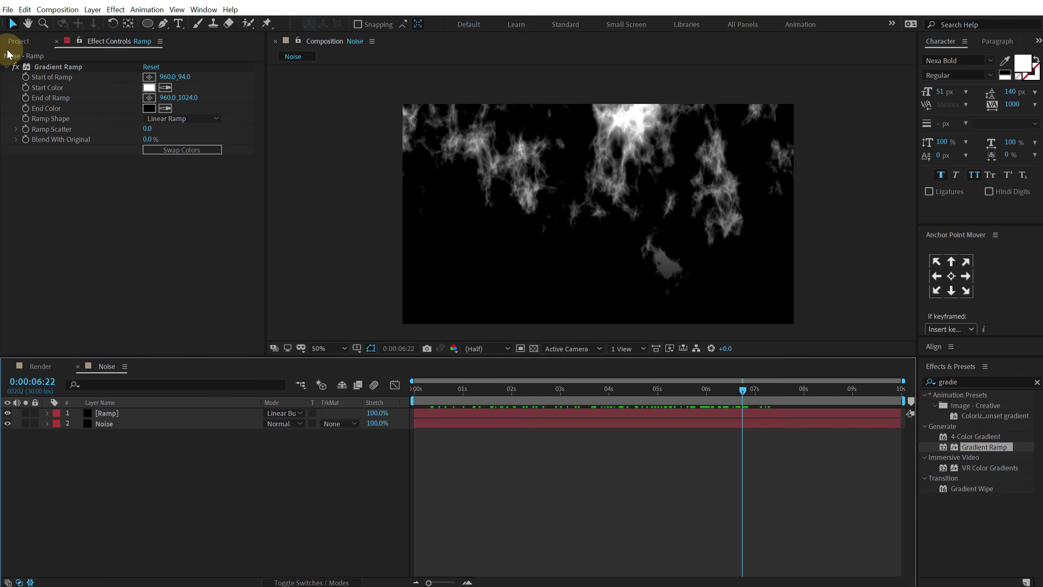
click(19, 41)
click(127, 267)
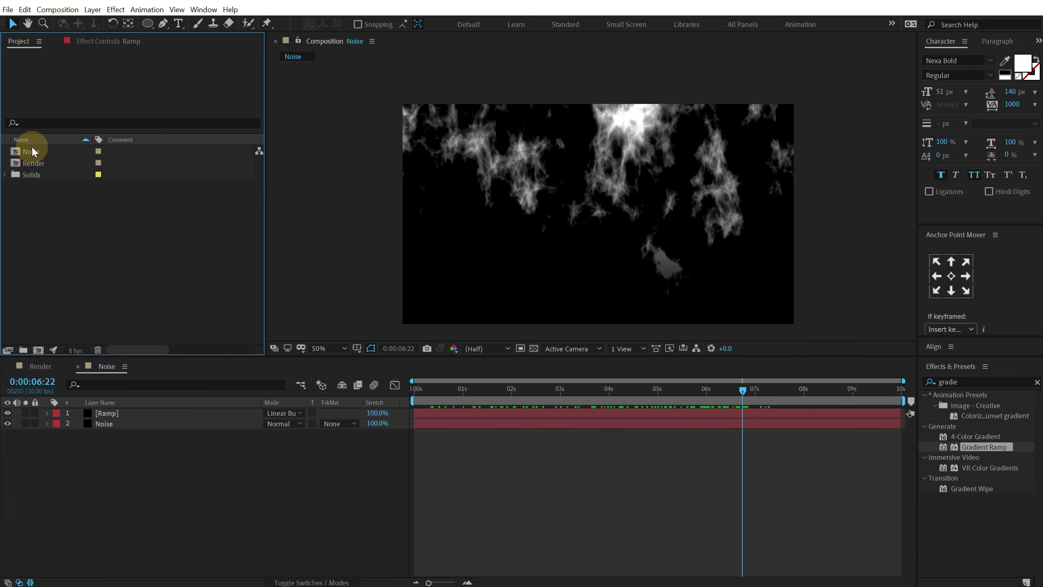
click(38, 349)
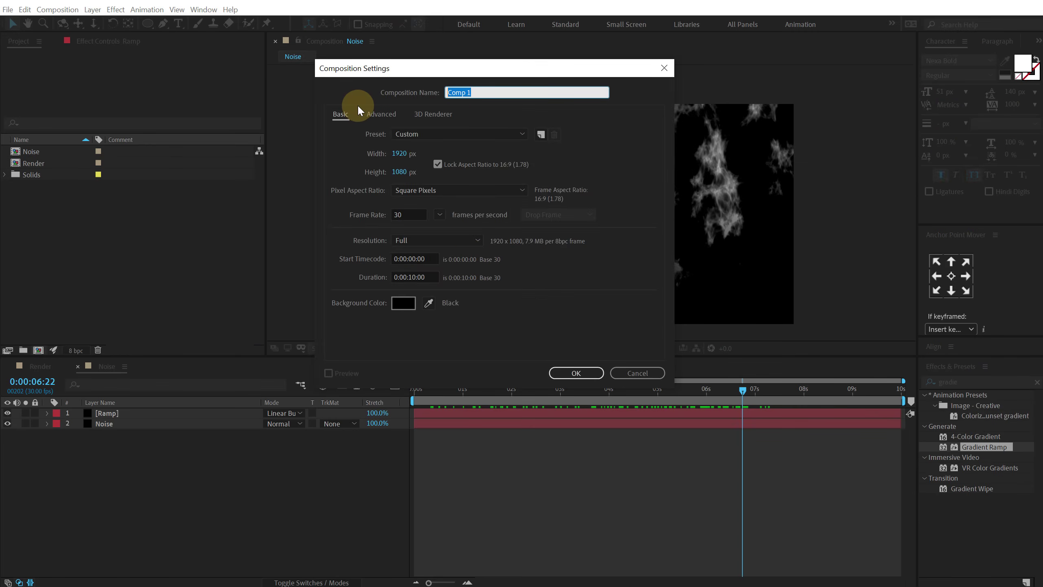
text(Noise Warp)
key(Return)
click(51, 210)
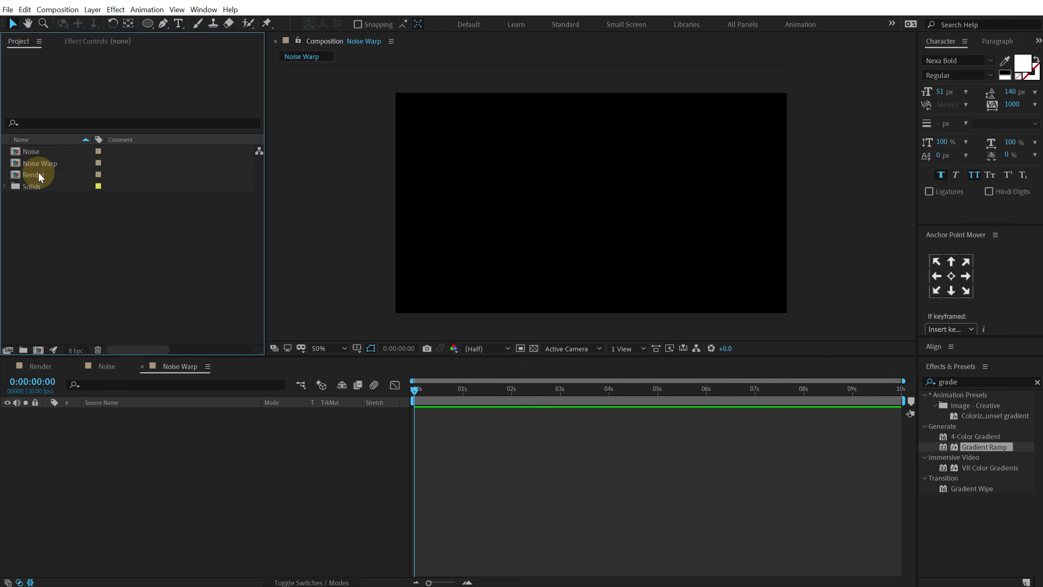
drag(31, 153, 119, 453)
- Add an adjustment layer above Noise and name it Warp
right_click(109, 437)
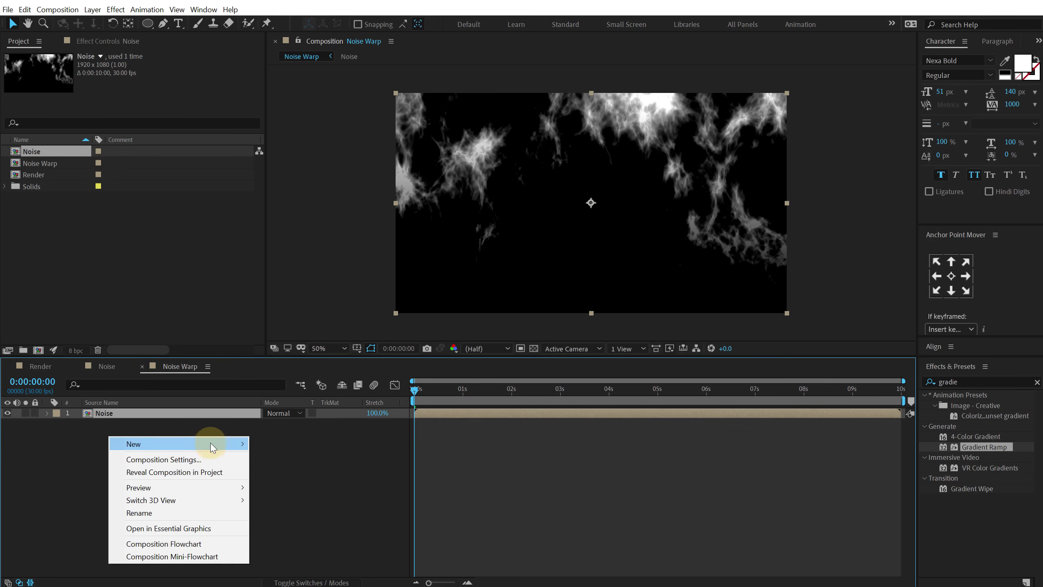
mouse_move(210, 444)
click(303, 535)
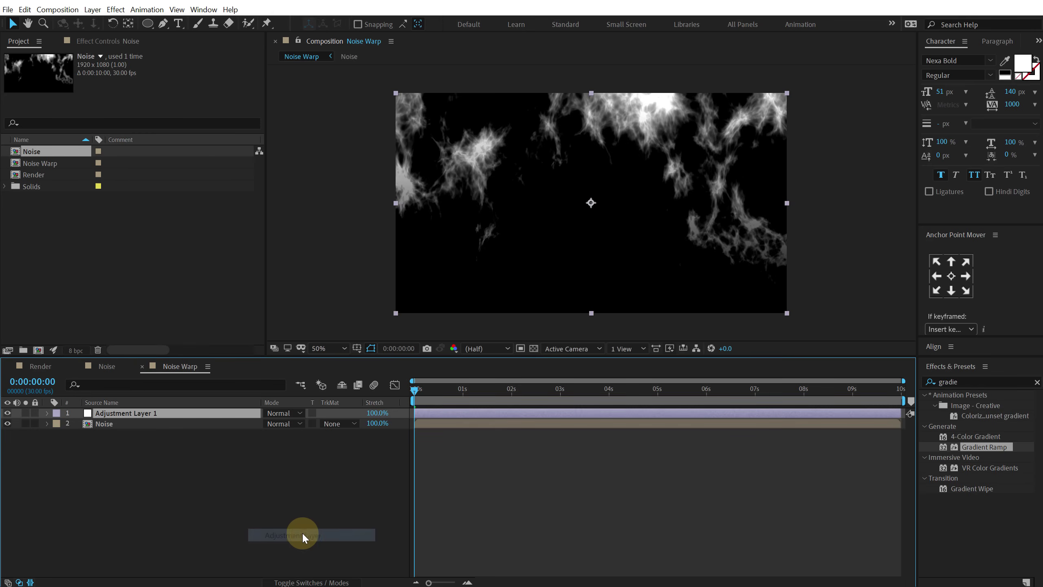
key(Return)
text(Warp)
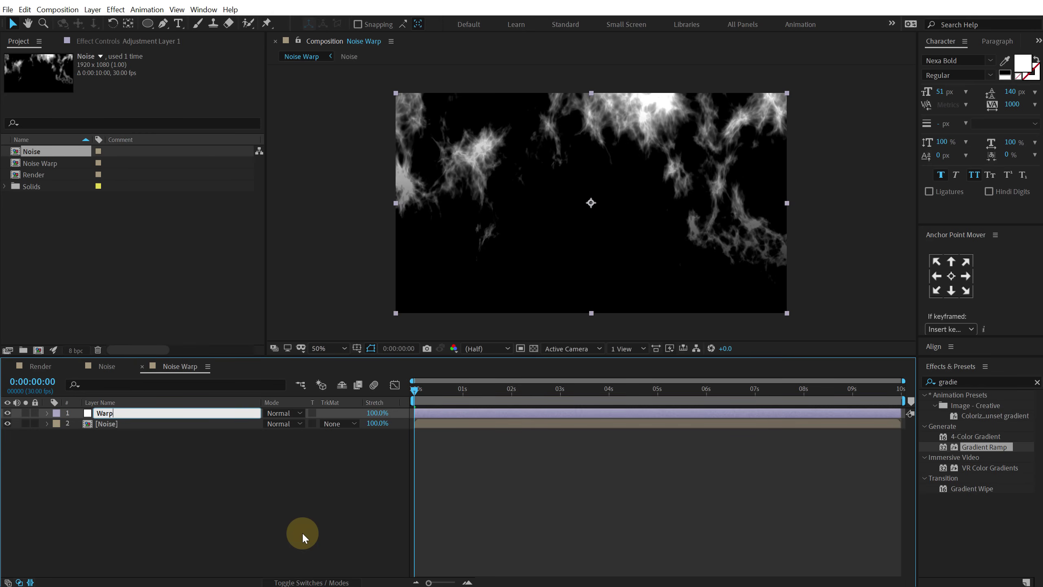
key(Return)
- Apply Polar Coordinates to the Warp layer, set to Rect to Polar with Interpolation 100%
click(959, 382)
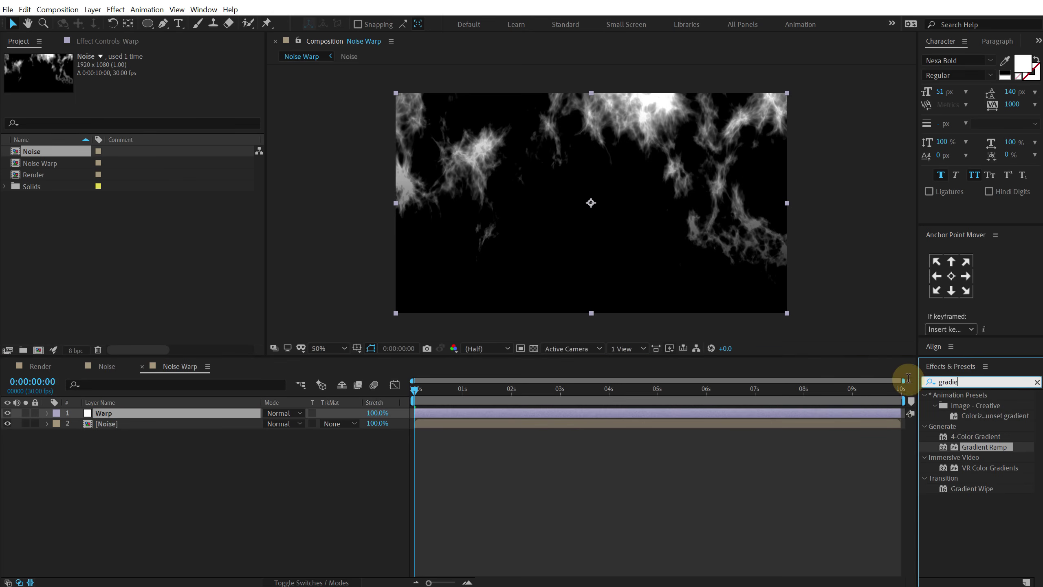
drag(894, 378, 812, 384)
text(polar)
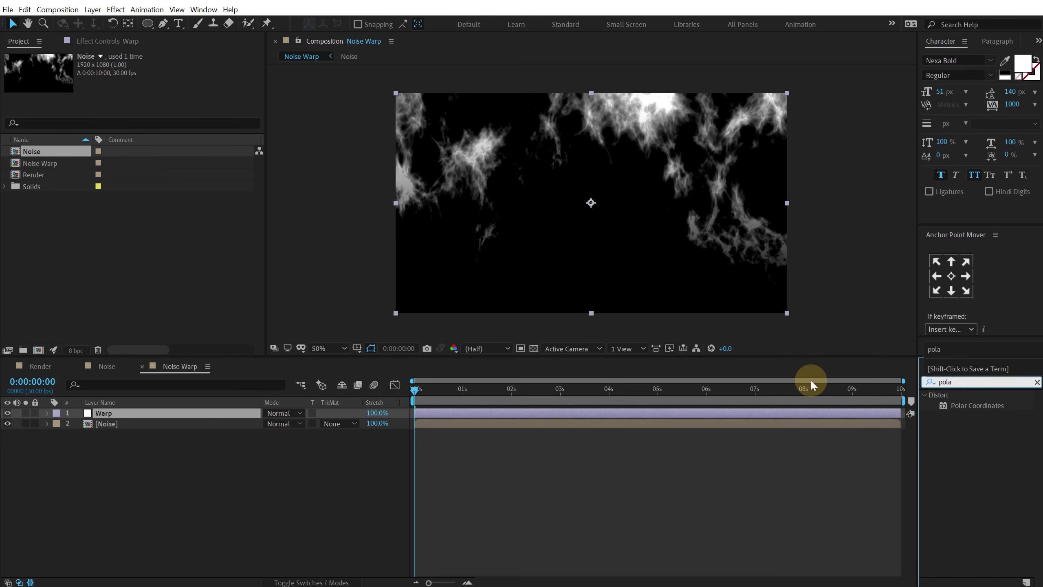
double_click(973, 406)
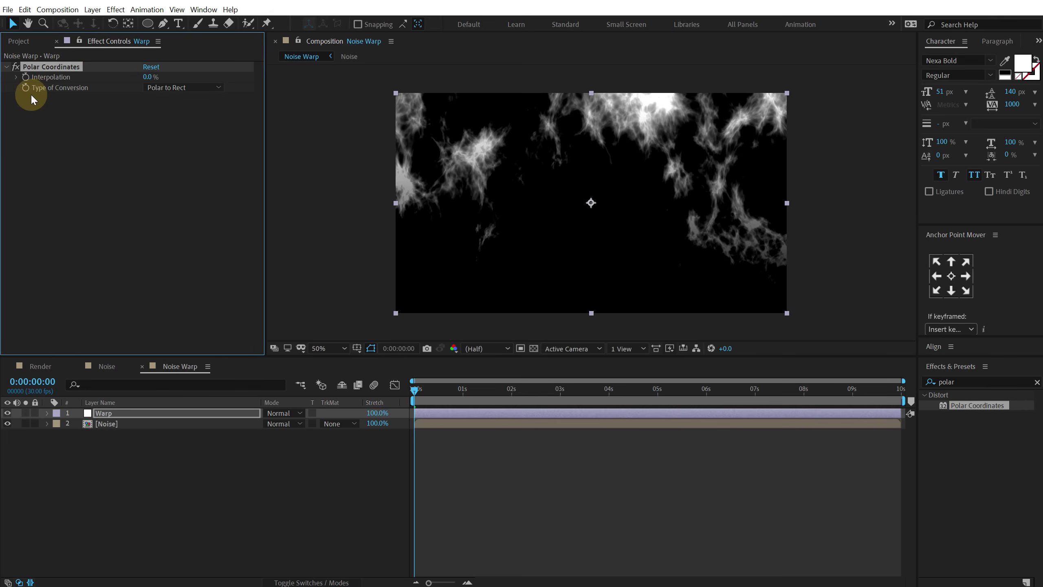
click(160, 91)
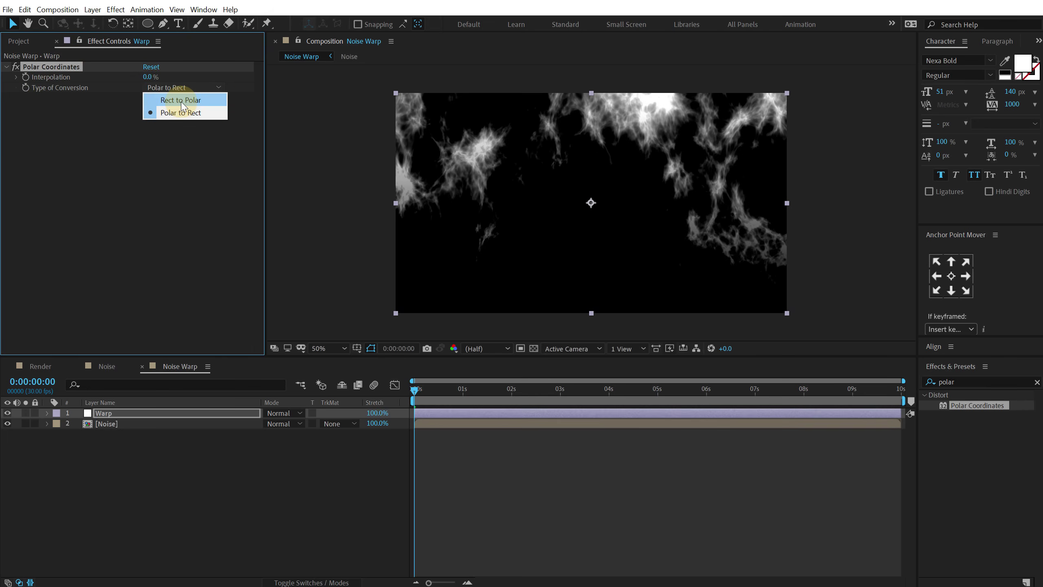
click(182, 101)
drag(143, 76, 768, 390)
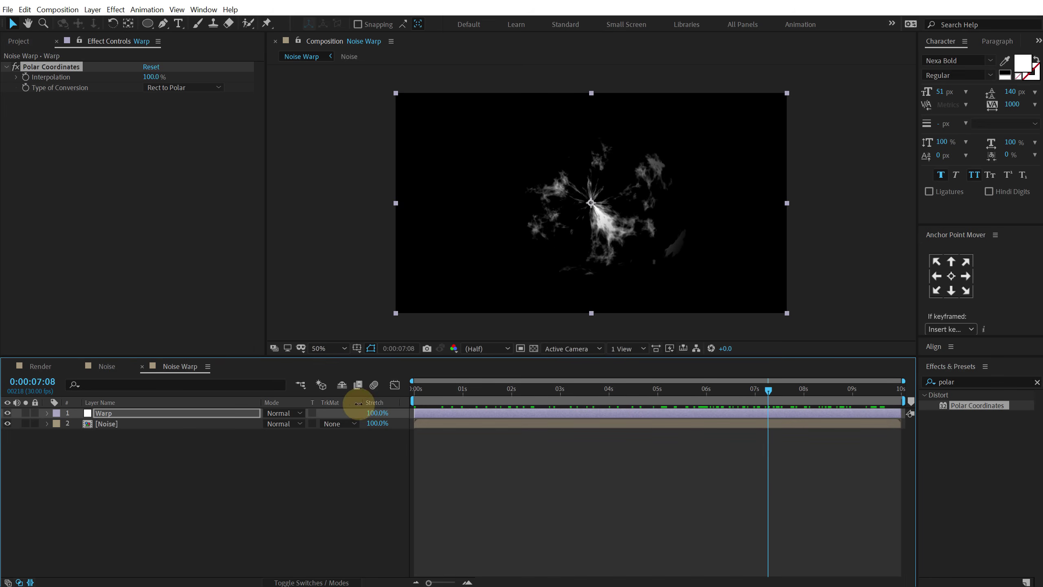
- Add CC Radial Fast Blur to the Warp layer with Zoom set to Brightest, then scrub to review
click(915, 397)
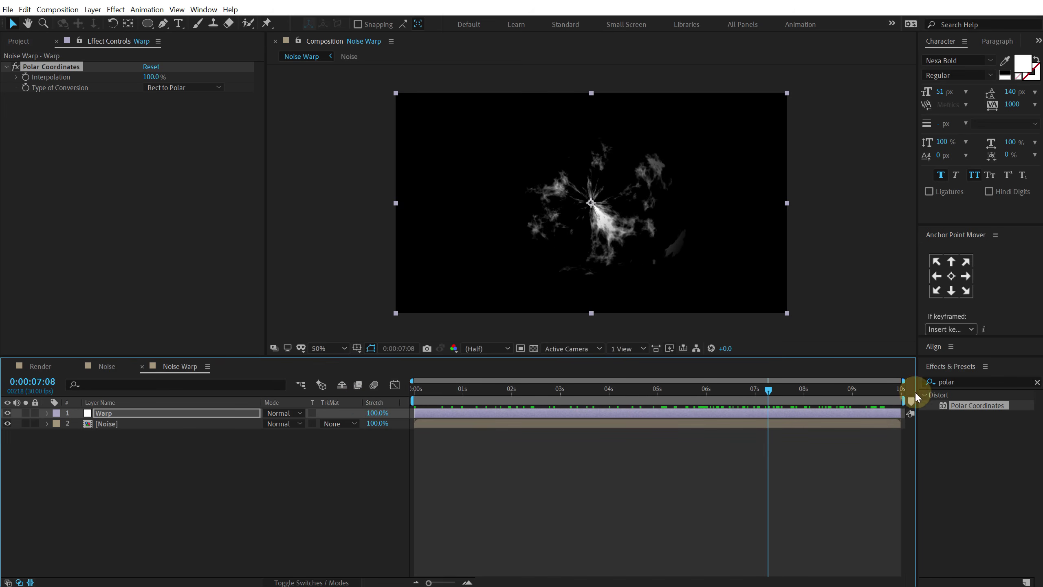
click(963, 384)
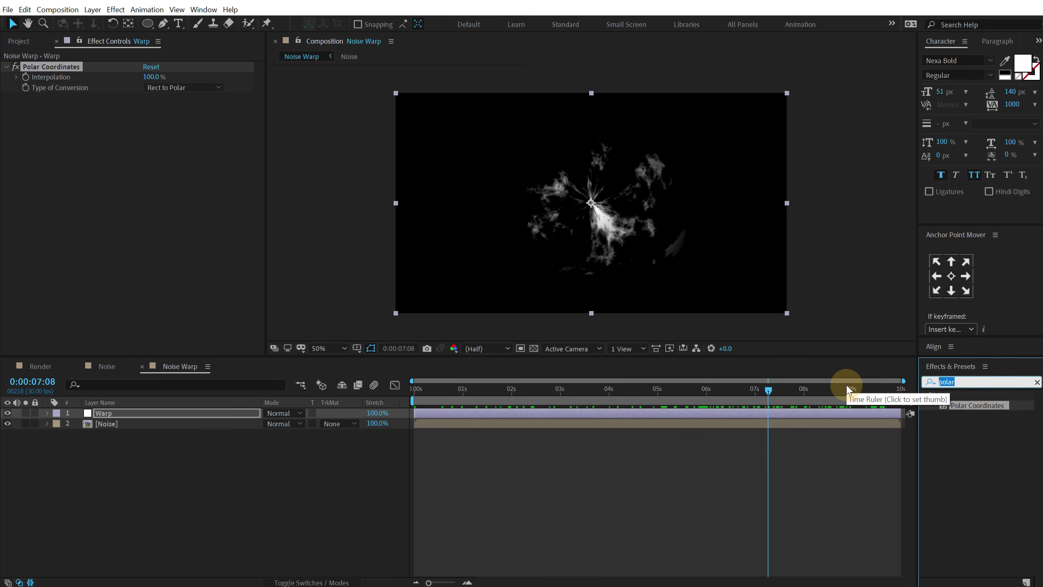
text(cc ra)
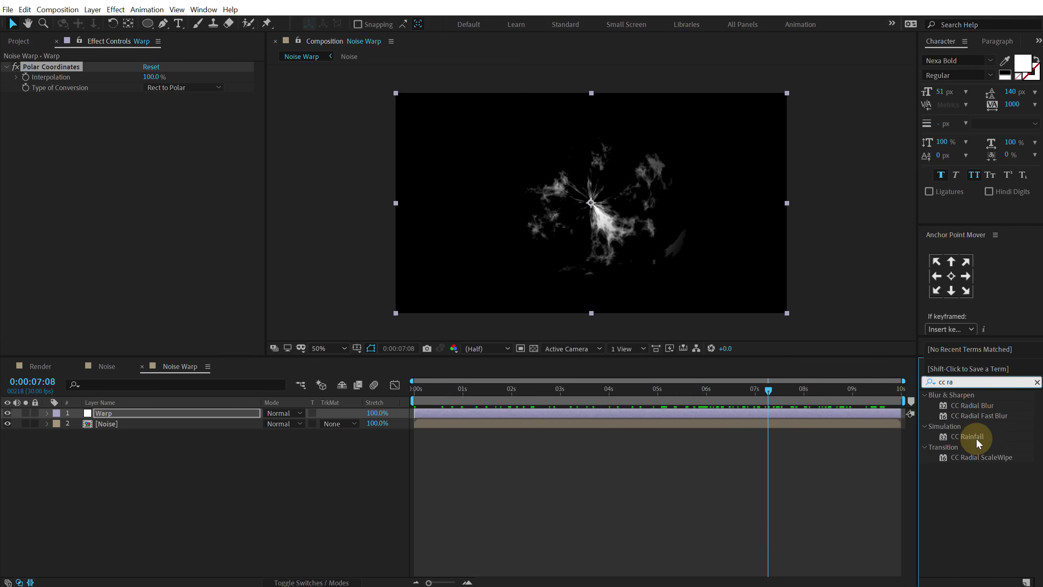
drag(980, 415, 178, 414)
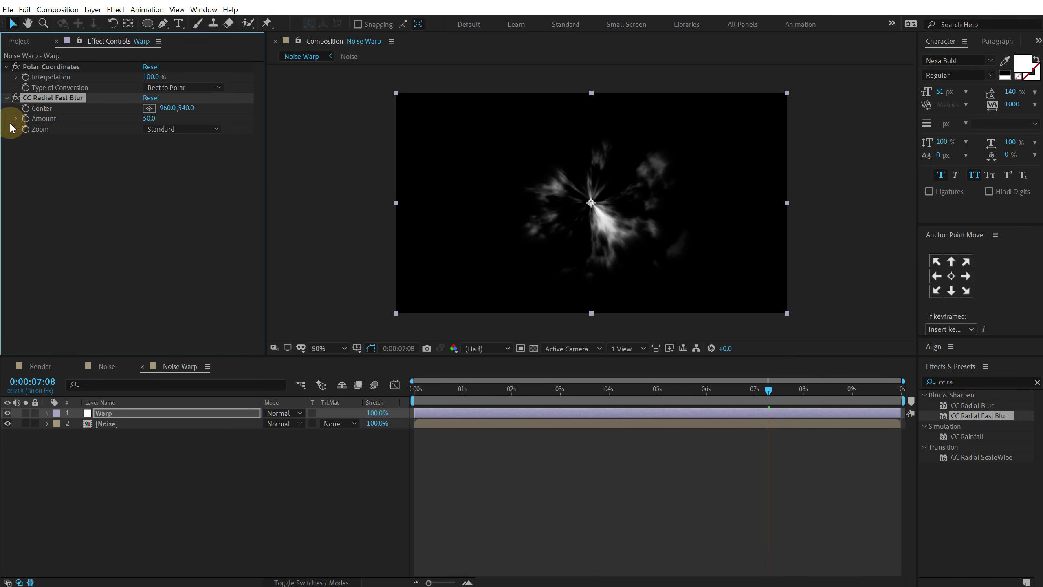
click(199, 131)
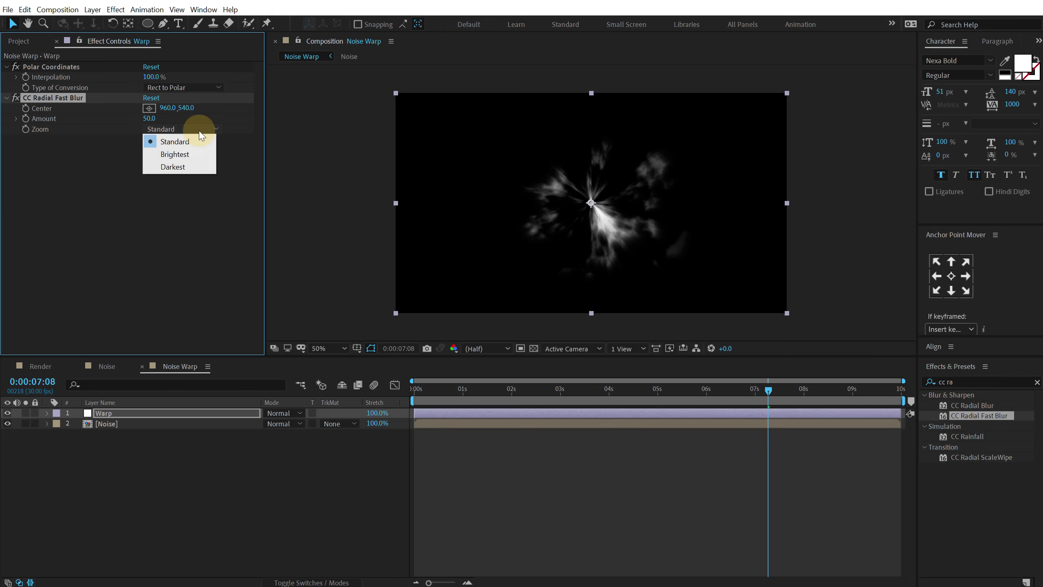
click(171, 153)
click(306, 454)
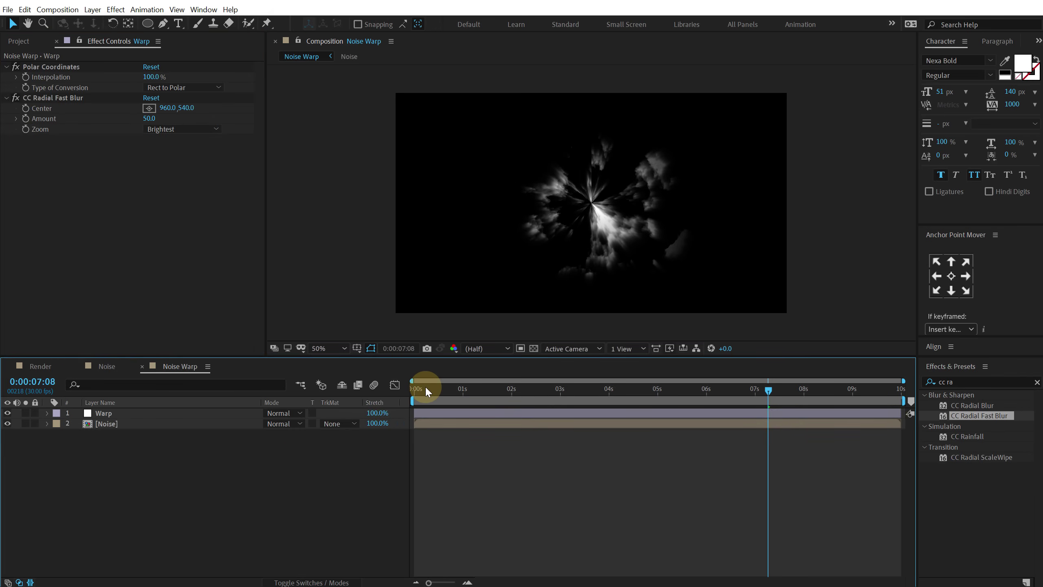
drag(425, 391, 764, 399)
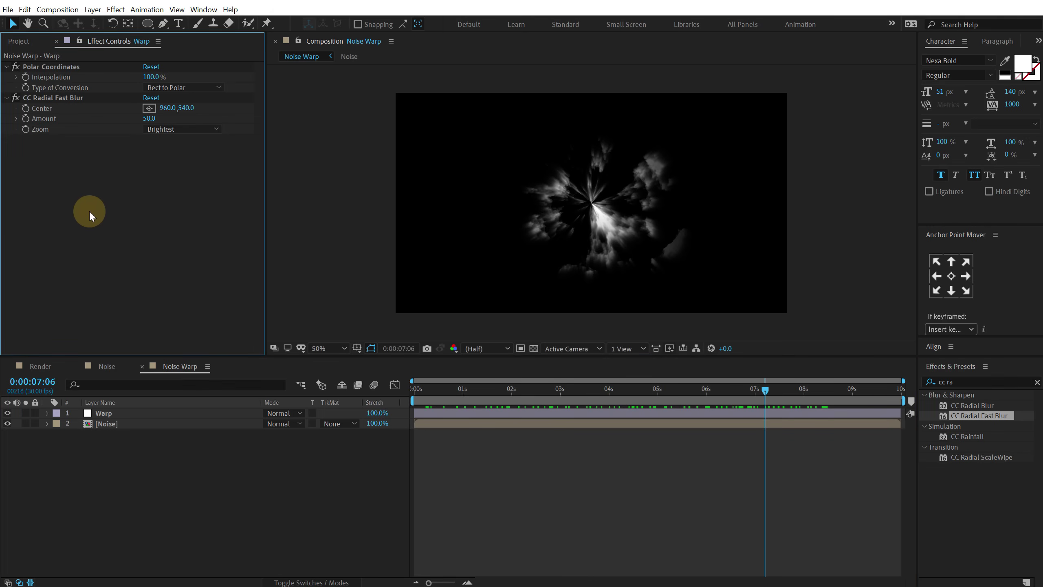
- Create a new composition named Noise Animation and drag the Noise Warp comp into it
click(19, 41)
click(124, 273)
click(39, 350)
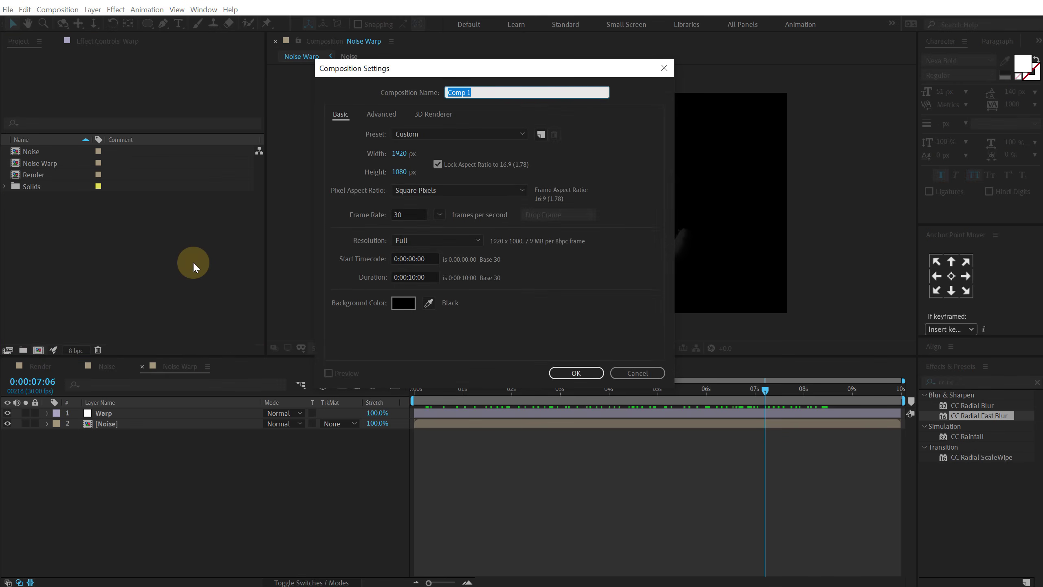
text(Noise Animation)
key(Return)
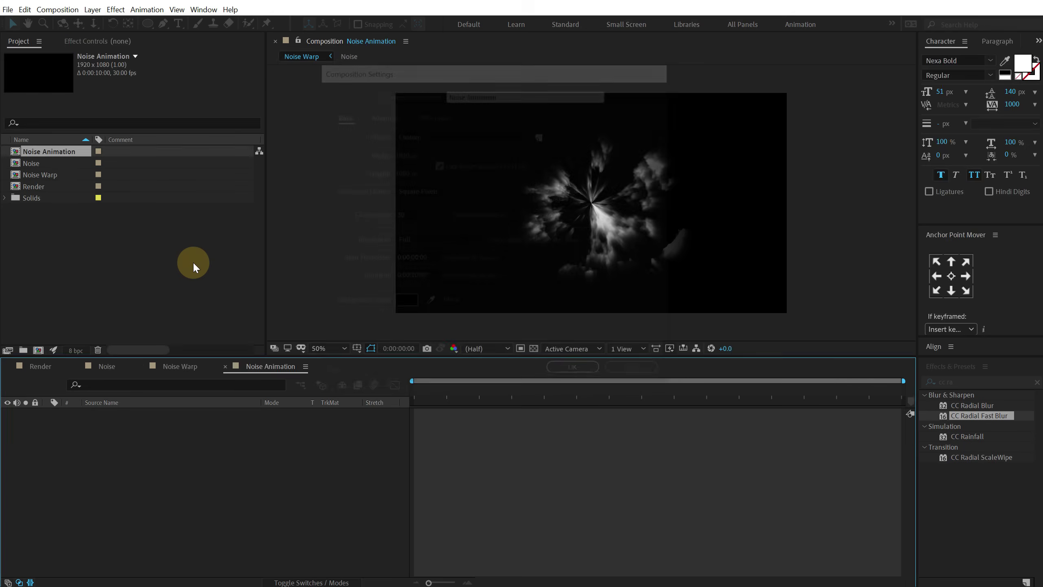
drag(51, 177, 147, 455)
- Select the Noise Warp layer and search the effects list for 'to' (Toner)
click(288, 422)
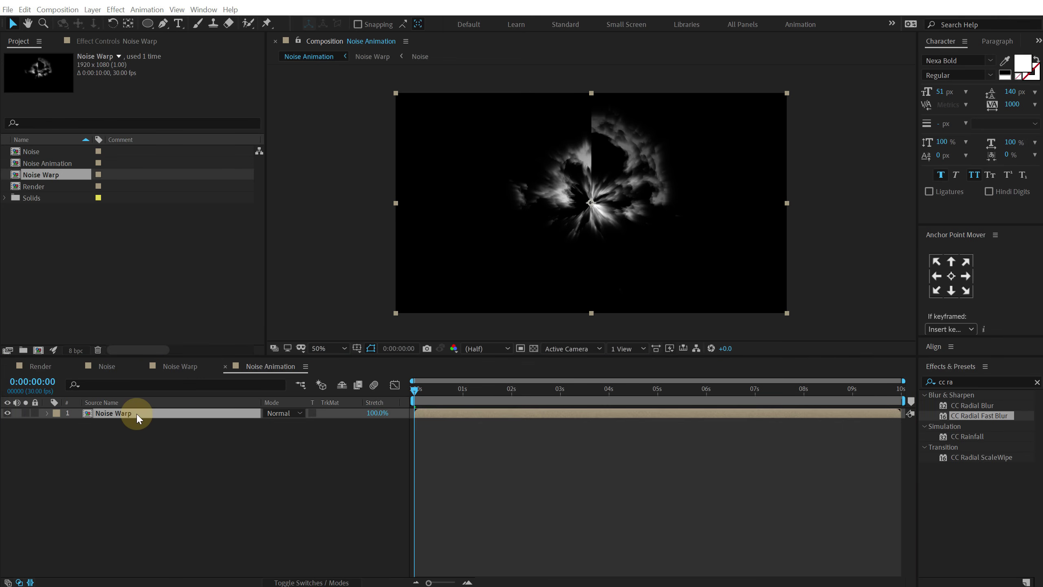
click(135, 413)
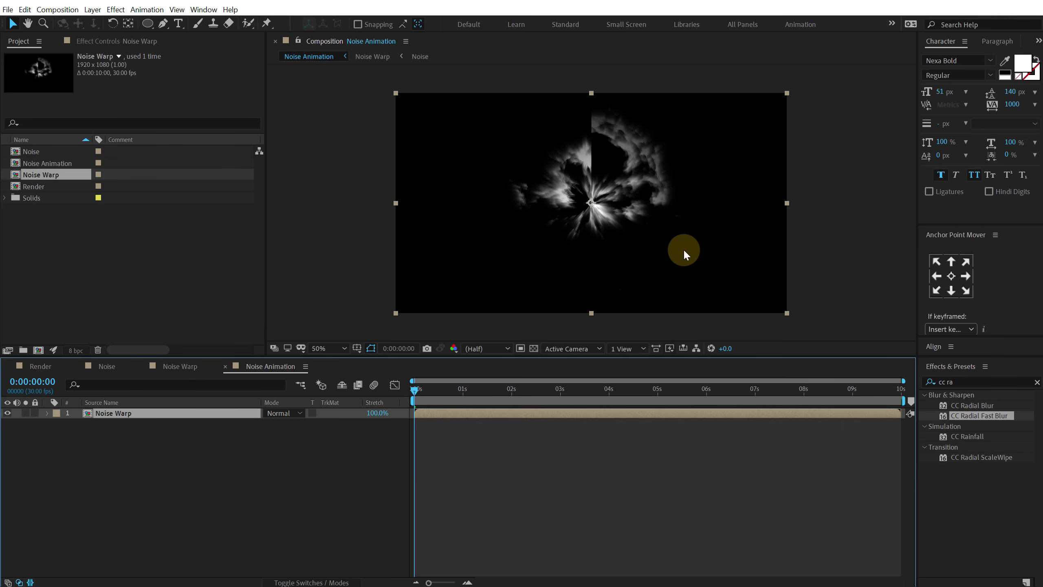
click(949, 382)
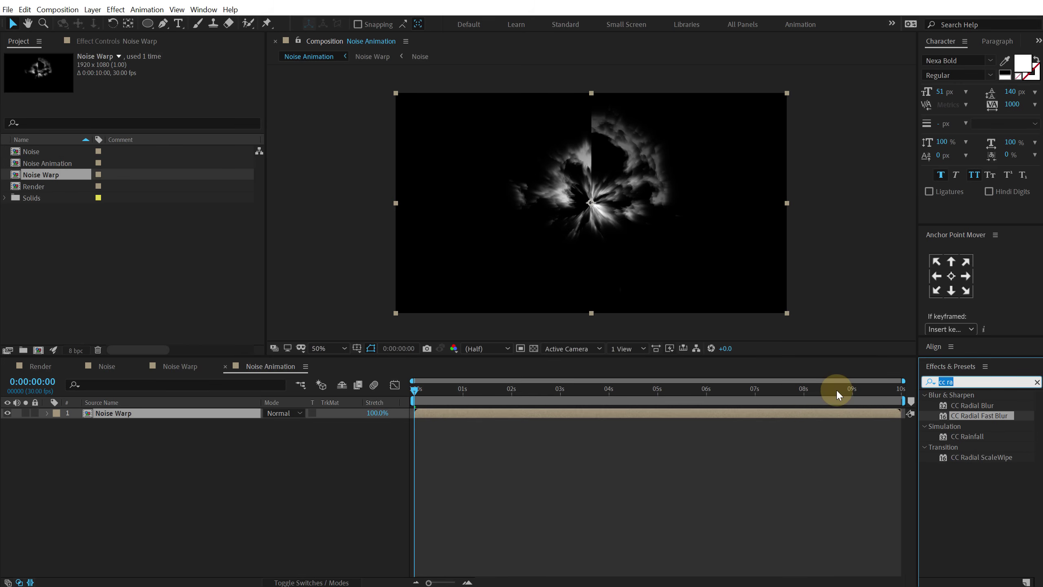
key(BackSpace)
key(BackSpace)
text(ton)
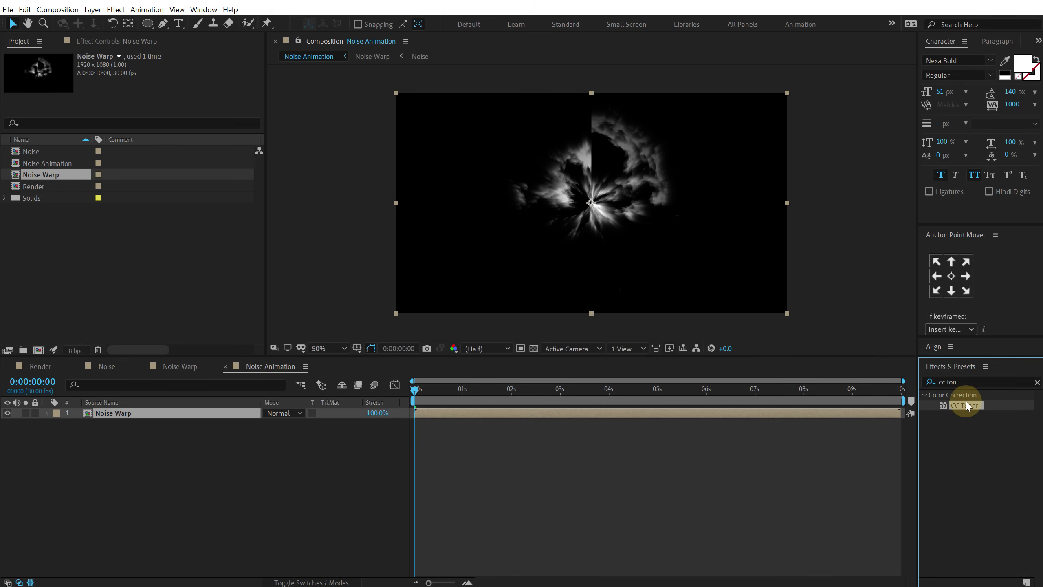
- Apply CC Toner to the Noise Warp layer with bright blue midtones
double_click(966, 406)
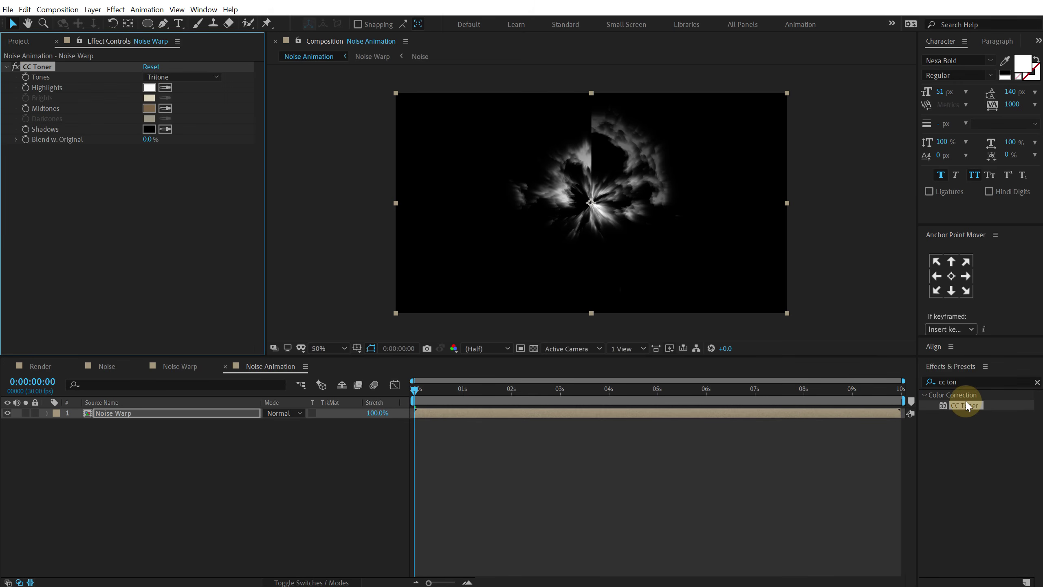
click(148, 109)
drag(225, 52, 310, 91)
click(279, 169)
click(245, 99)
click(374, 101)
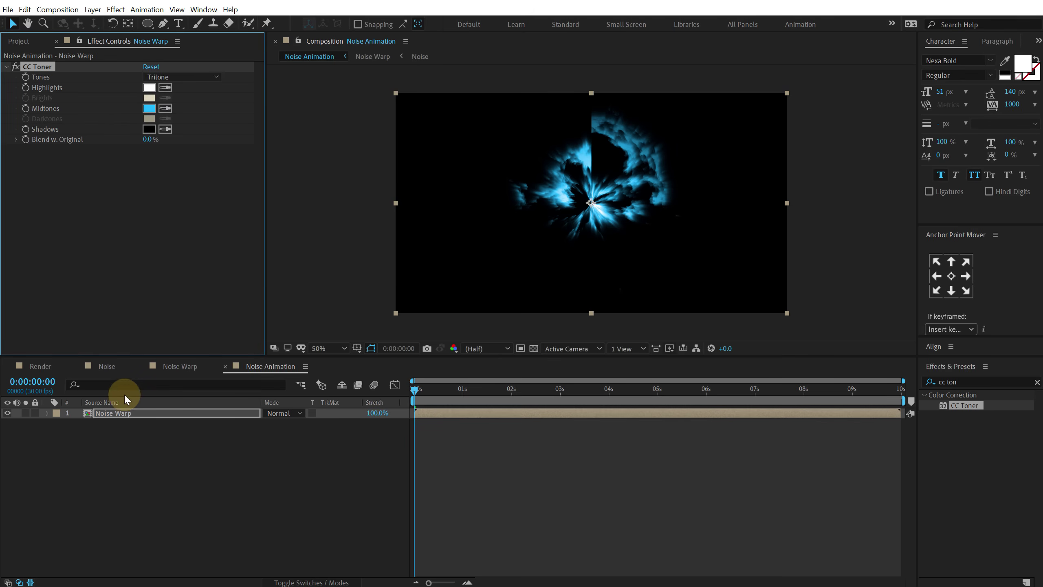
- Duplicate the Noise Warp layer and make the copy's CC Toner midtones red
click(122, 414)
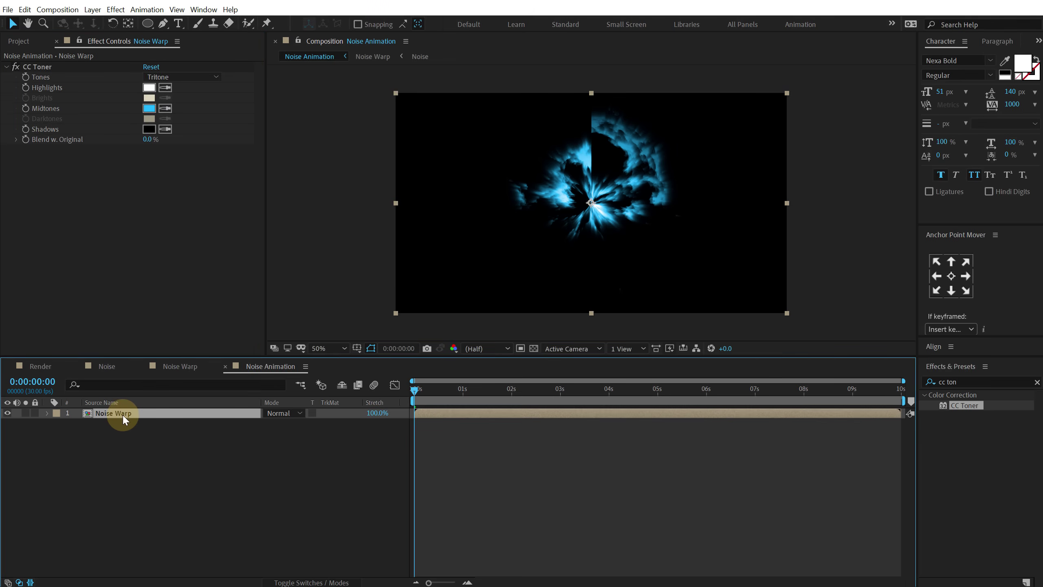
key(ctrl+d)
click(148, 108)
click(282, 103)
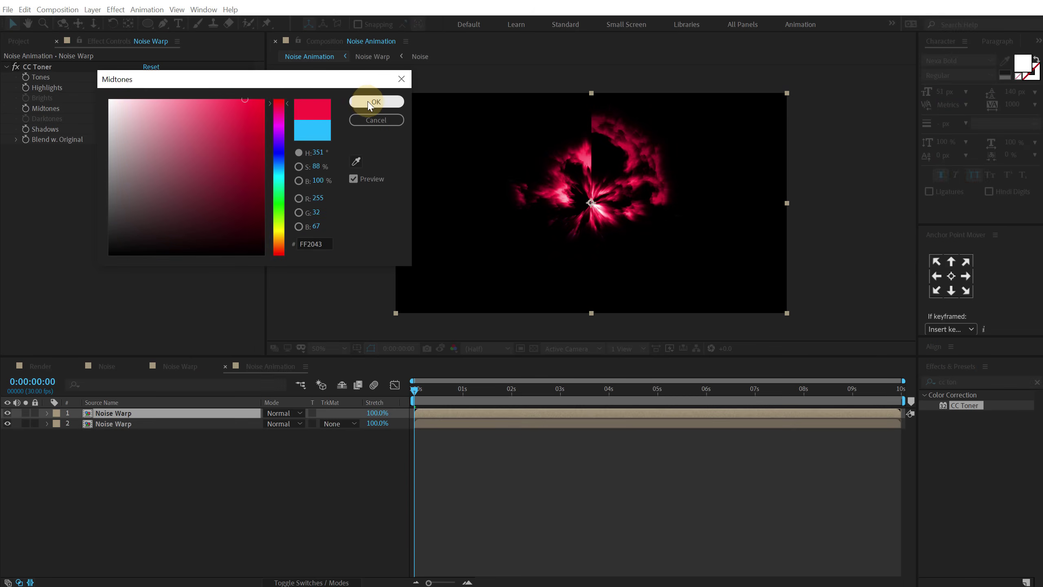
click(372, 102)
- Rotate the top Noise Warp layer by 180°
click(131, 414)
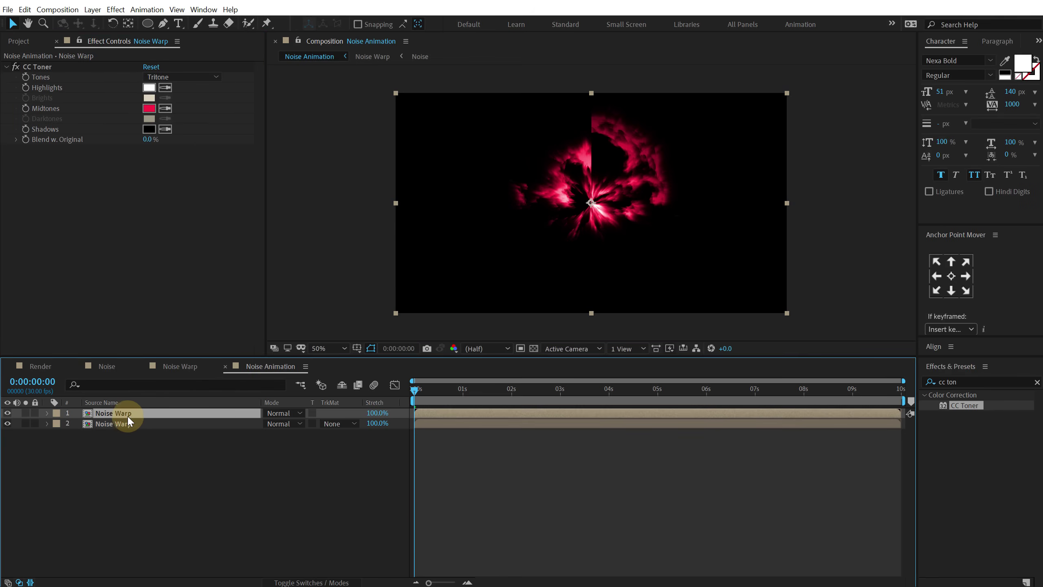
key(r)
click(281, 424)
text(180)
key(Return)
- Set the blending mode of both Noise Warp layers to Screen
click(216, 478)
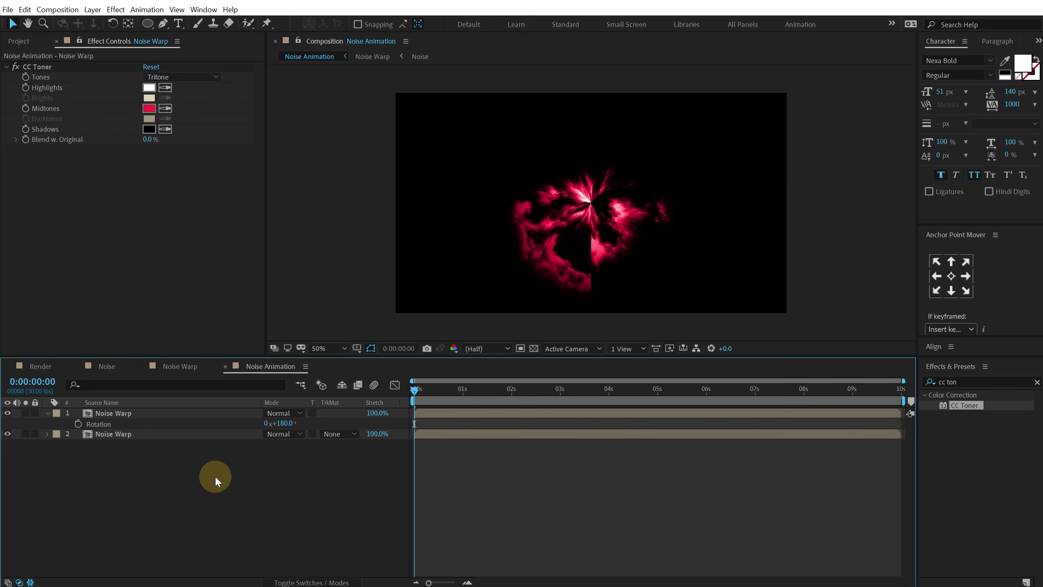
click(299, 412)
click(305, 59)
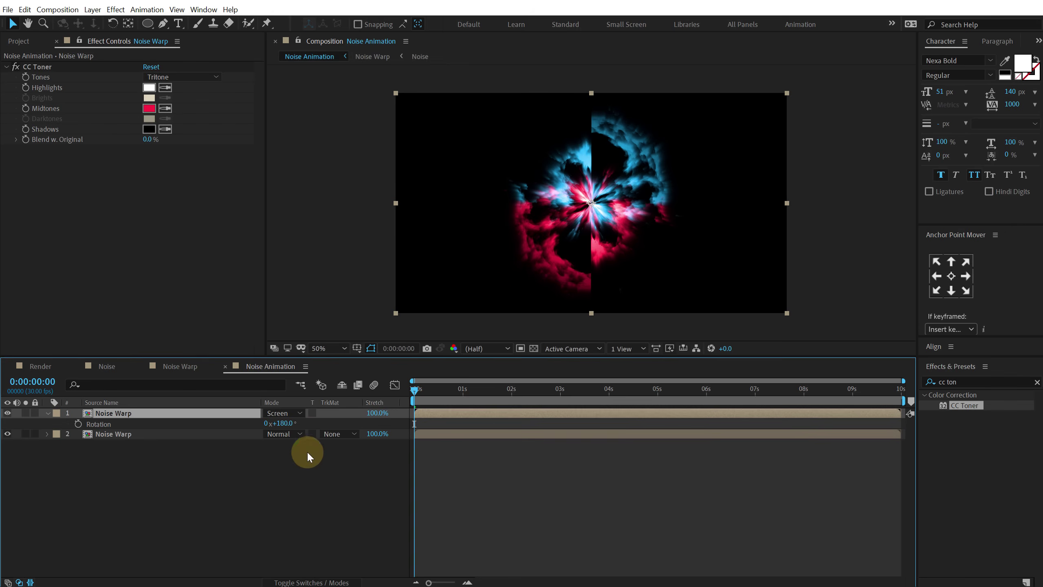
click(298, 432)
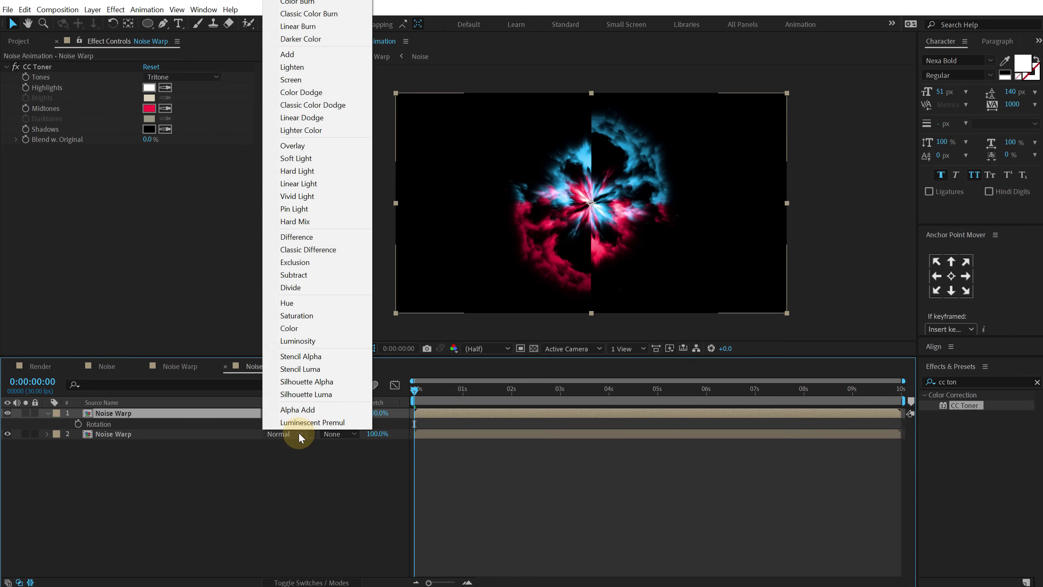
click(297, 76)
click(217, 494)
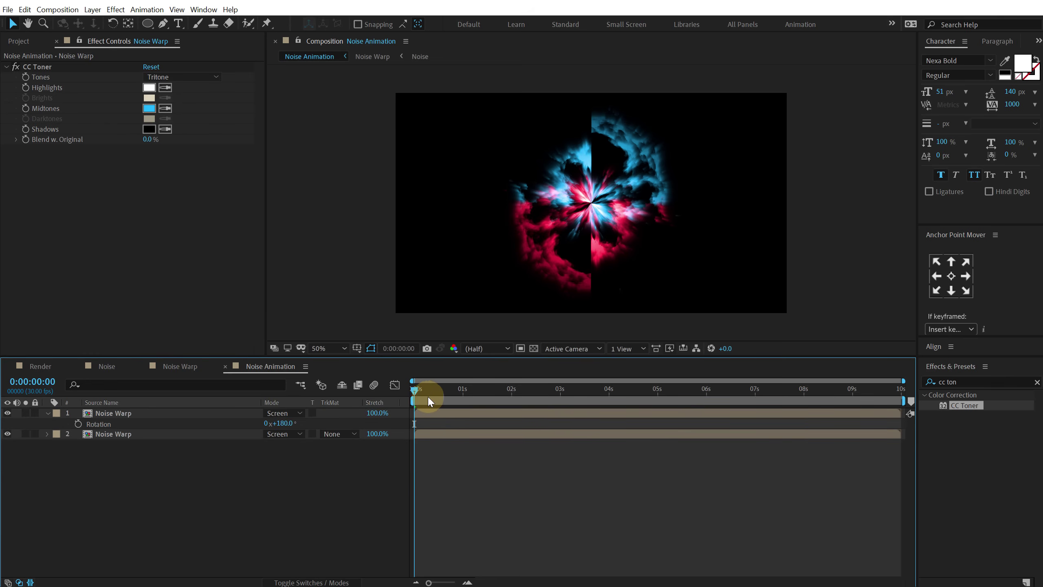
- Preview the glowing vortex at full and half viewer size around four seconds and earlier
drag(429, 397, 800, 387)
key(slash)
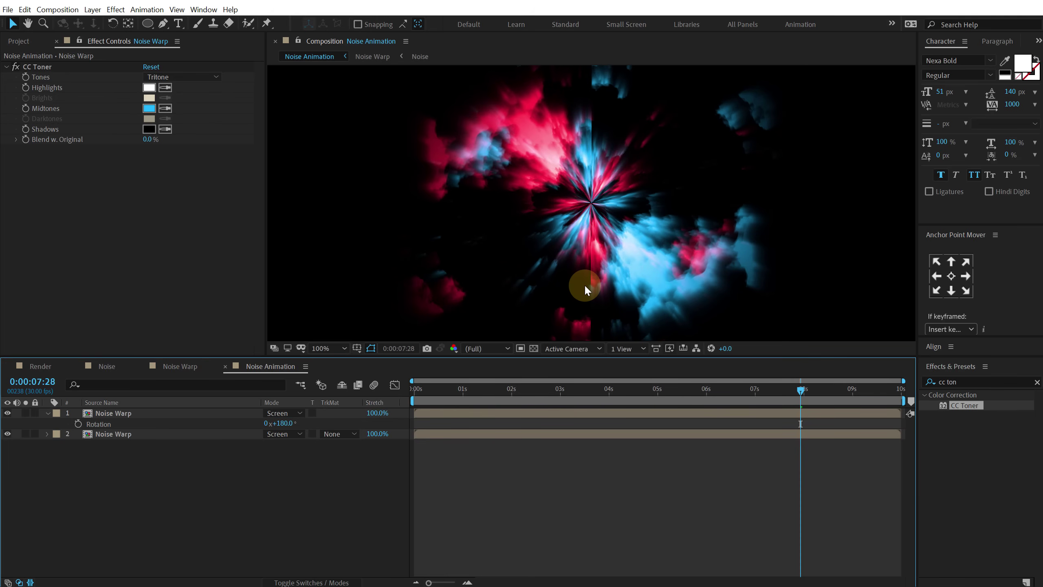
drag(452, 391, 591, 397)
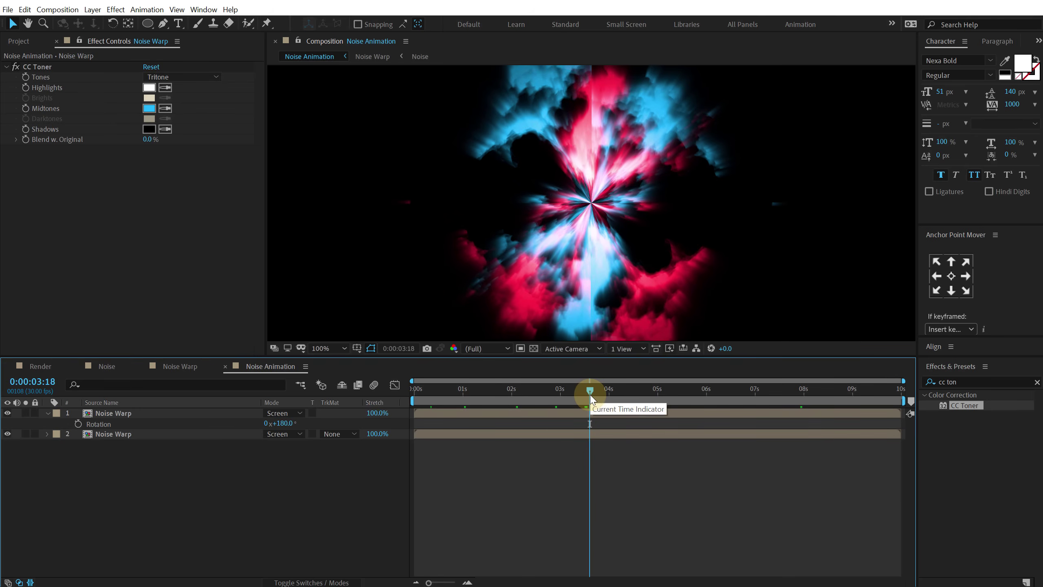
key(comma)
click(136, 416)
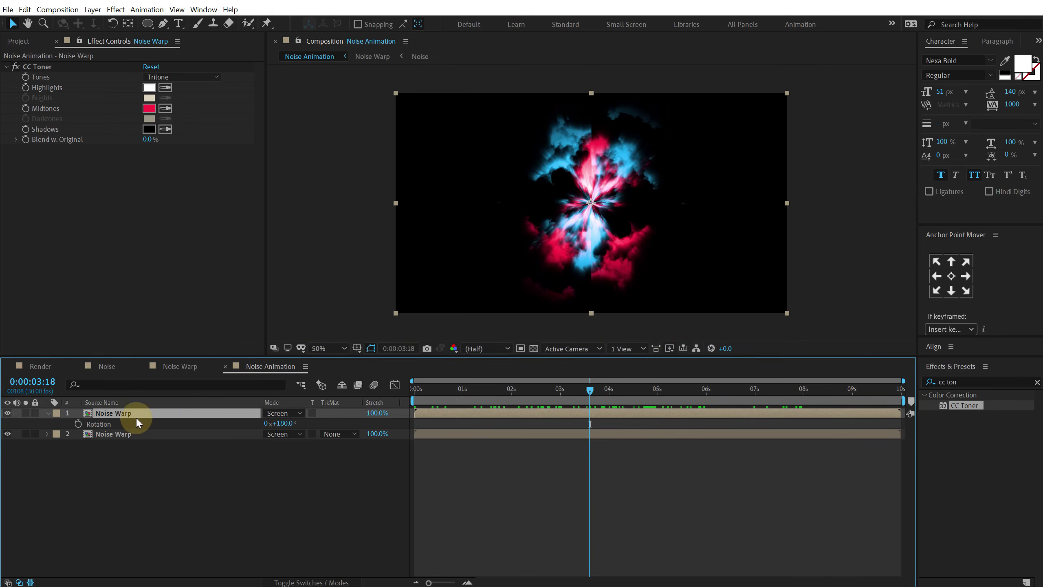
- Apply a Transform effect with Scale 150 to the top Noise Warp layer
click(970, 381)
text(t)
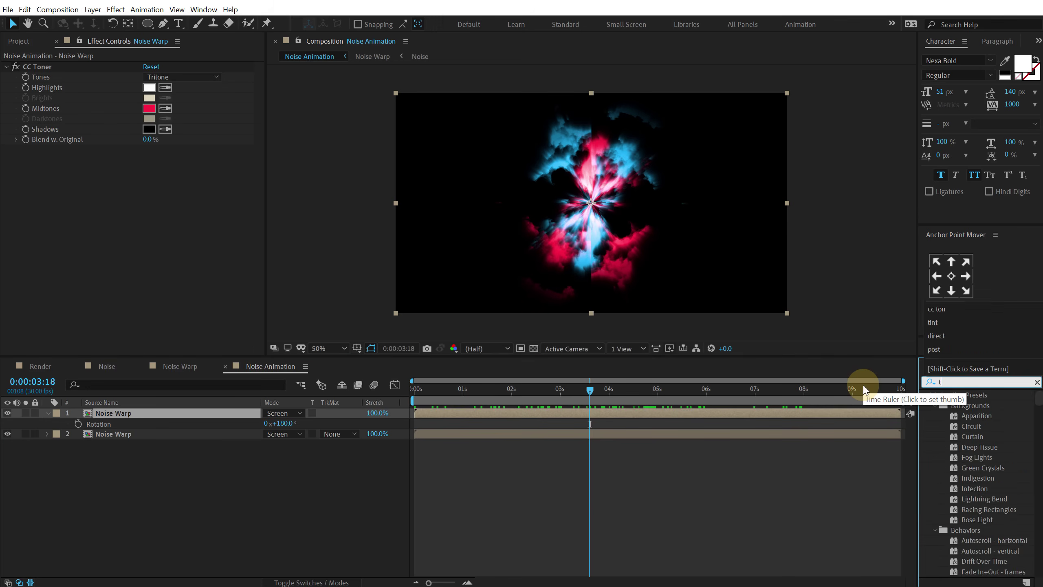
text(ran)
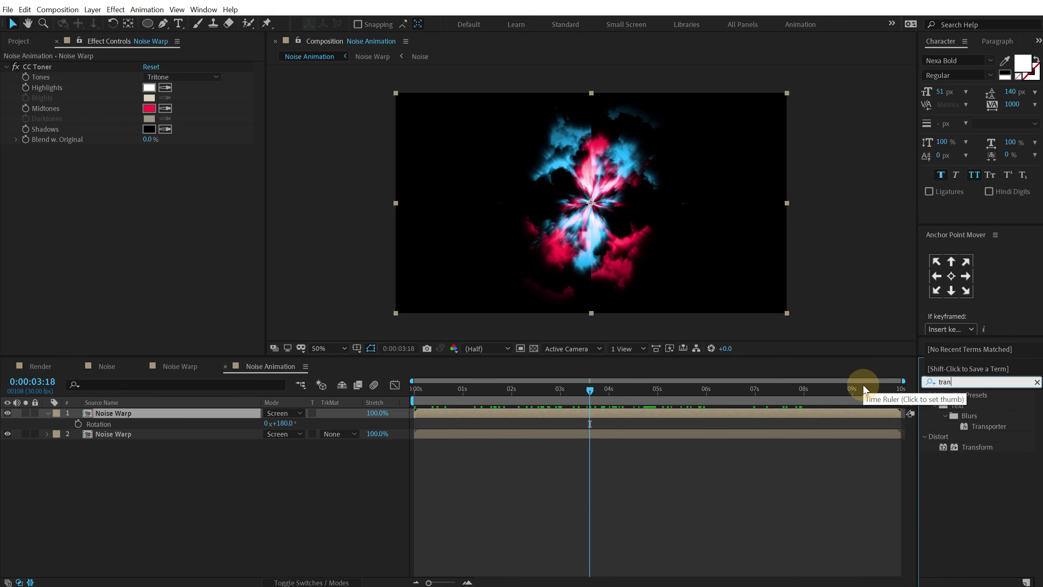
double_click(970, 448)
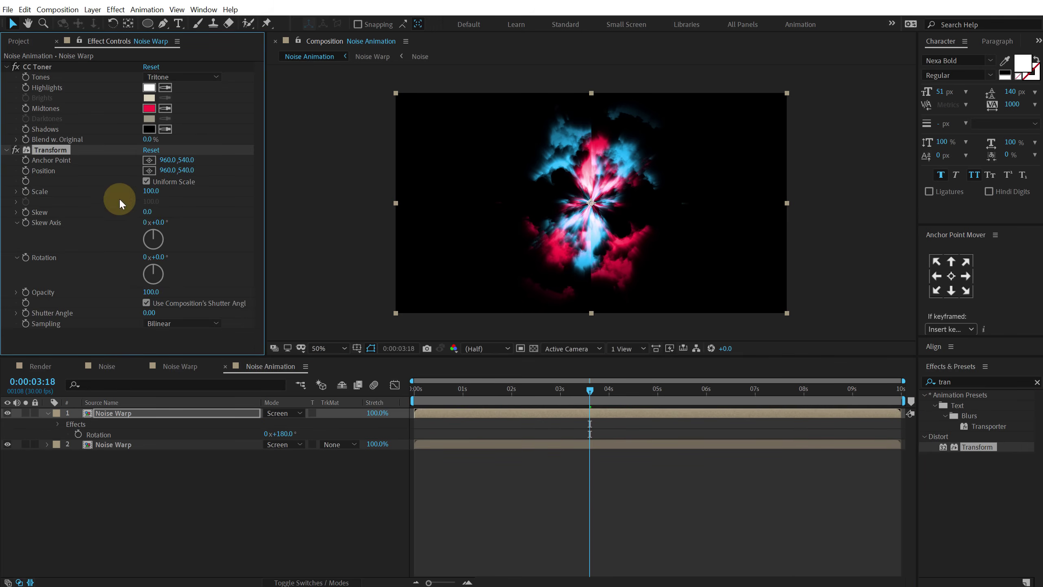
click(148, 192)
text(150)
key(Return)
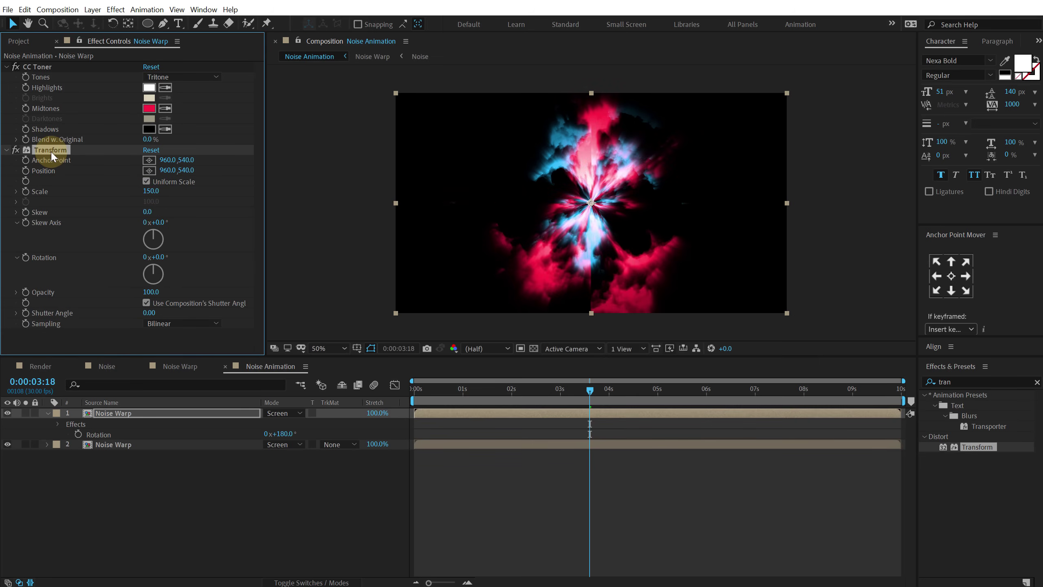
- Paste the same Transform effect onto the second Noise Warp layer and preview later frames
click(115, 444)
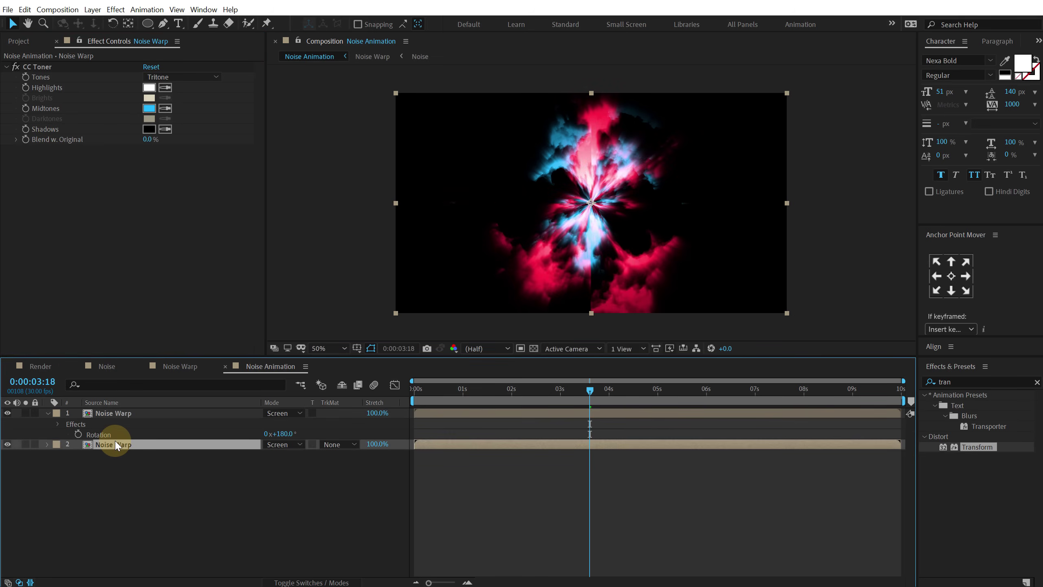
key(ctrl+v)
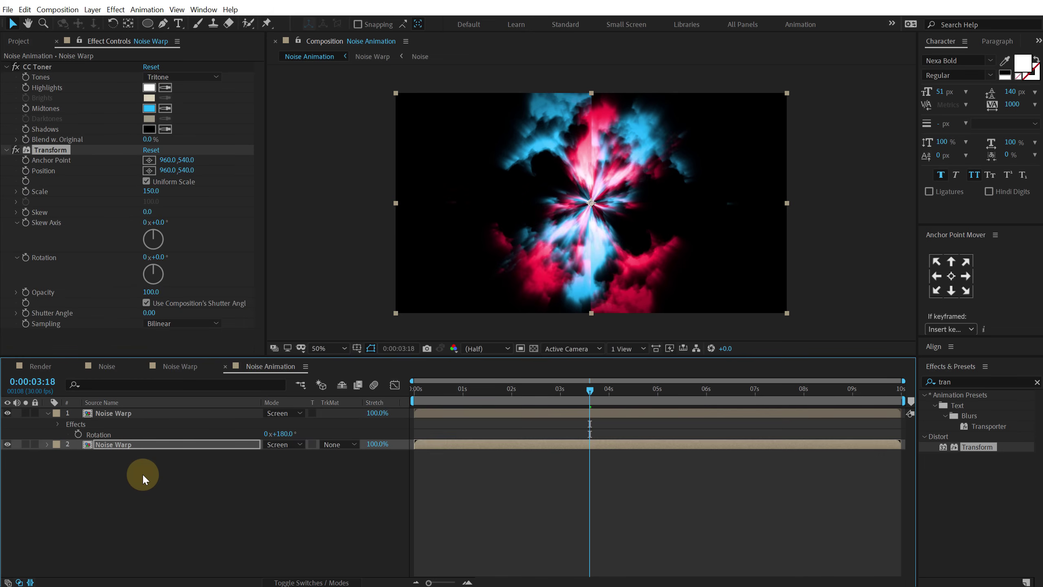
drag(479, 388, 779, 388)
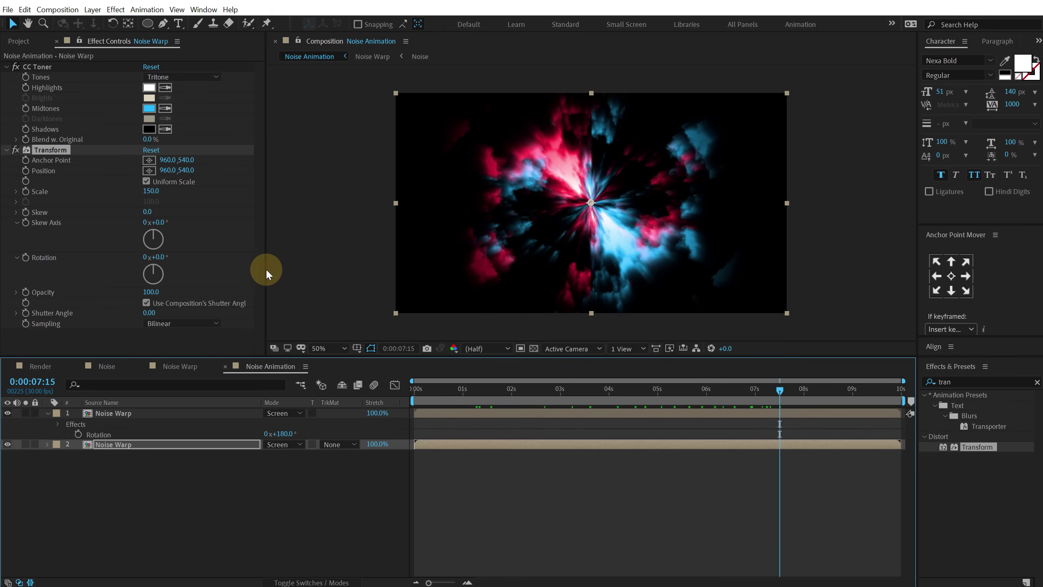
click(96, 462)
- Create a new solid layer named Mask
right_click(152, 470)
click(75, 465)
key(ctrl+y)
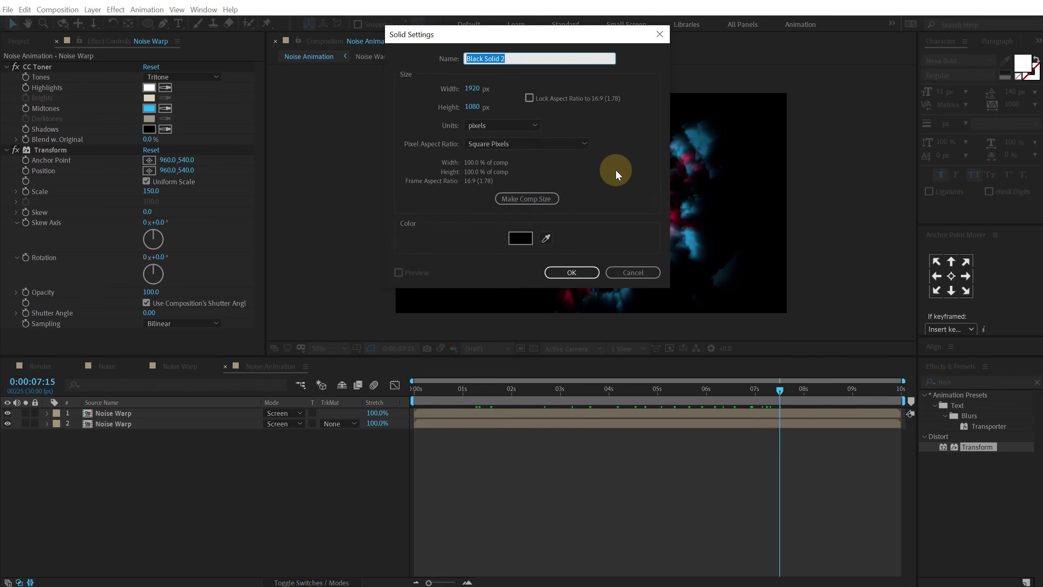
text(Mask)
key(Return)
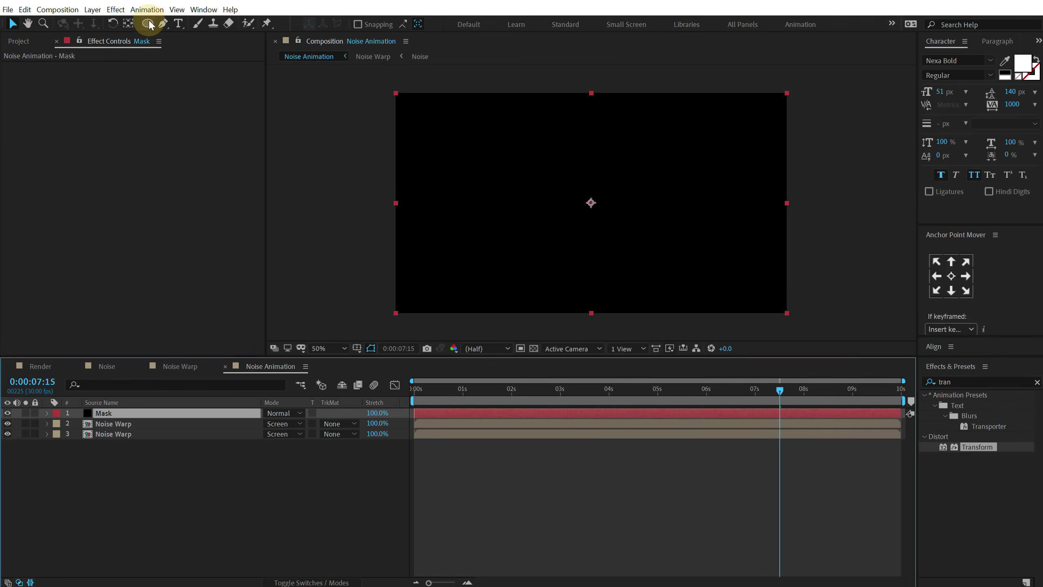
- Draw an elliptical mask at the composition centre, feathering it about 90 and expanding it 16 pixels
click(147, 24)
drag(591, 202, 621, 232)
click(113, 435)
key(f)
drag(292, 439, 347, 439)
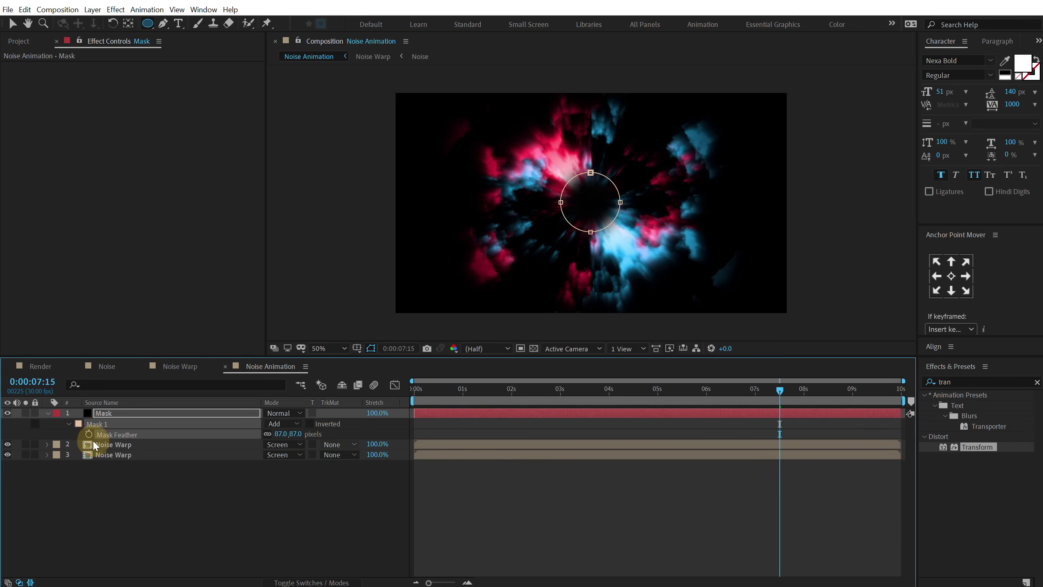
key(m)
key(m)
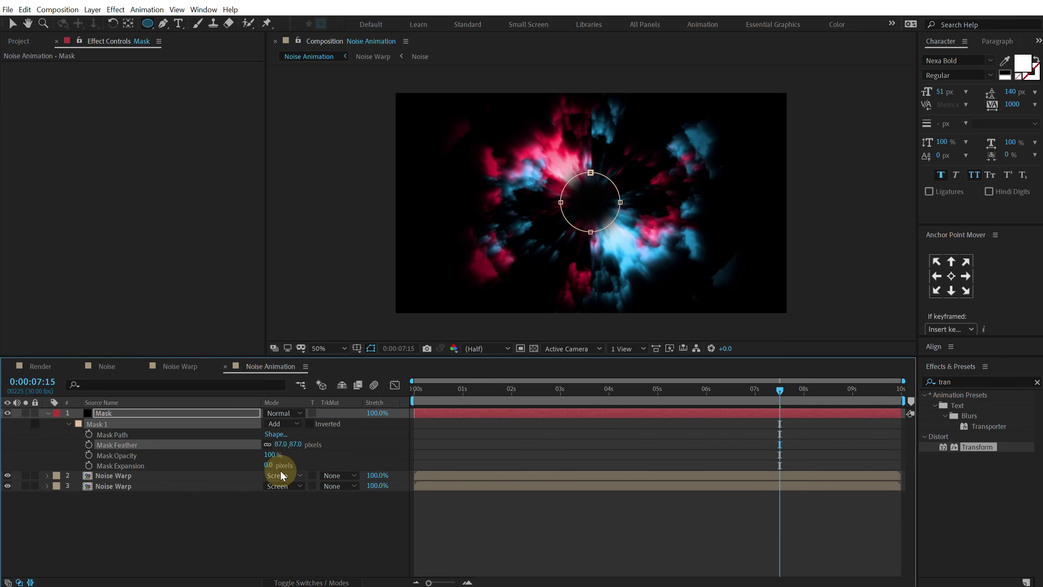
drag(271, 468, 279, 467)
- Raise the mask to feather 95 and expansion 46 while previewing the result
click(251, 517)
drag(446, 388, 619, 398)
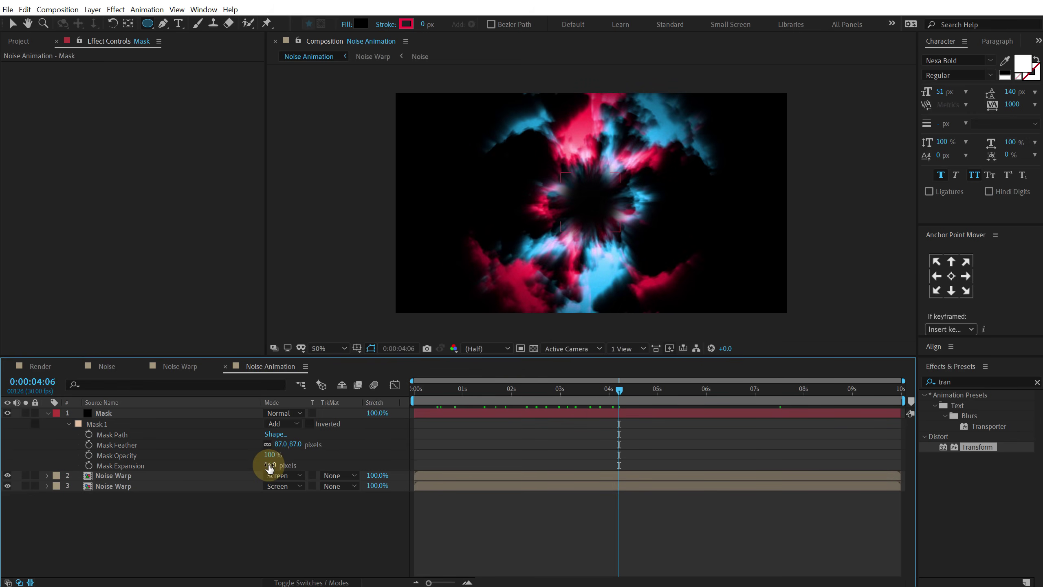
drag(269, 469, 249, 505)
click(248, 504)
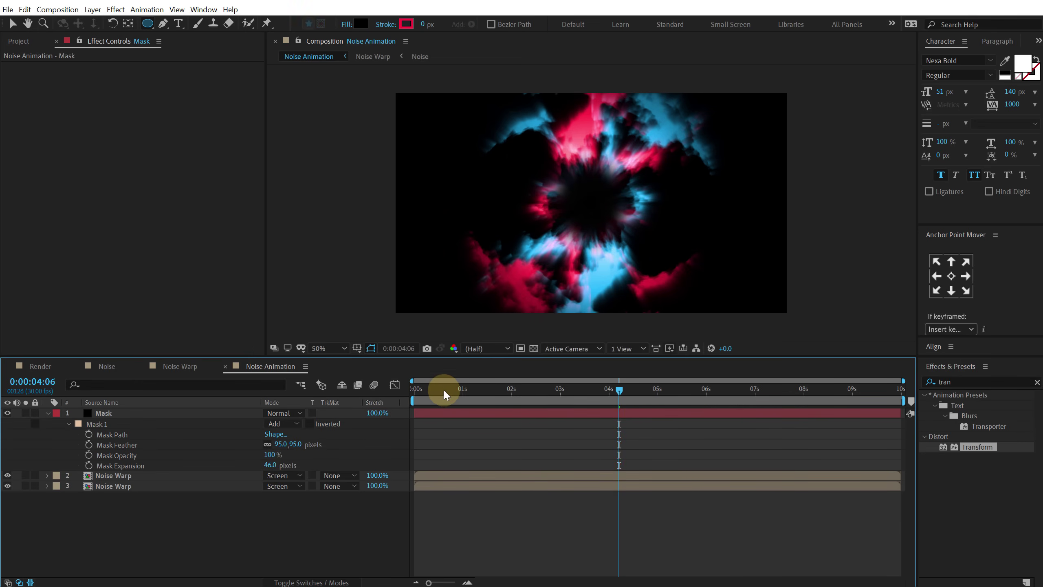
drag(444, 389, 778, 396)
click(65, 419)
- Add a new adjustment layer on top and name it Distort
click(48, 414)
right_click(102, 480)
mouse_move(182, 362)
click(303, 453)
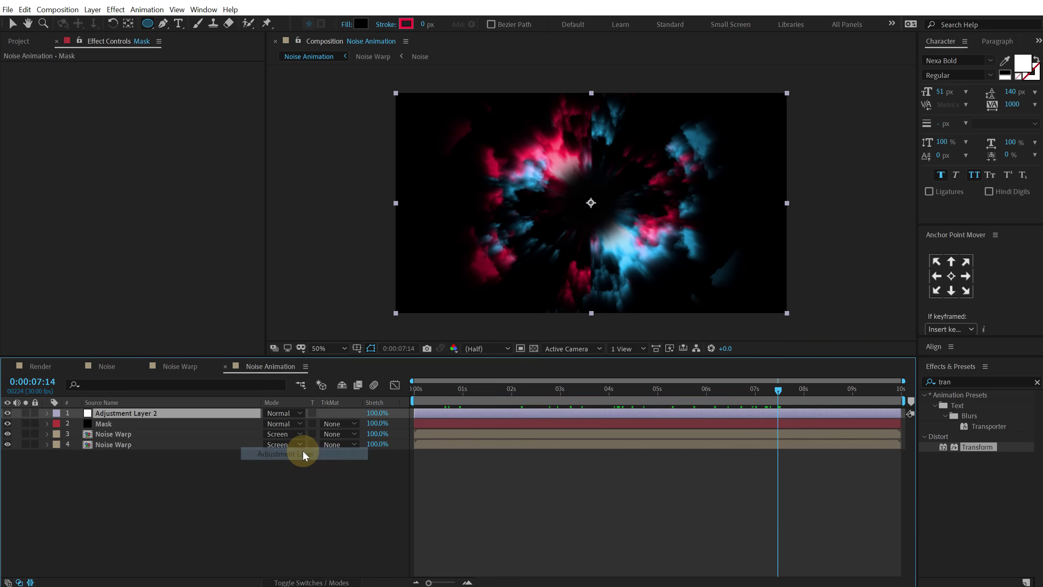
key(Return)
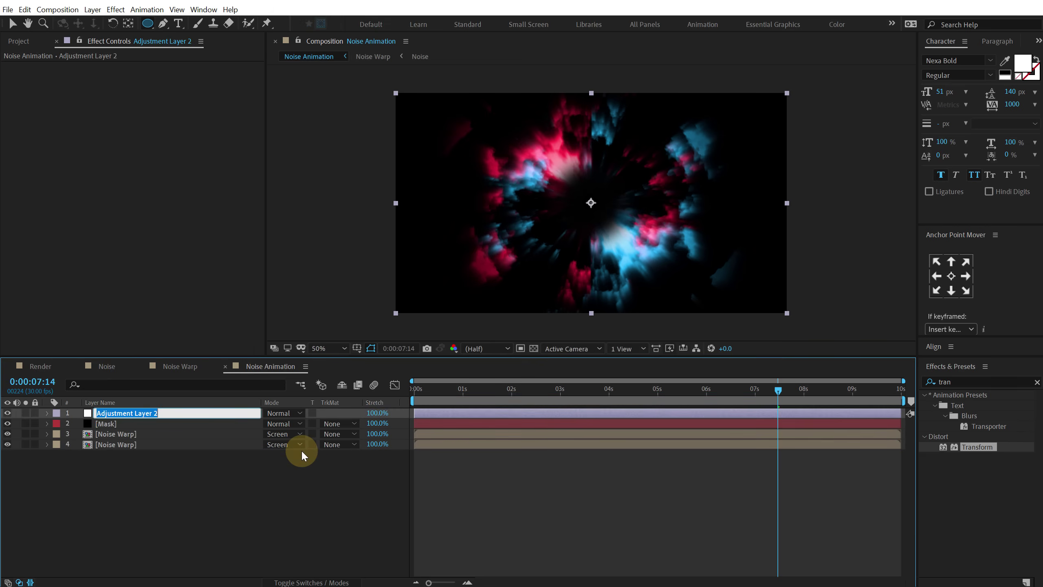
text(Distort)
key(Return)
- Apply Optics Compensation to the Distort layer and return to the first frame
click(954, 381)
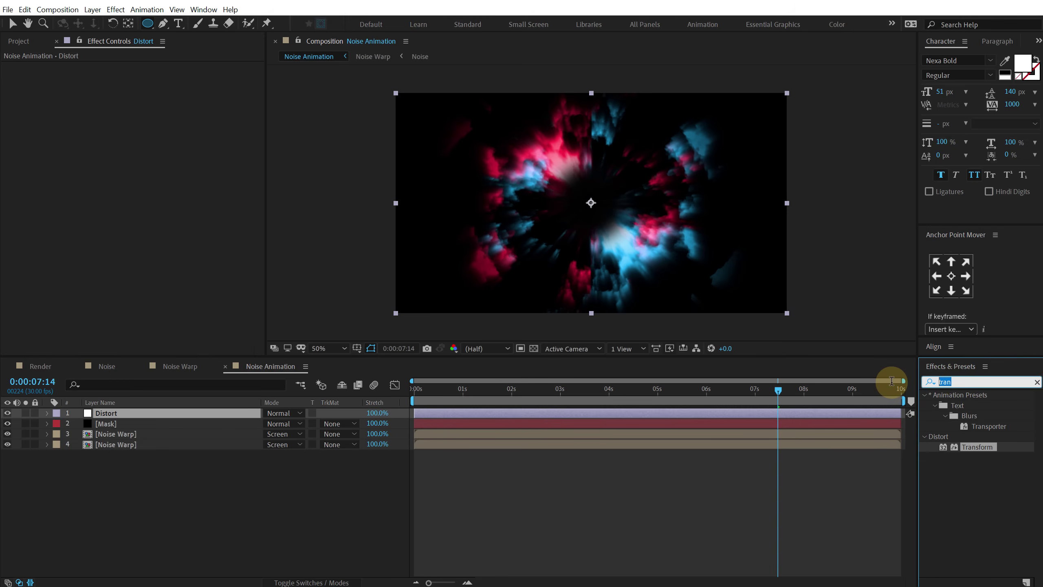
text(op)
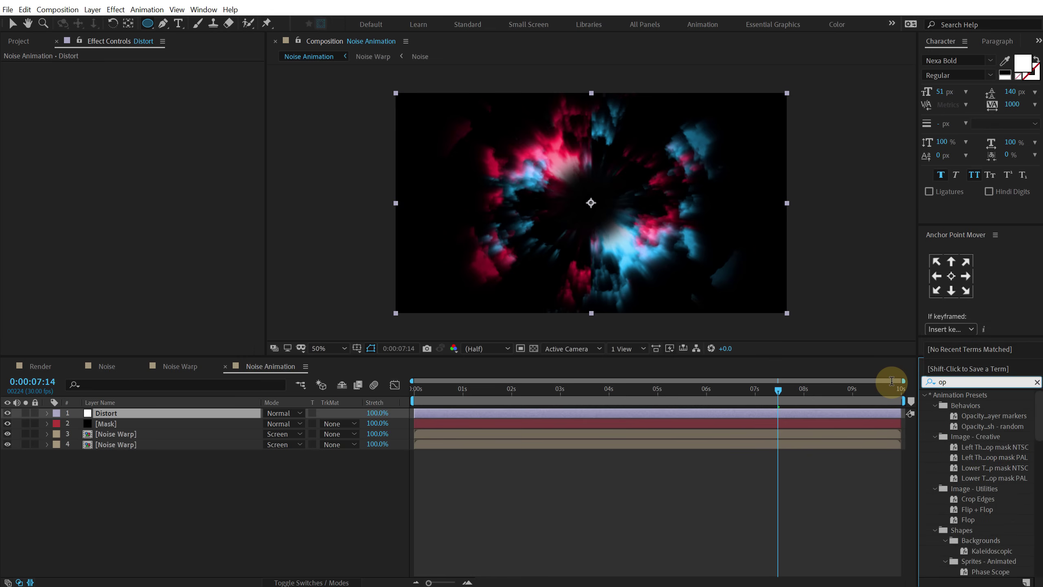
text(ti)
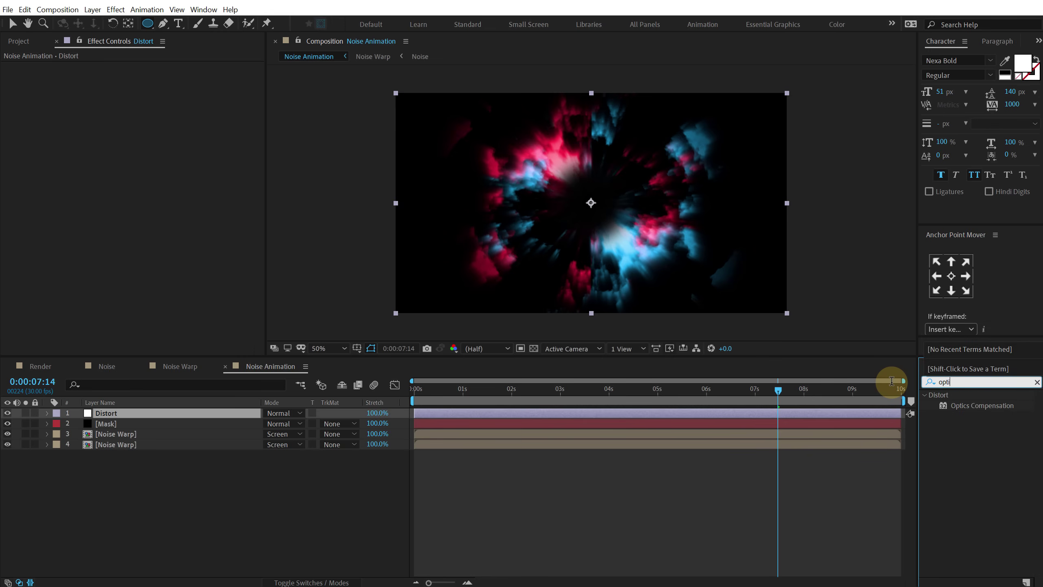
drag(966, 406, 117, 417)
key(v)
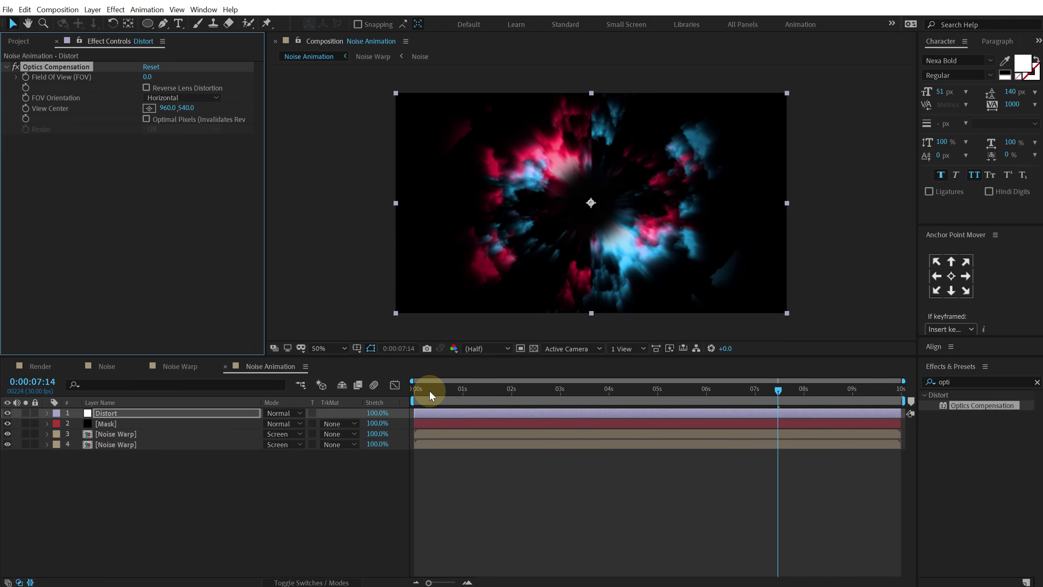
click(415, 389)
- Set Optics Compensation Field of View to 60 with Reverse Lens Distortion enabled
click(148, 78)
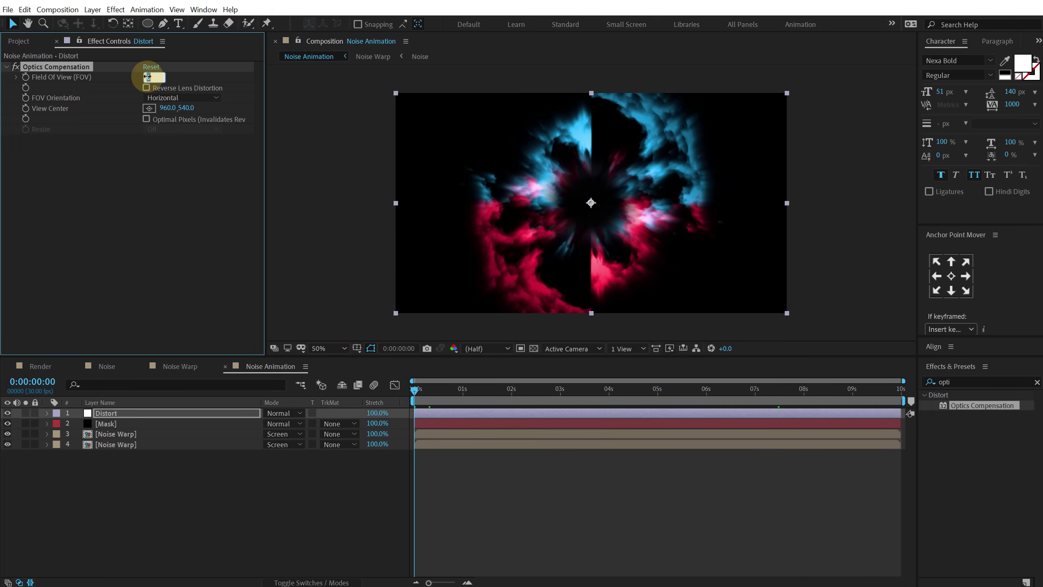
text(20)
key(Return)
click(146, 88)
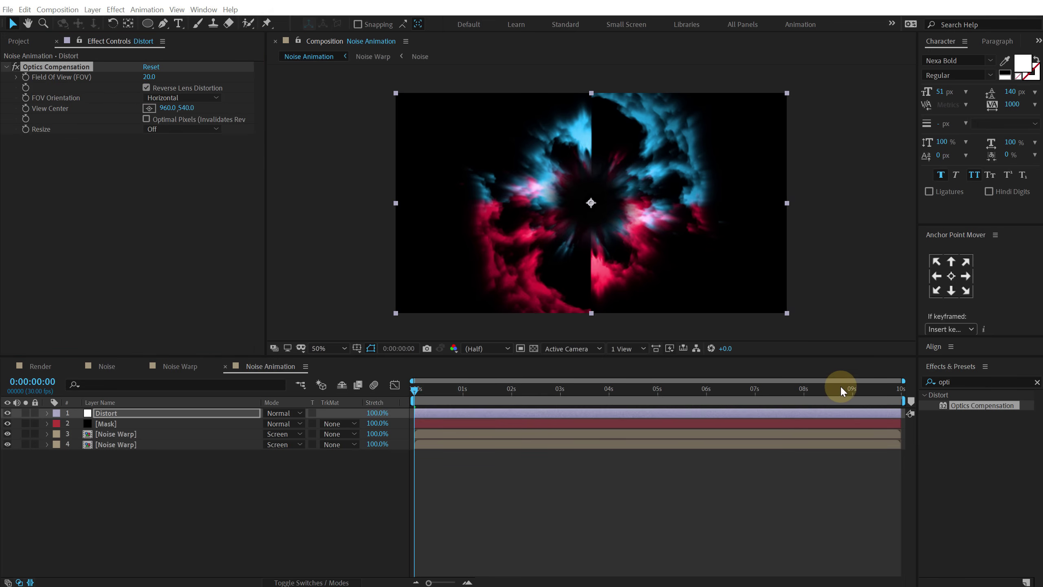
drag(841, 390, 924, 393)
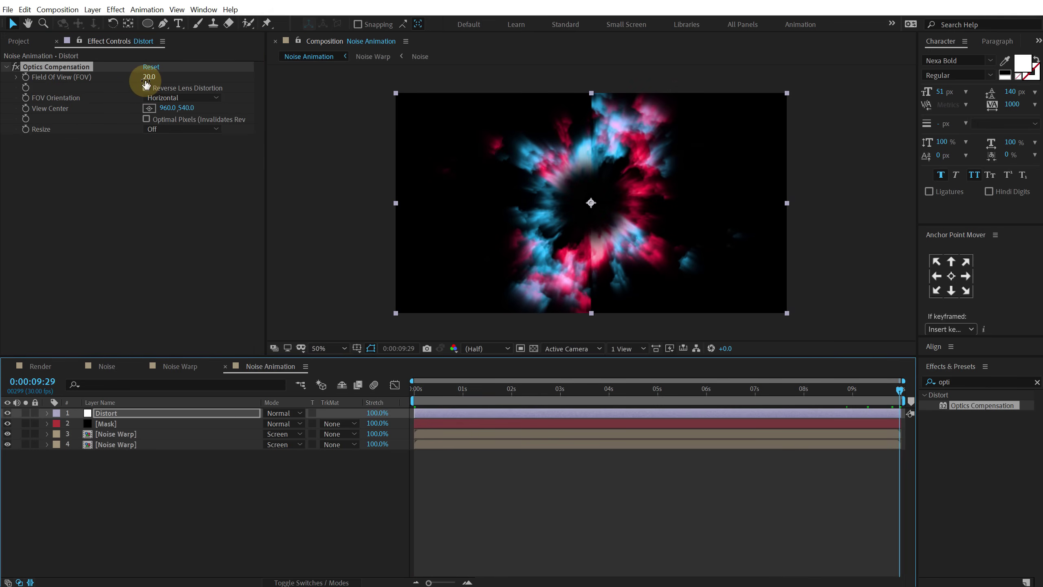
click(148, 77)
key(Return)
key(Home)
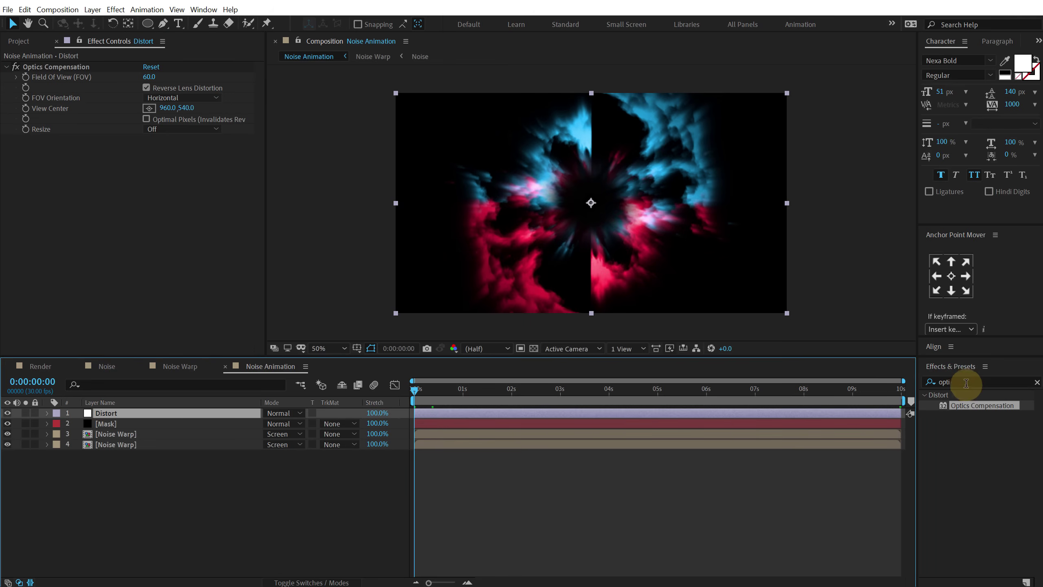
click(945, 382)
- Apply Twirl to Distort, twisting about 222° with a reduced radius
text(twirl)
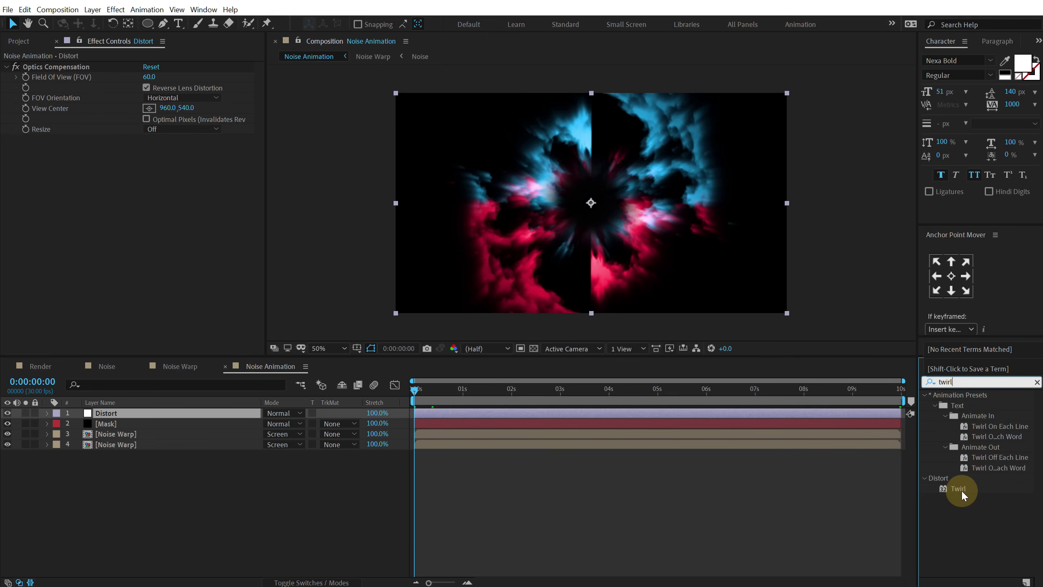
double_click(959, 489)
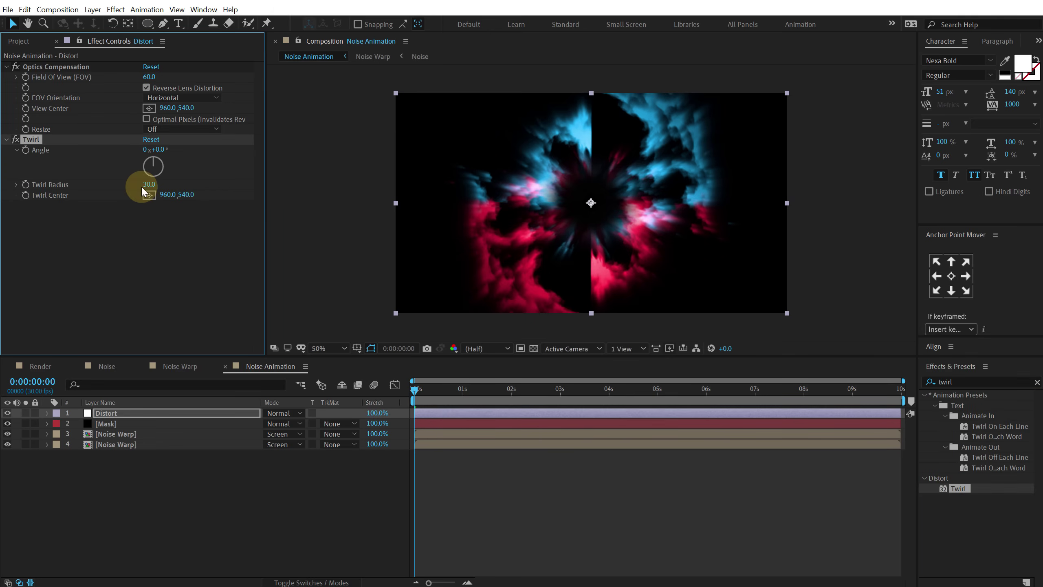
drag(146, 152, 298, 163)
click(138, 226)
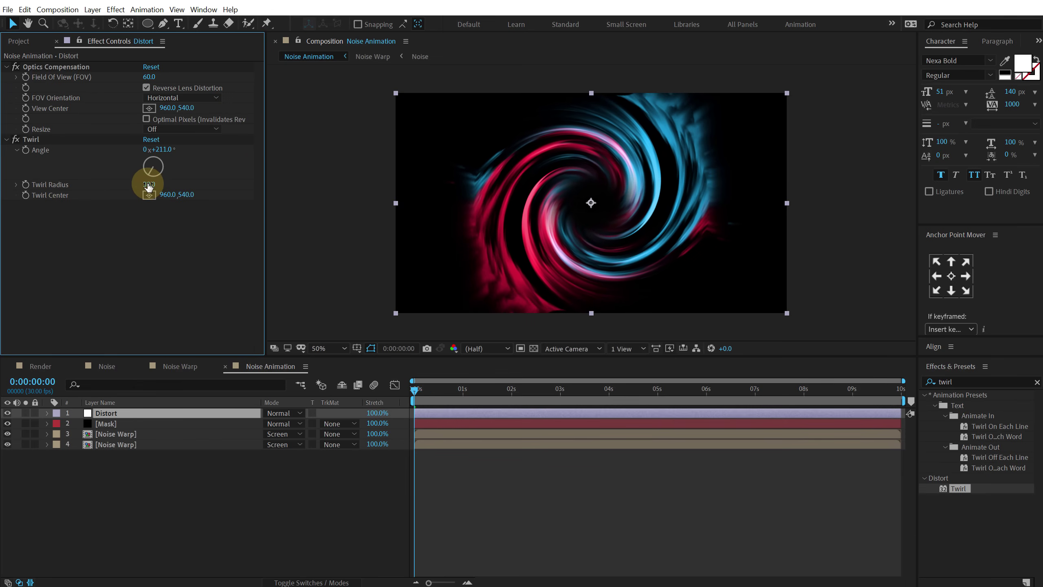
drag(144, 184, 140, 251)
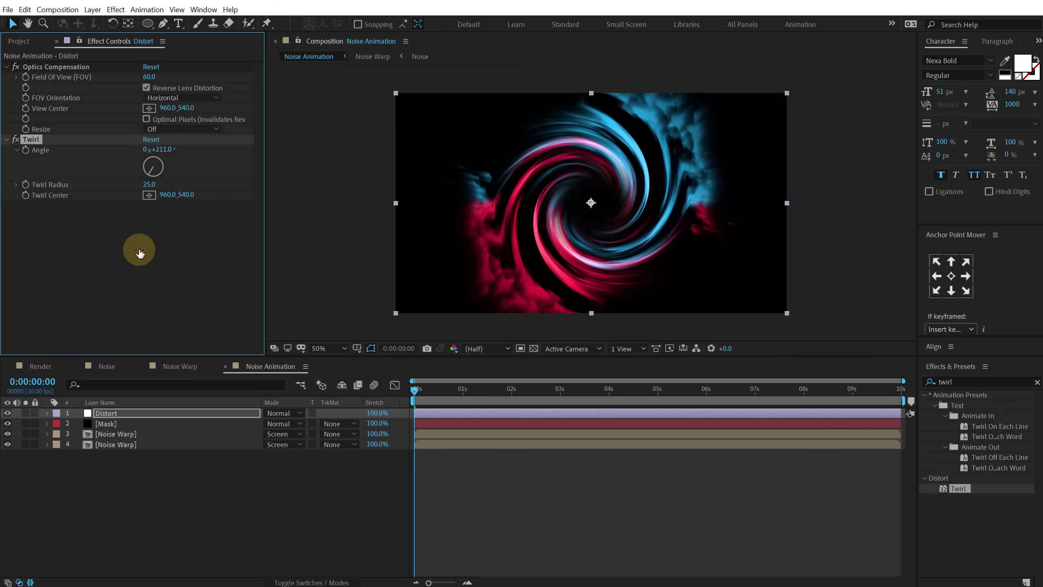
- Add CC Lens to Distort with Size 150 and Convergence 40
click(966, 382)
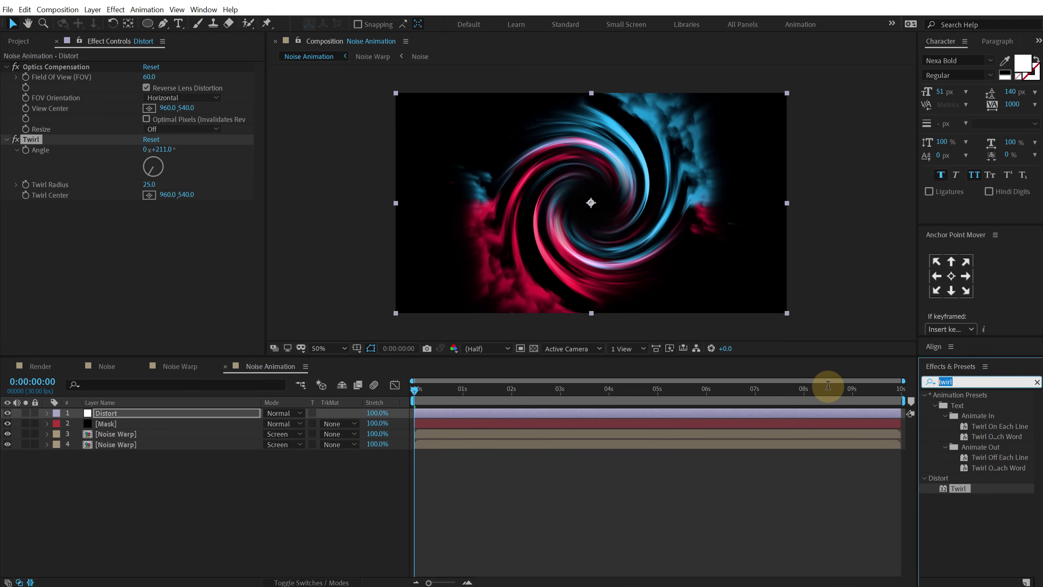
text(cc len)
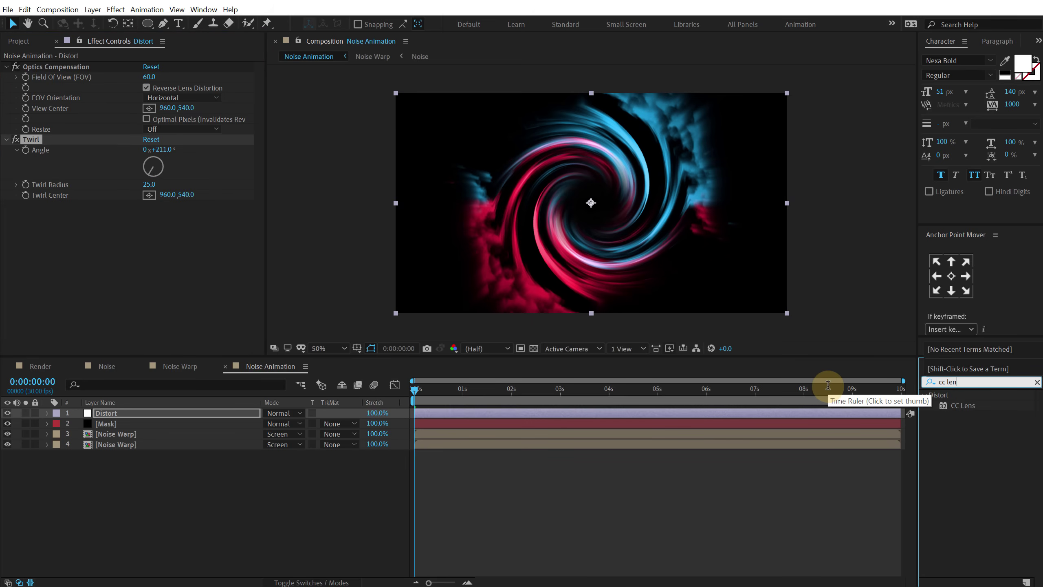
double_click(966, 404)
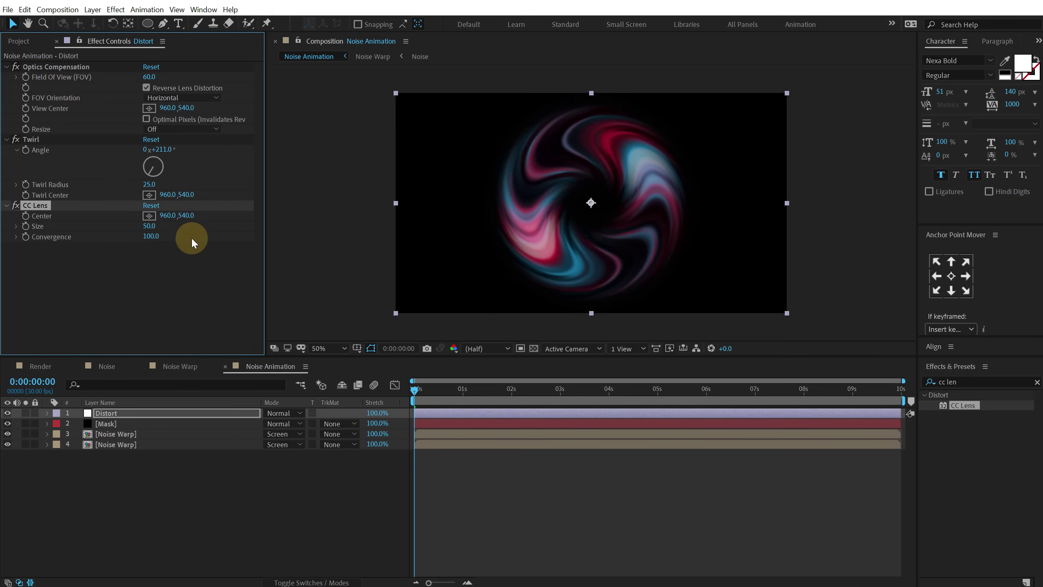
click(149, 228)
text(150)
key(Return)
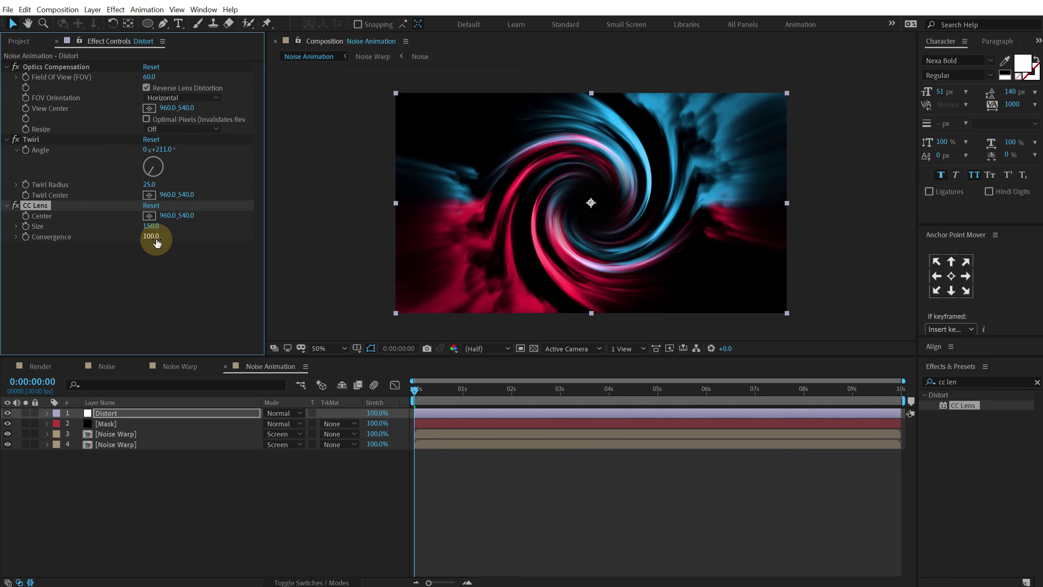
mouse_move(157, 243)
mouse_down()
mouse_move(133, 240)
mouse_move(142, 242)
mouse_up()
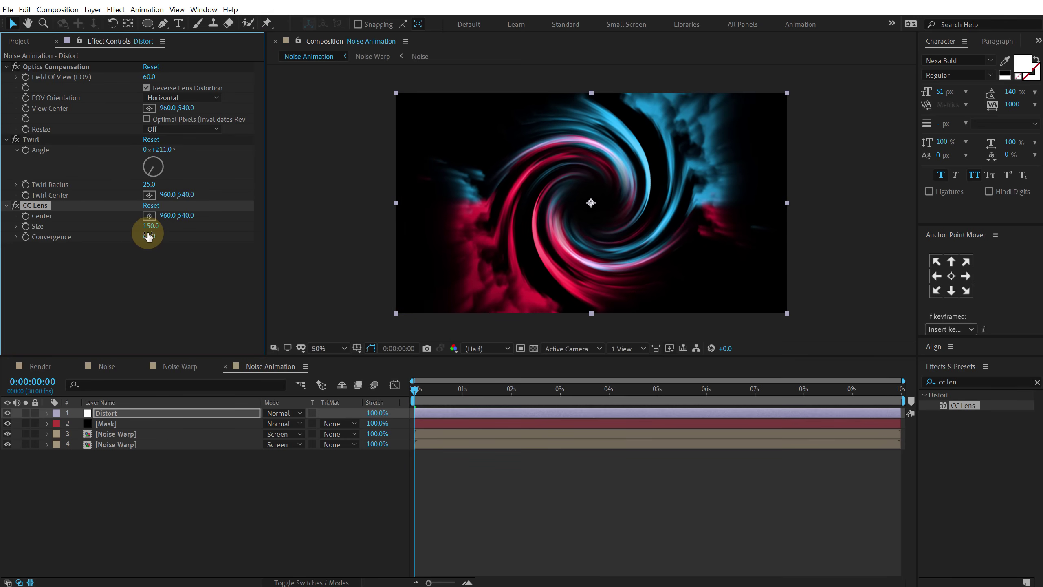
click(149, 236)
key(Return)
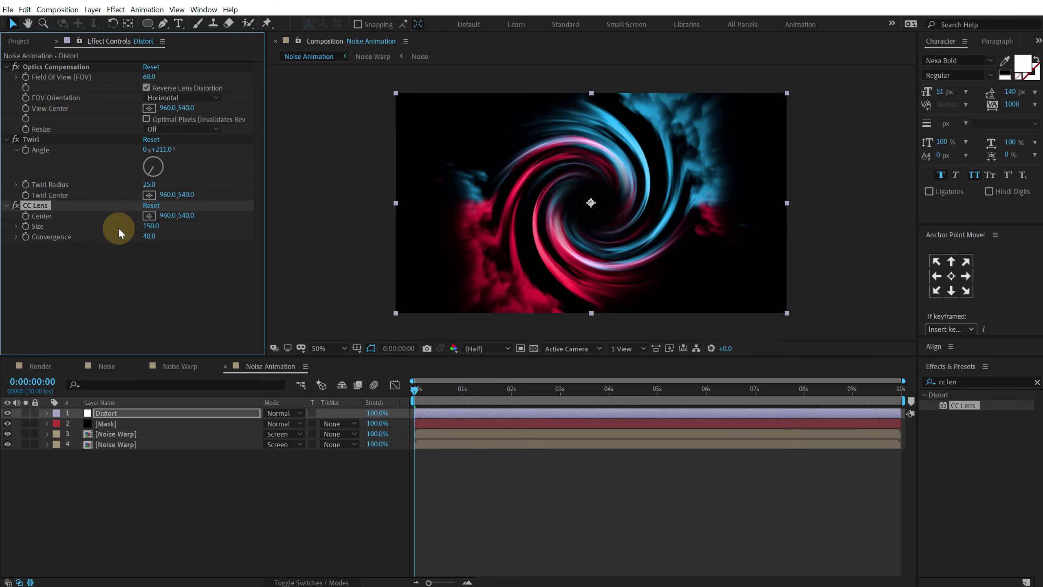
- Add a second Optics Compensation to Distort: FOV 90, reversed distortion, Optimal Pixels on
click(972, 391)
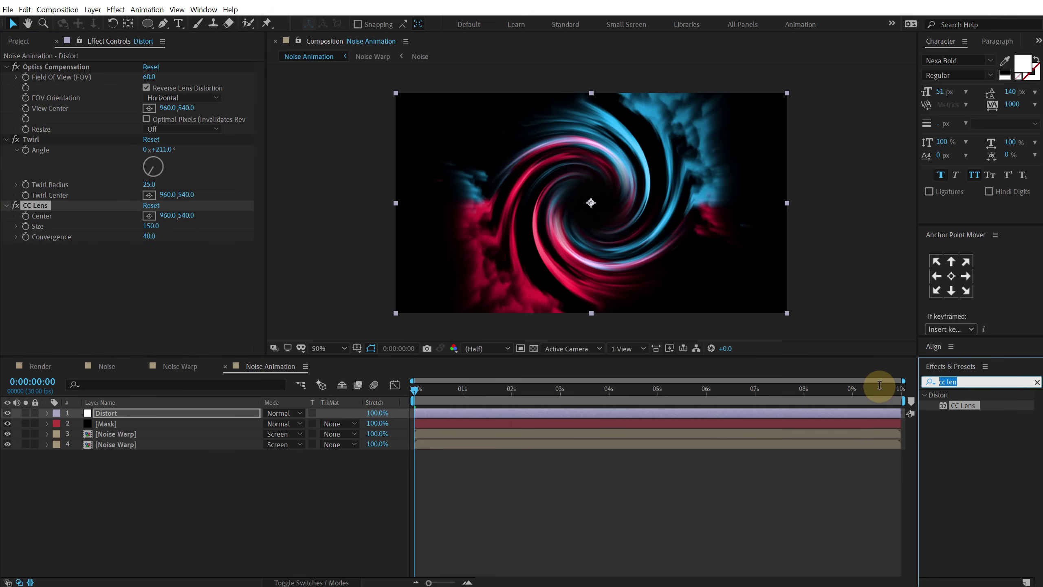
text(opti)
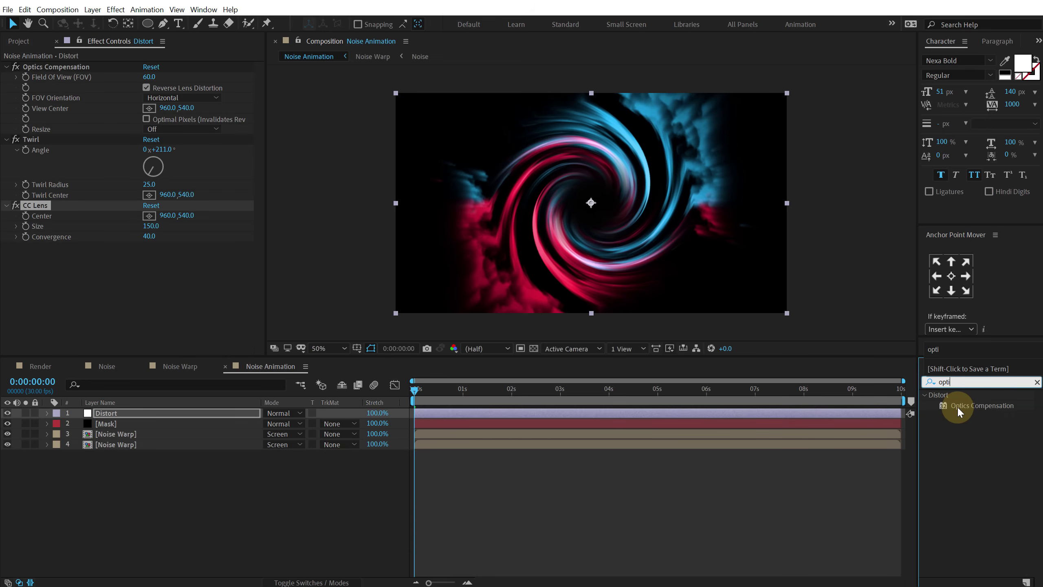
drag(957, 406, 128, 263)
click(147, 257)
text(90)
key(Return)
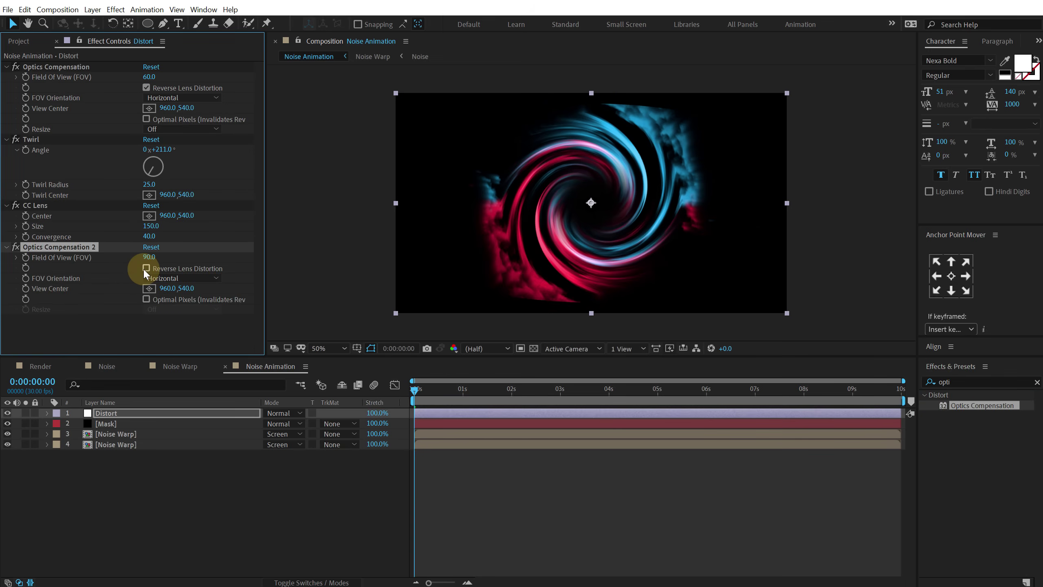
click(146, 267)
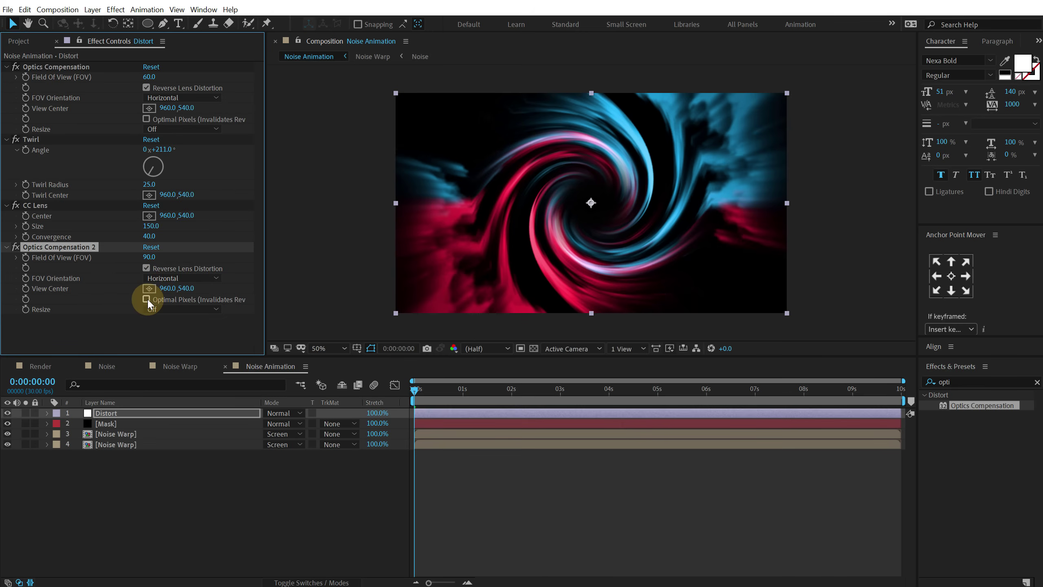
click(147, 299)
- Apply a Transform effect to Distort and move it to the top of the effect stack
click(945, 382)
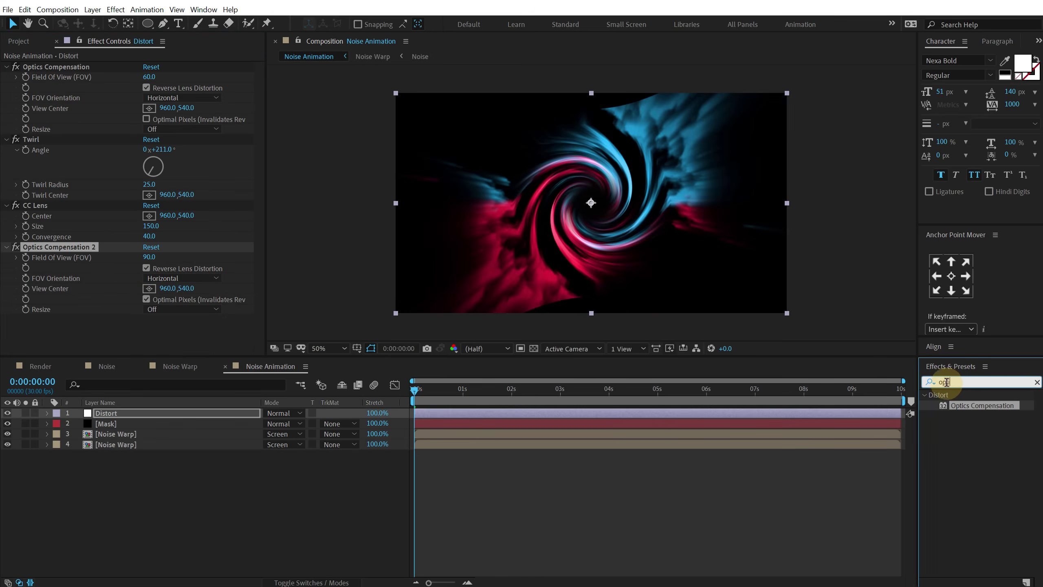
text(trans)
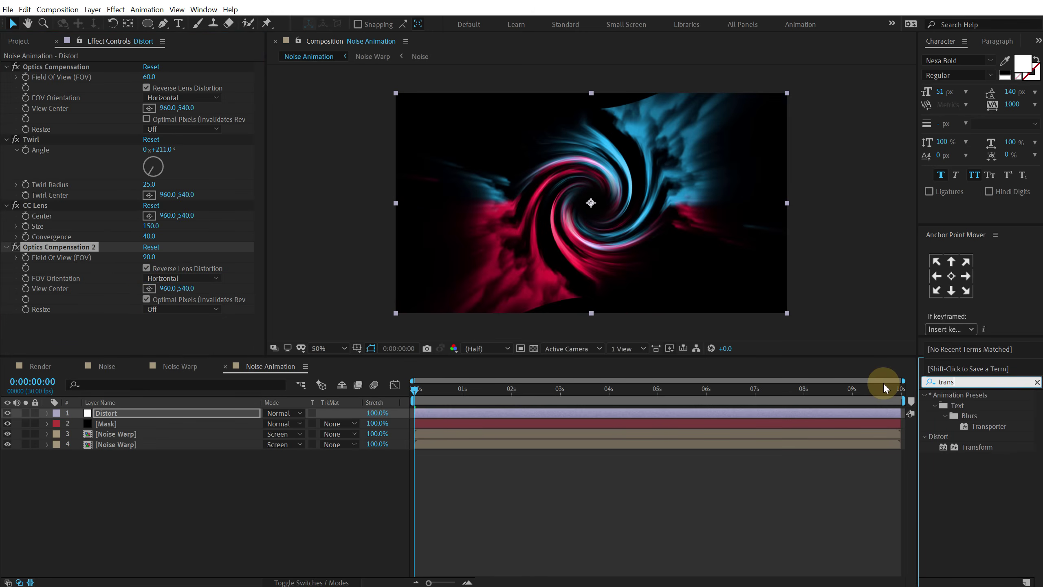
double_click(977, 447)
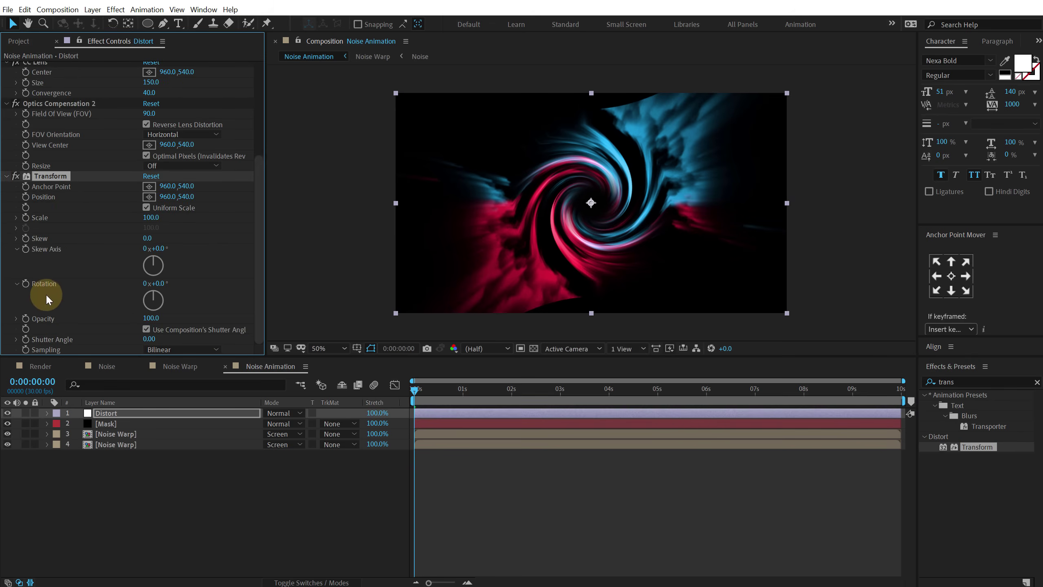
scroll(83, 196, up, 2)
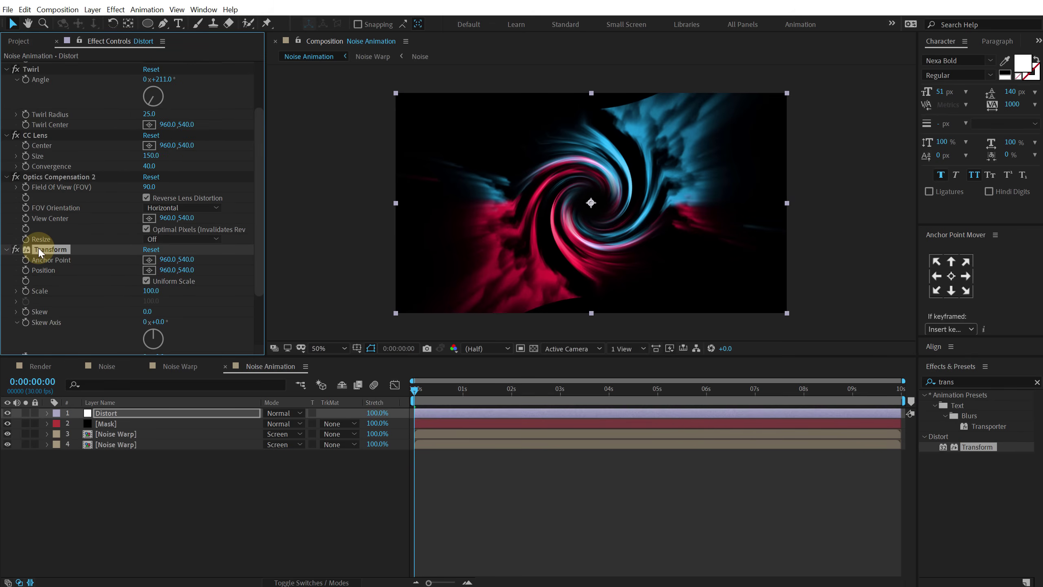
drag(44, 252, 44, 62)
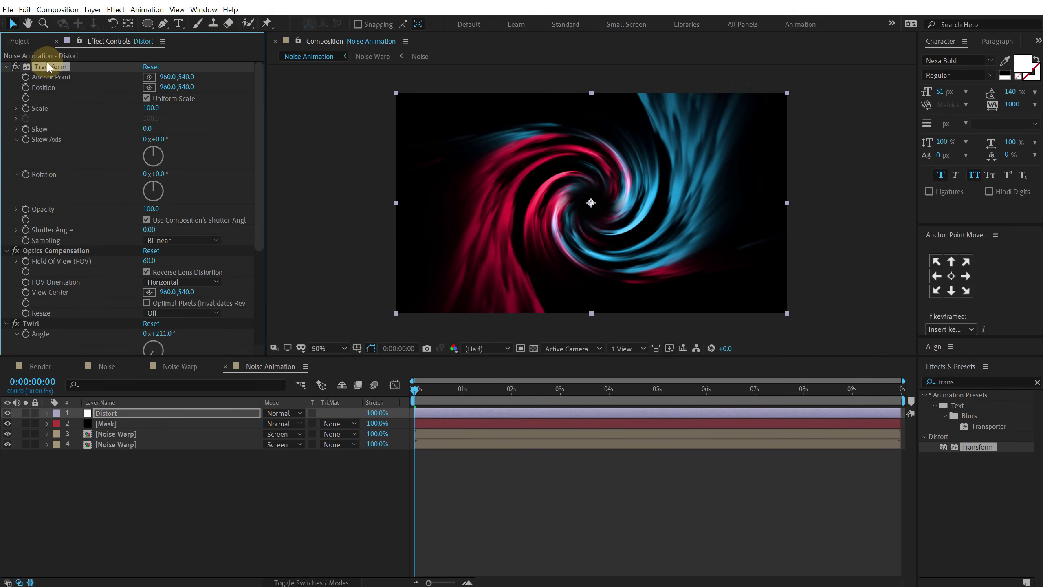
drag(447, 389, 575, 391)
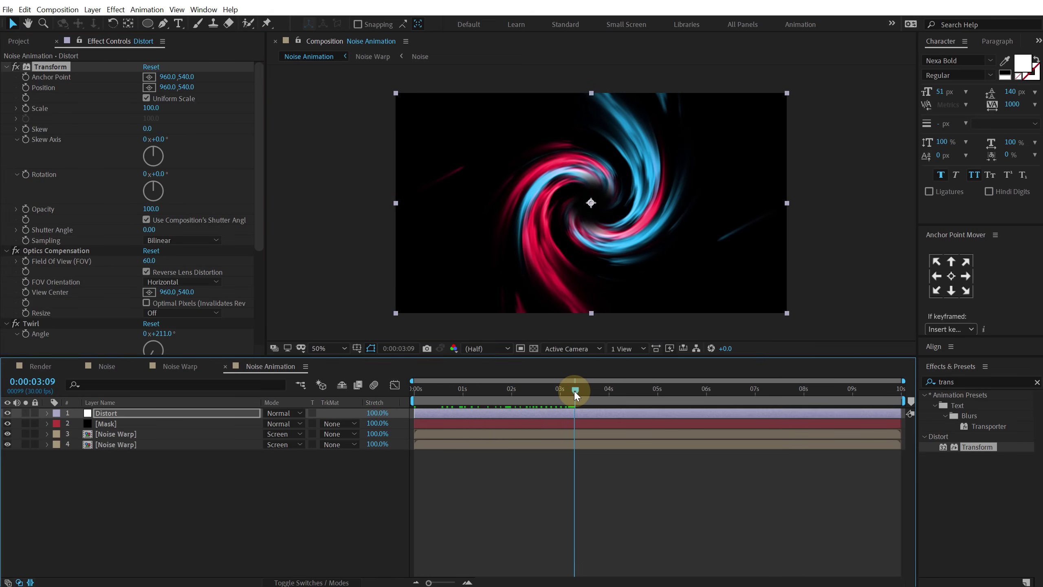
- Apply CC Radial Fast Blur to both the upper and lower Noise Warp layers, then preview
click(108, 434)
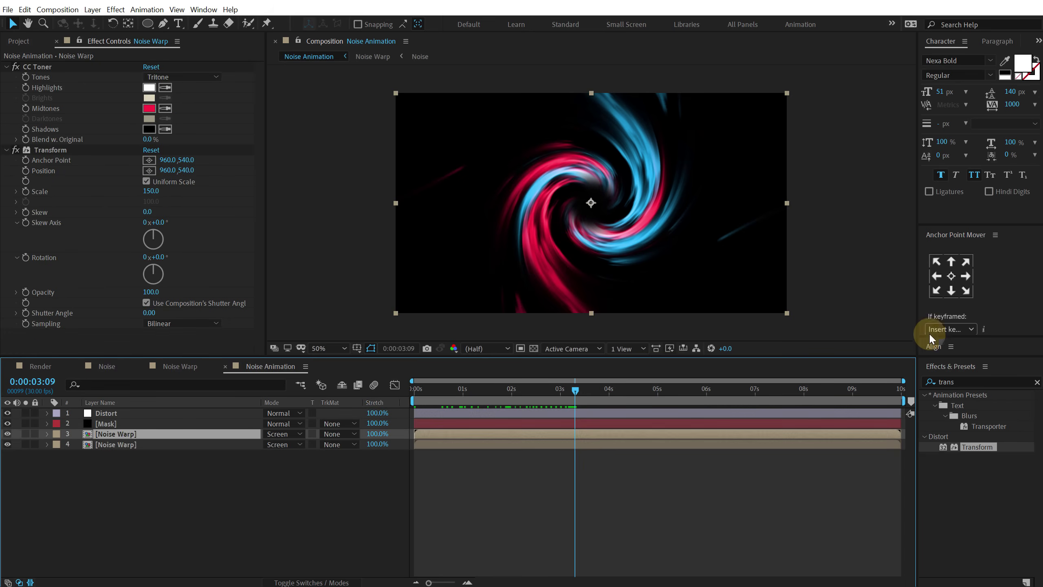
click(957, 382)
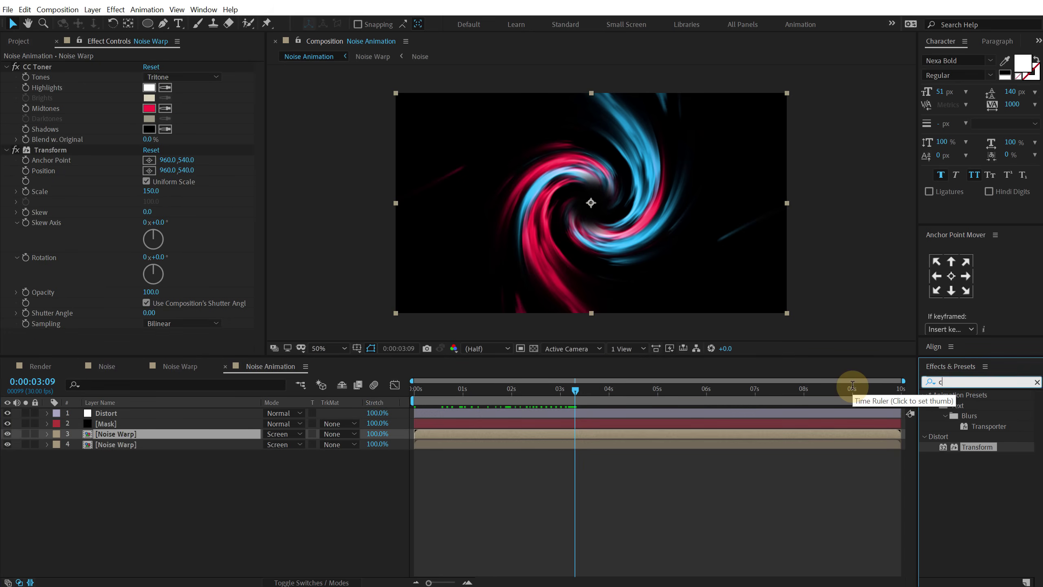
text(cc ra)
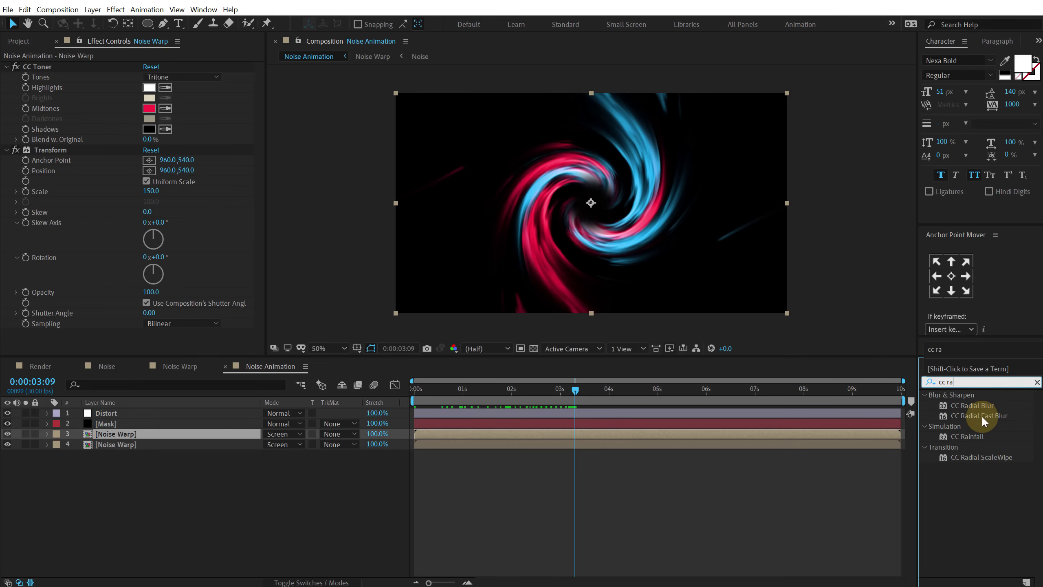
double_click(981, 416)
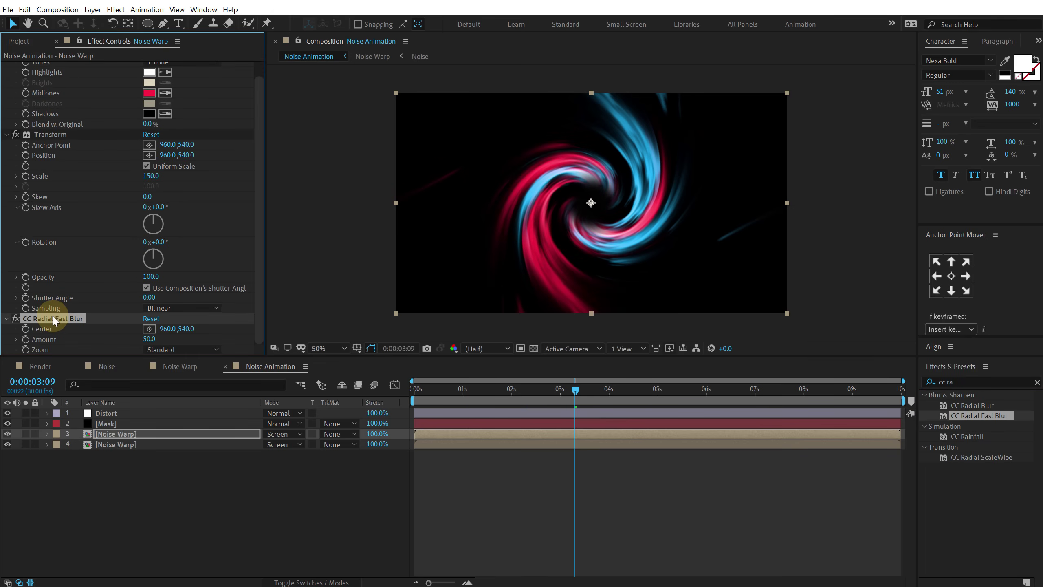
click(106, 446)
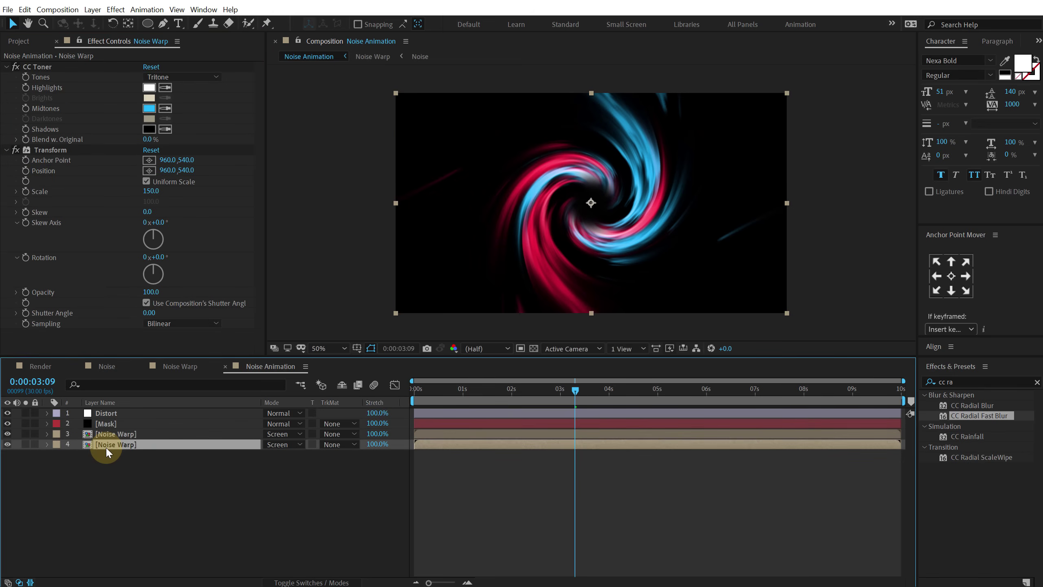
key(ctrl+alt+shift+e)
click(140, 499)
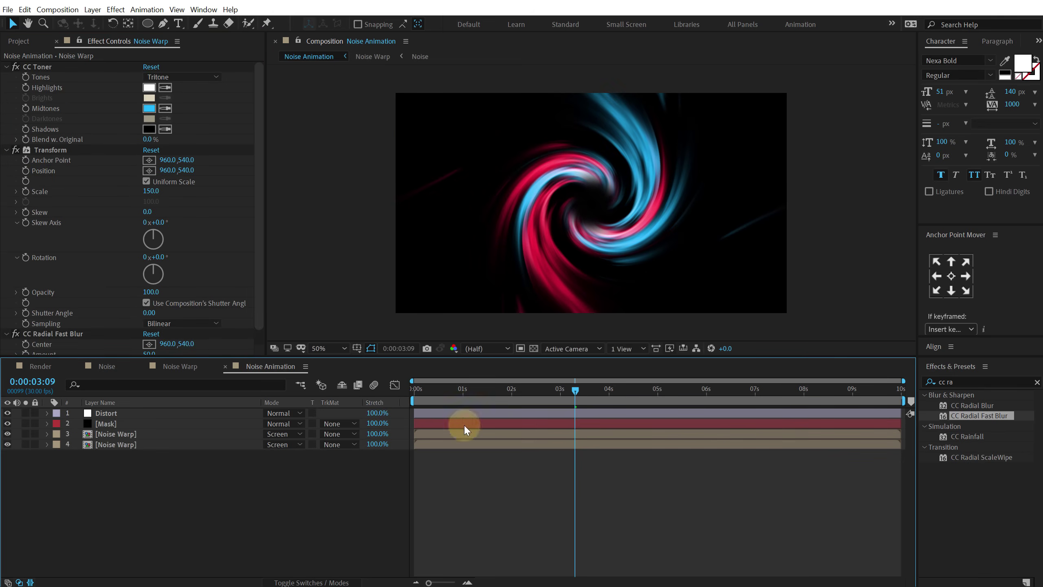
drag(432, 392, 566, 393)
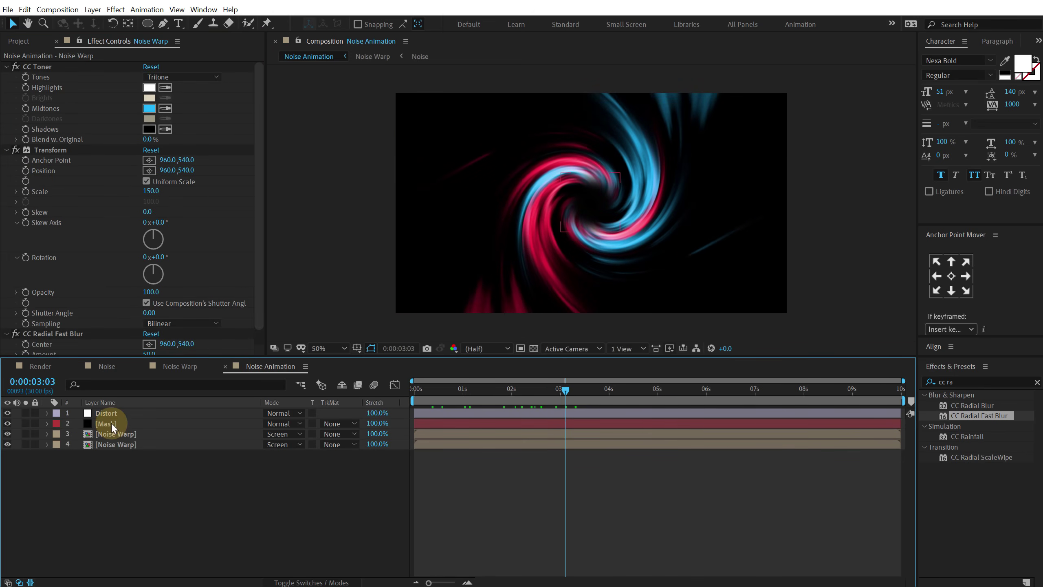
- Lower the Distort layer's Twirl angle to 199° and preview around 2 seconds
click(109, 414)
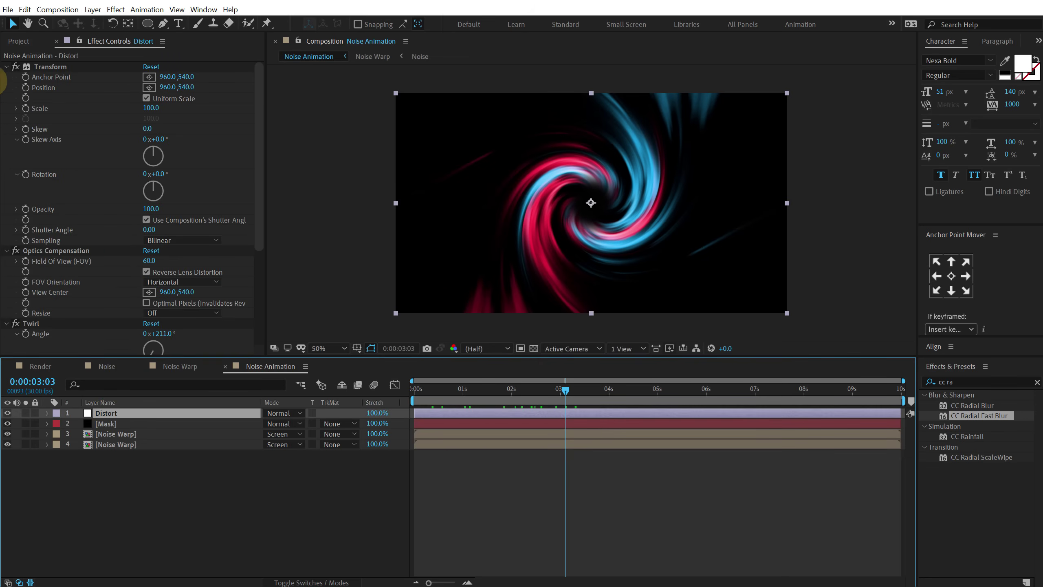
click(6, 67)
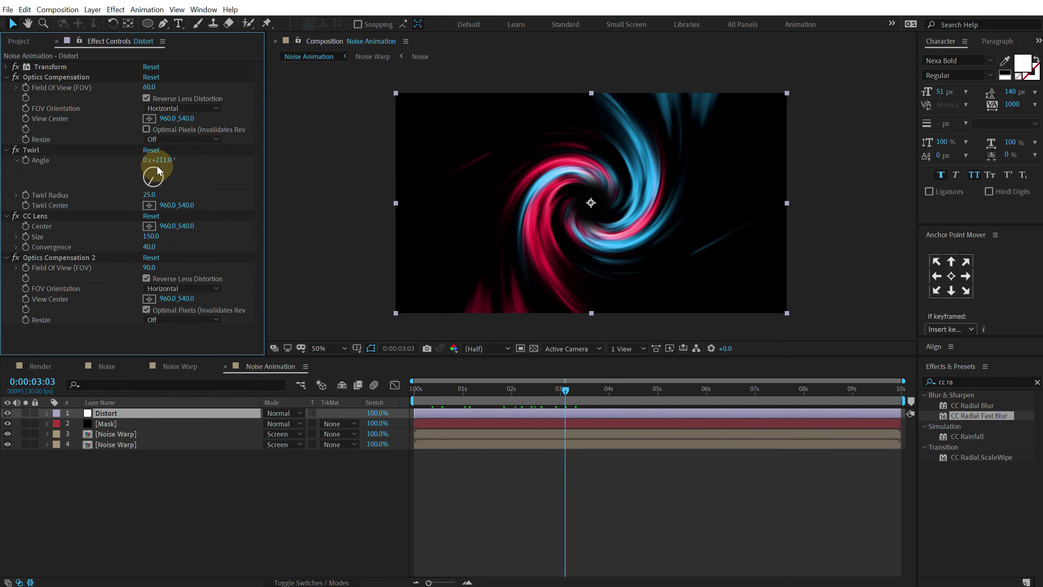
mouse_move(164, 160)
mouse_down()
mouse_move(233, 158)
mouse_move(107, 166)
mouse_move(206, 163)
mouse_move(160, 163)
mouse_up()
drag(419, 393, 595, 391)
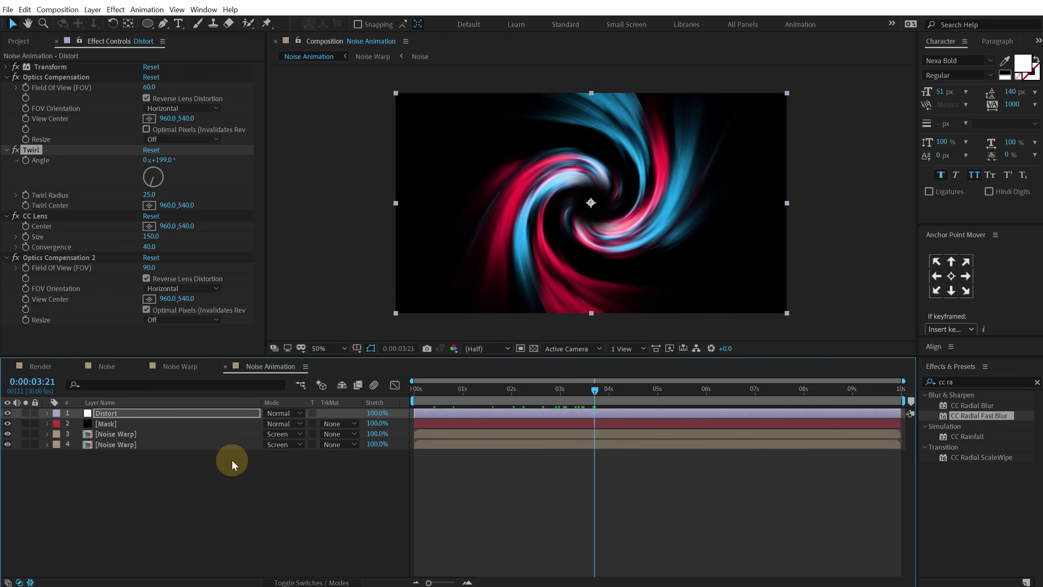
- Open the Render composition and add Noise Animation to it as a layer
click(27, 41)
click(27, 223)
click(39, 366)
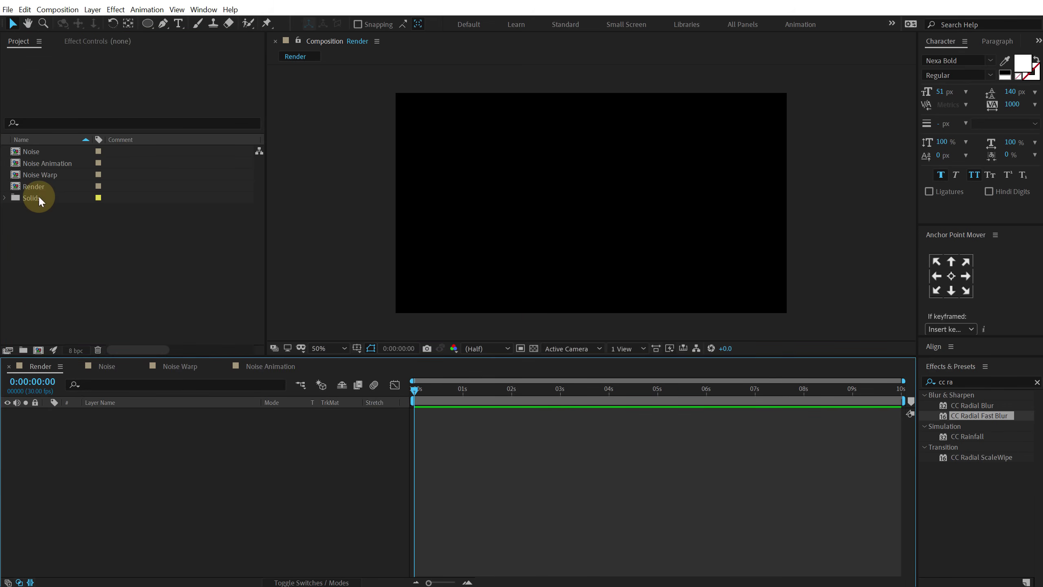
drag(43, 163, 124, 441)
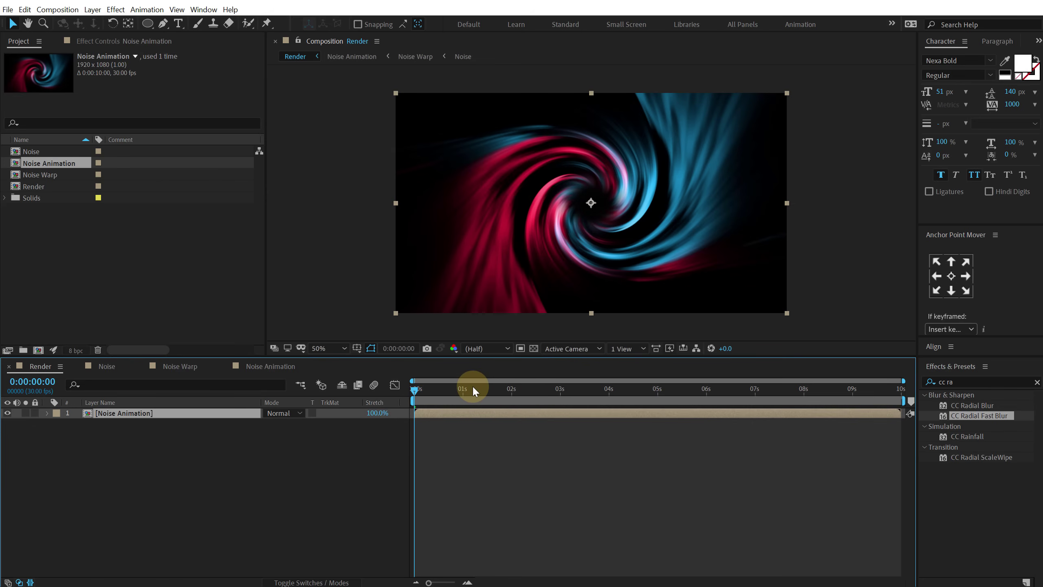
drag(472, 385, 514, 389)
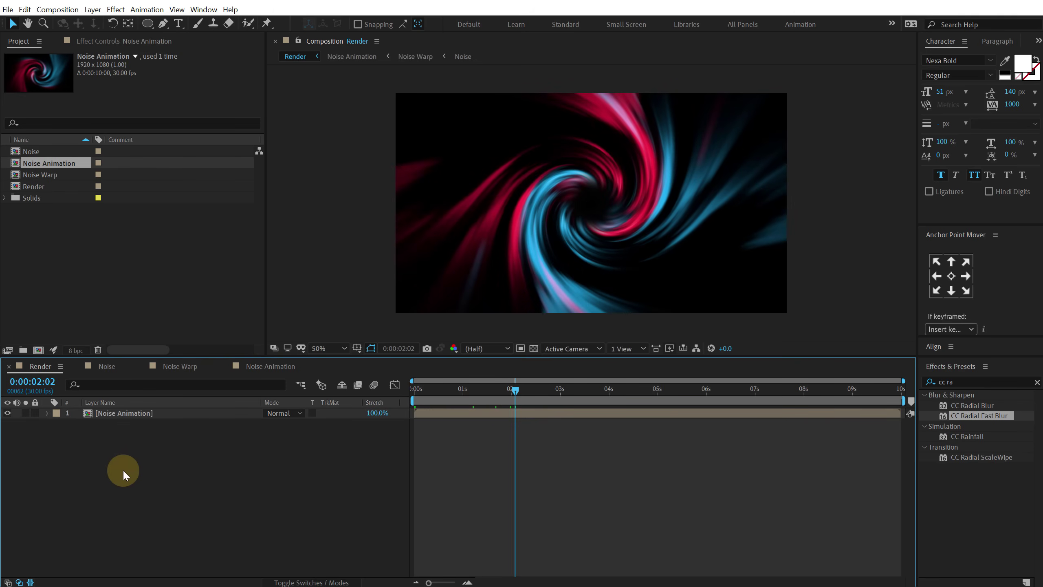
- Create a solid named BG below Noise Animation and set Noise Animation's blending mode to Add
key(ctrl+y)
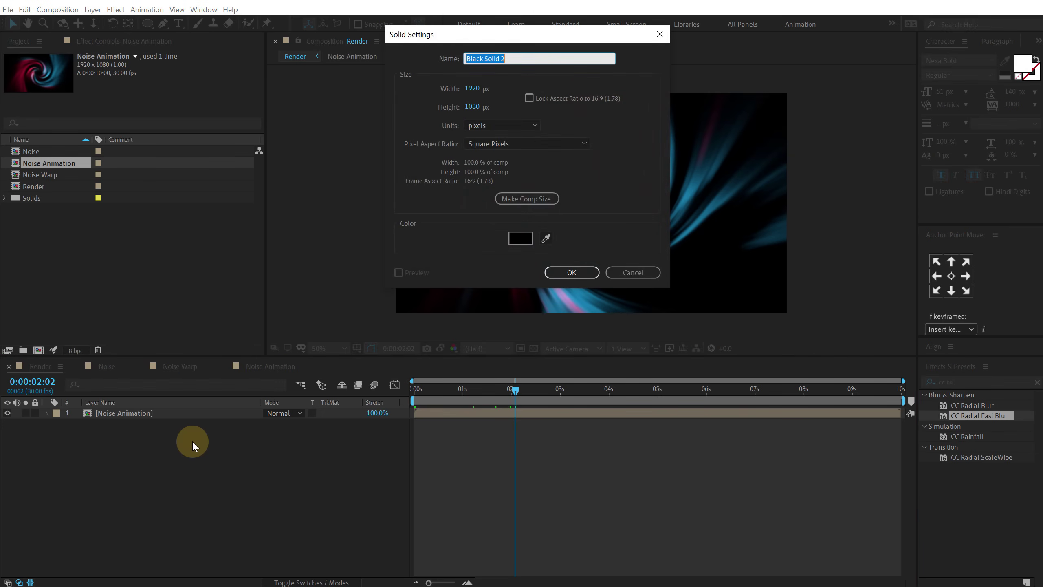
text(BG)
click(570, 272)
drag(129, 424, 123, 410)
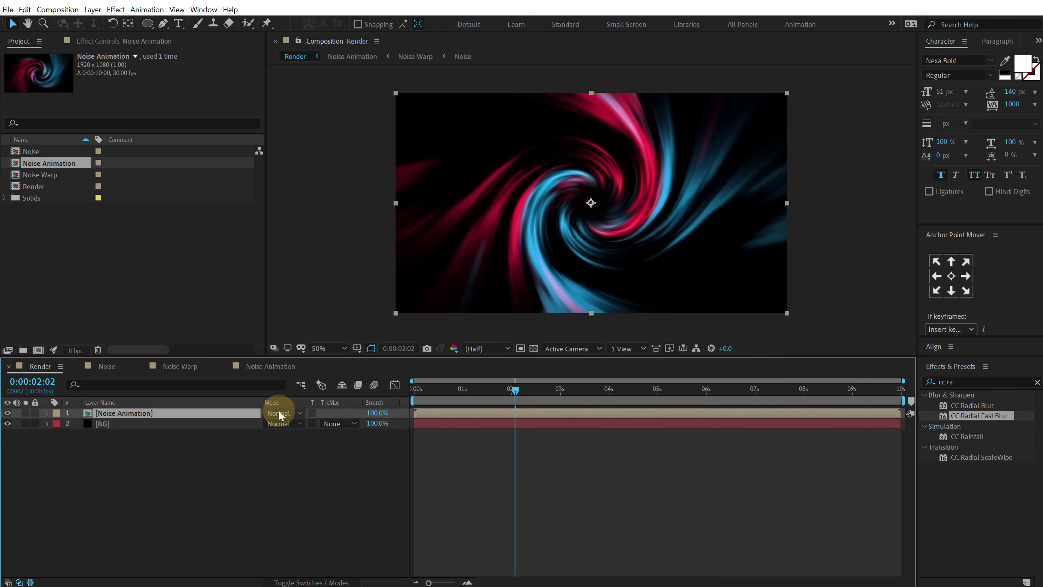
click(300, 412)
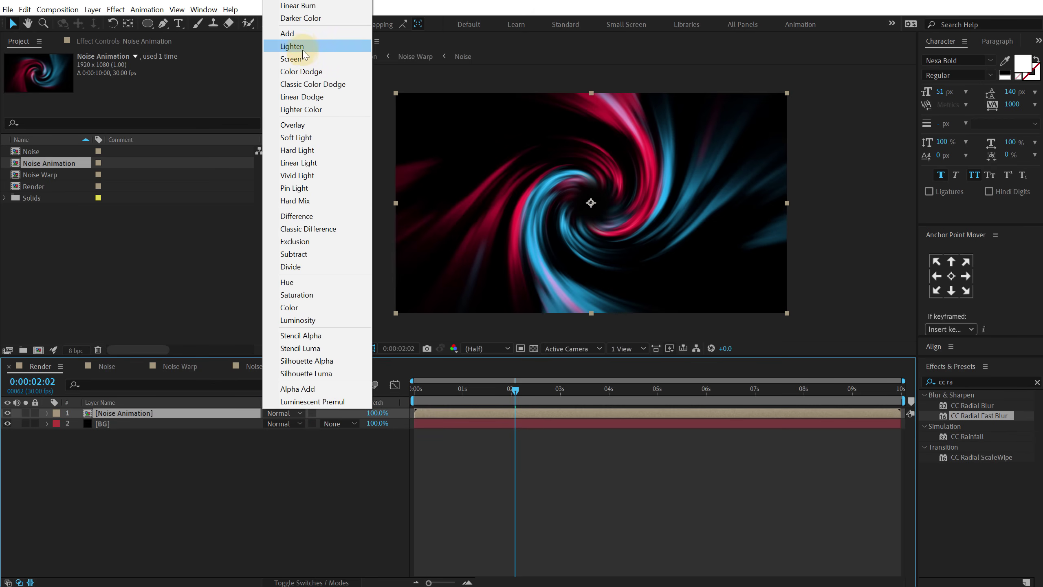
click(304, 35)
- Apply a Fill effect to the BG solid in near-black navy 040812
click(110, 423)
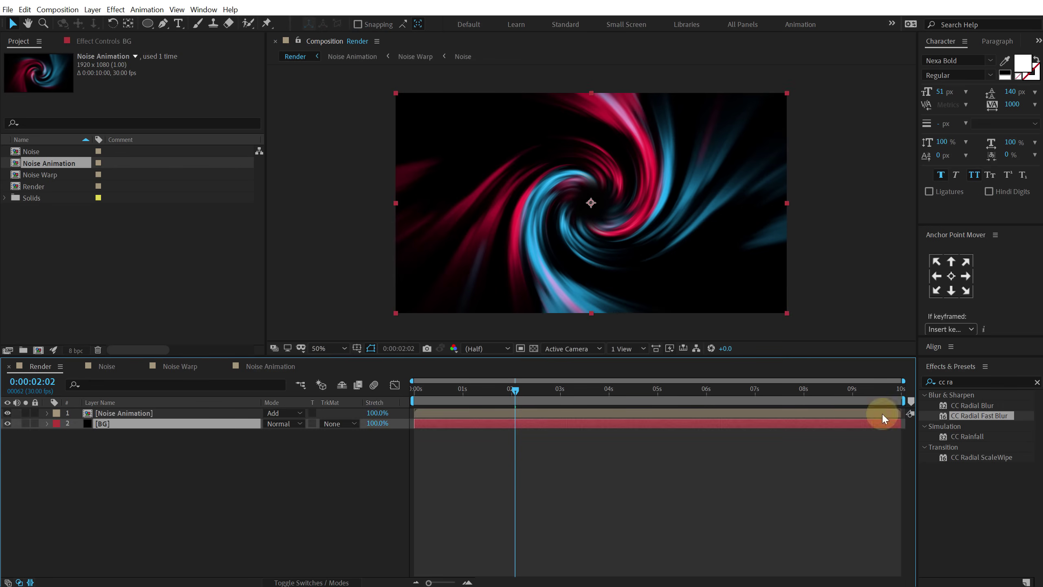
click(969, 383)
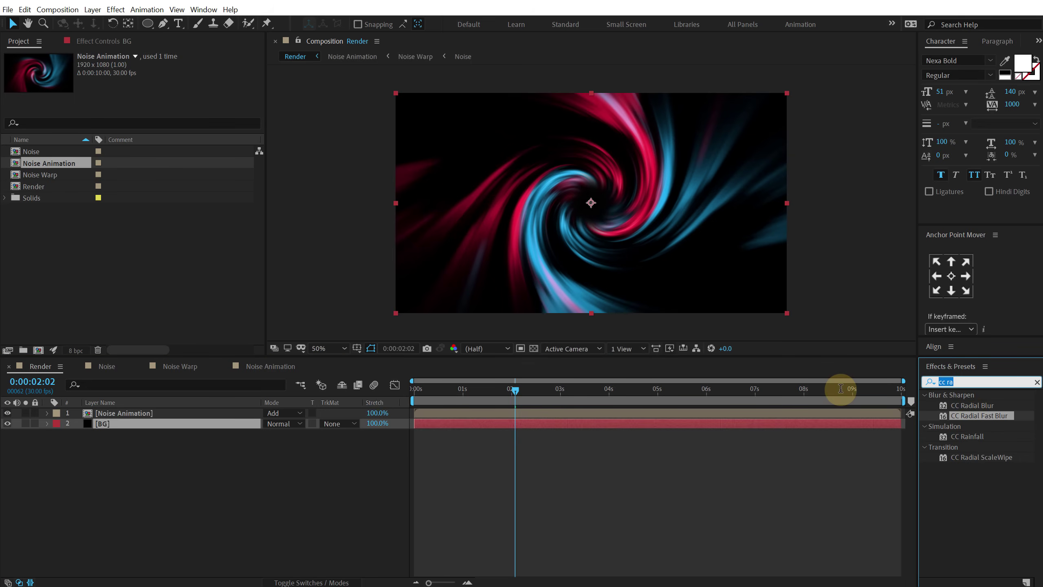
text(fill)
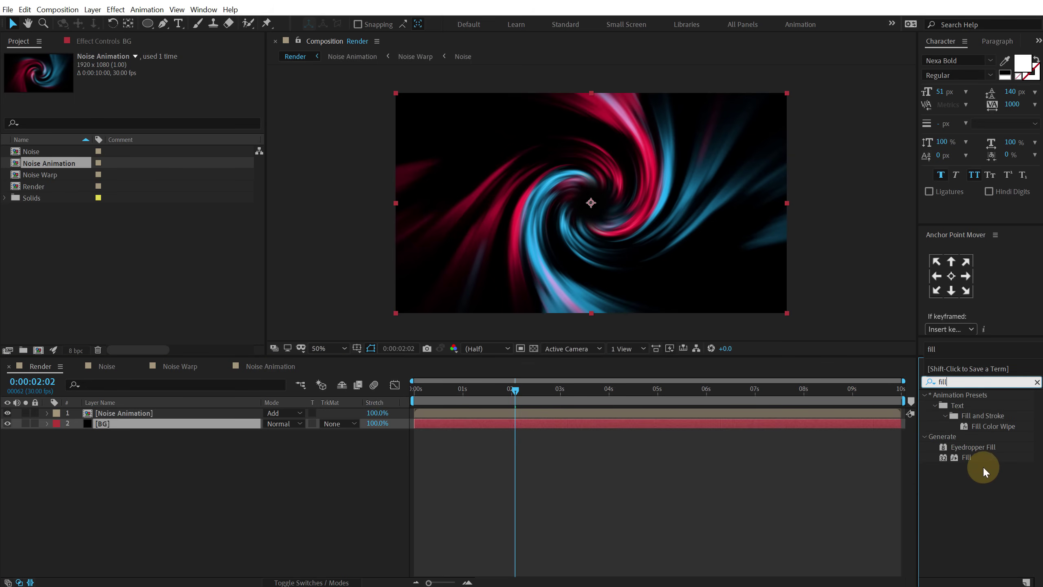
click(962, 457)
drag(962, 457, 132, 424)
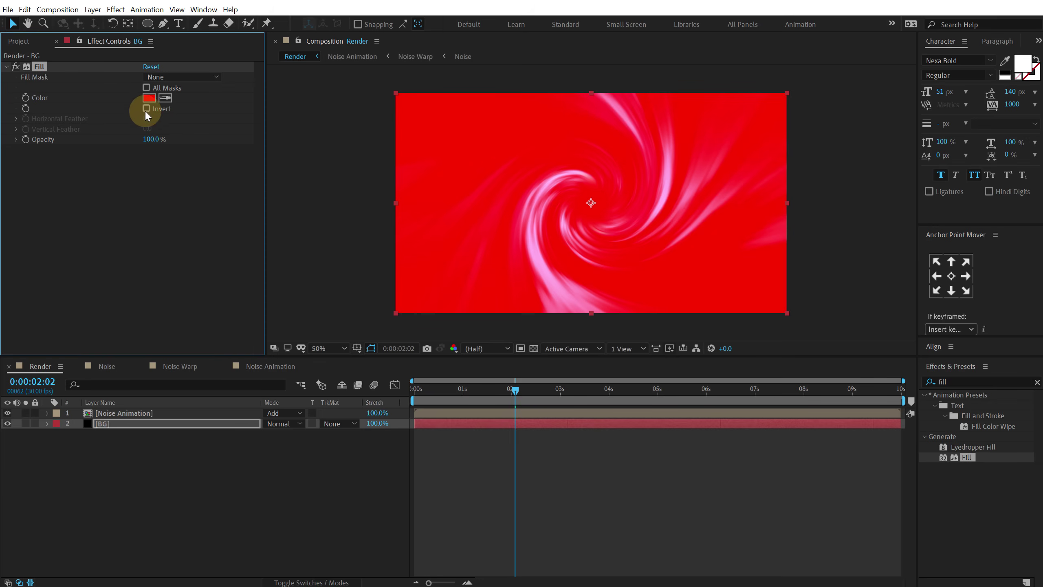
click(149, 98)
click(280, 158)
drag(207, 224, 223, 240)
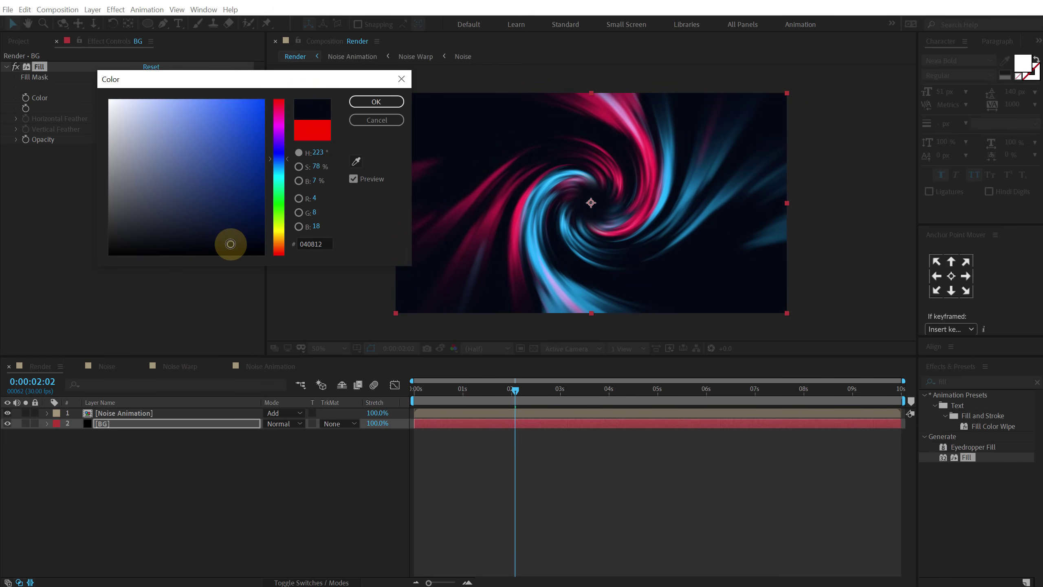
click(370, 101)
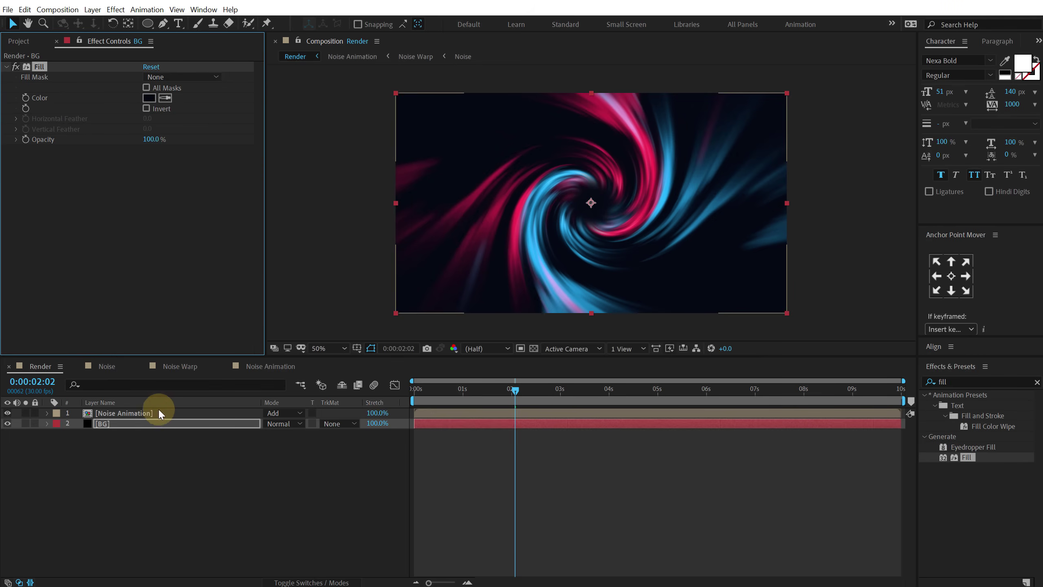
- Apply the Glow effect to the Noise Animation layer
click(18, 41)
click(119, 414)
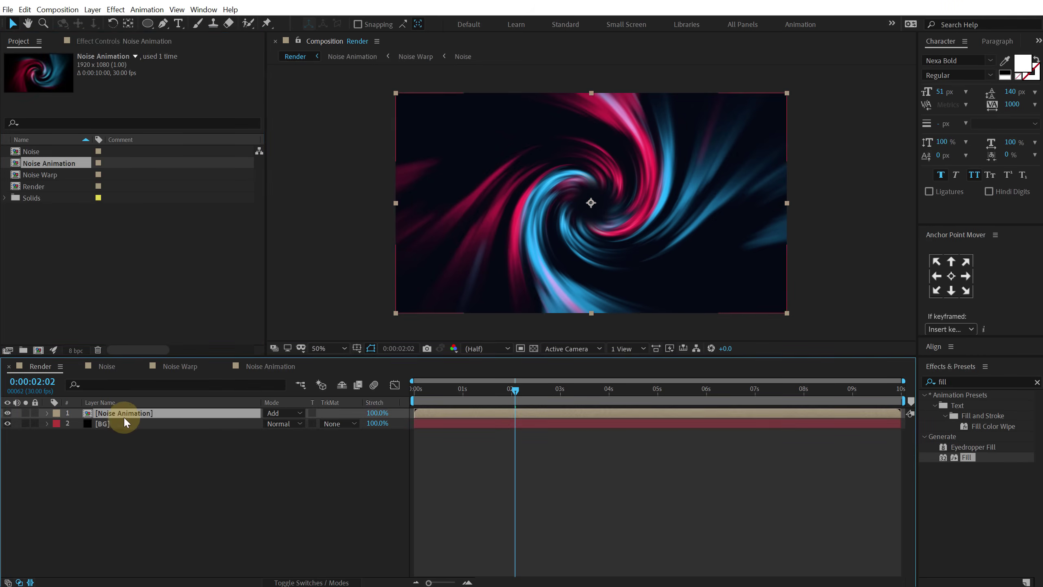
click(944, 382)
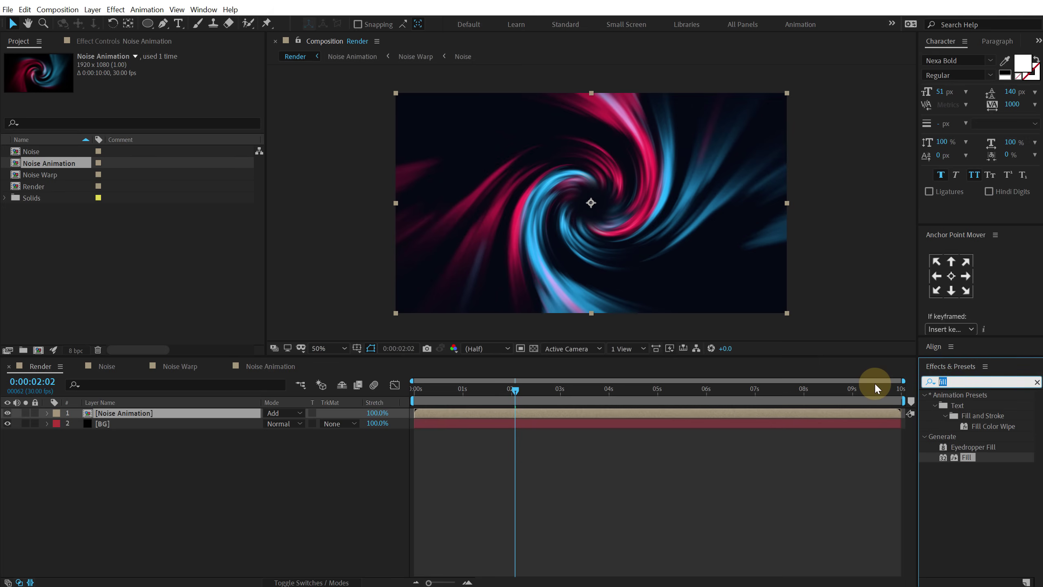
text(glow)
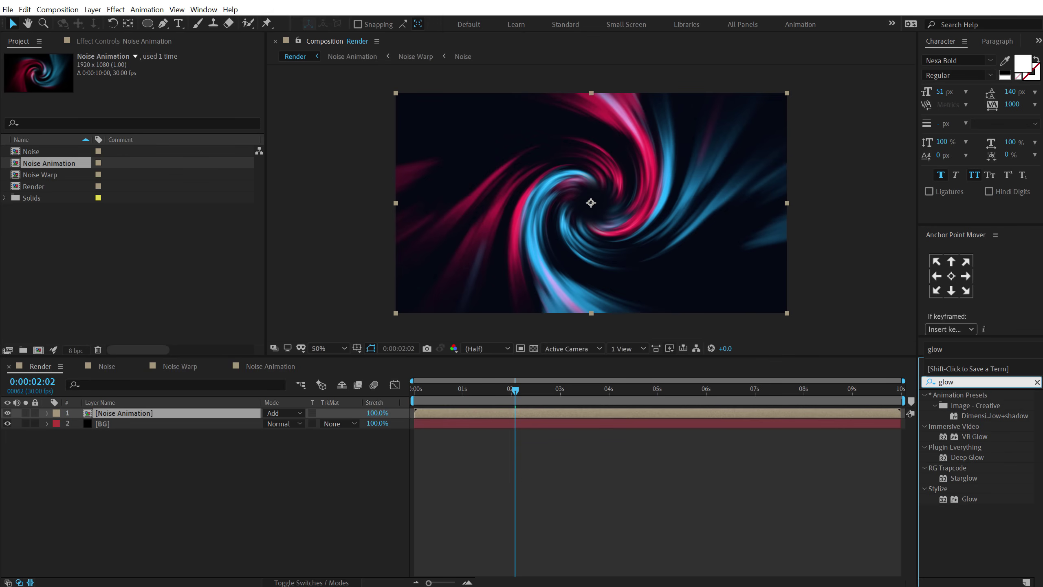
double_click(970, 499)
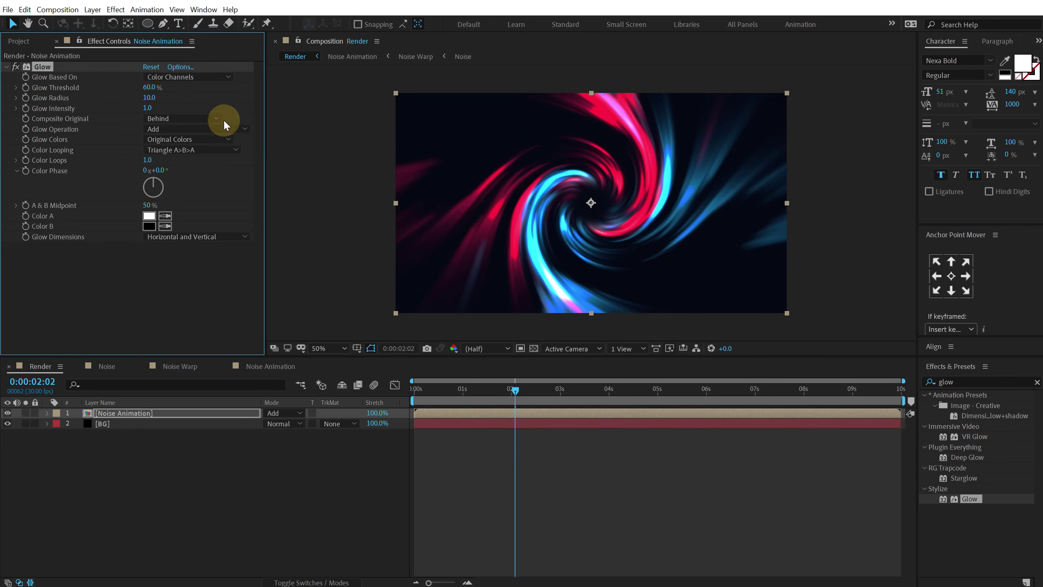
- Raise the project colour depth to 32 bpc
click(6, 43)
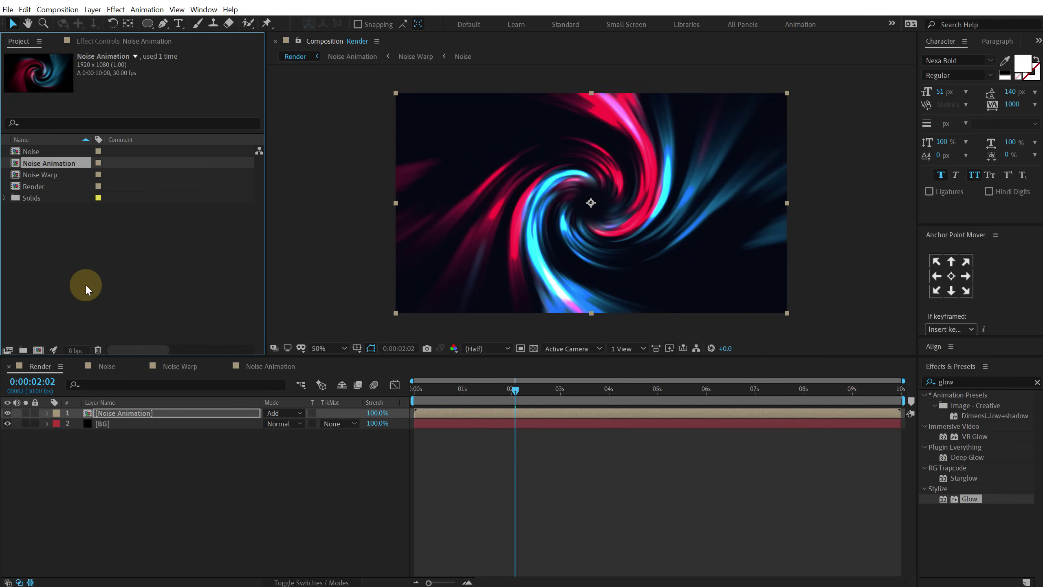
alt+click(75, 350)
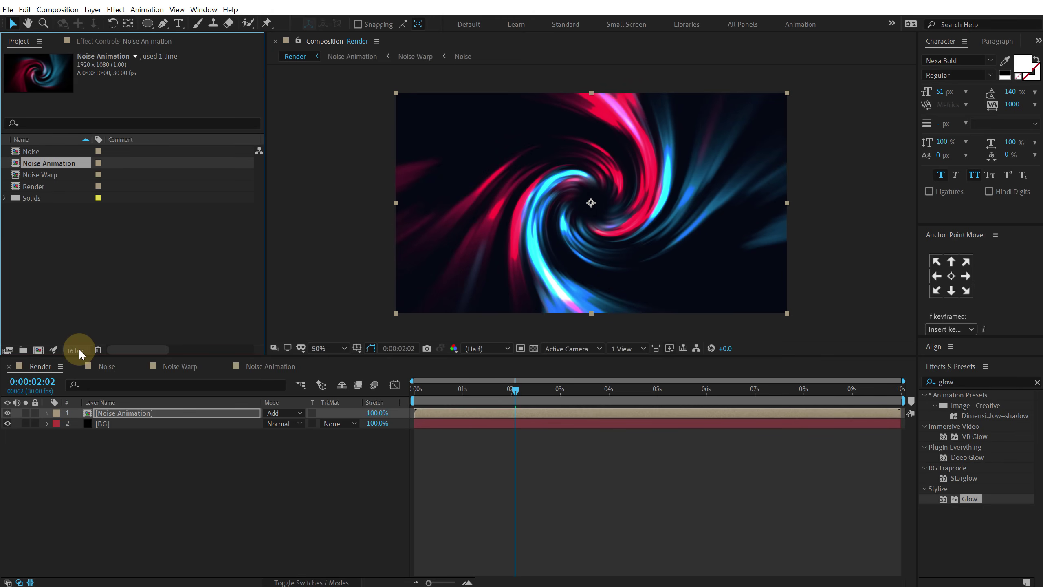
alt+click(75, 350)
drag(105, 419, 106, 419)
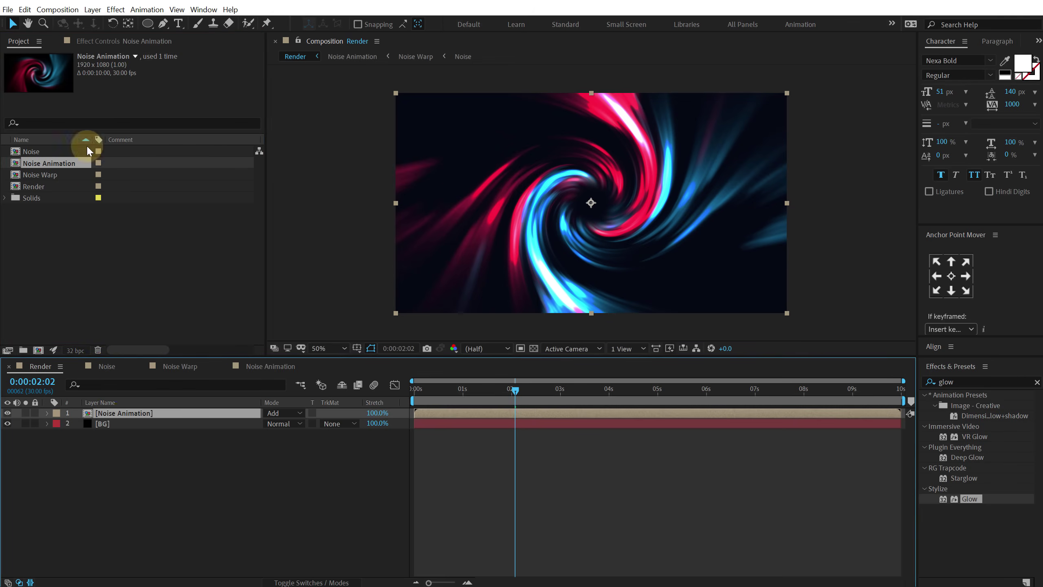
- Set the Glow radius to about 292 and threshold to 81.2%
click(109, 41)
drag(152, 102, 321, 96)
drag(149, 88, 199, 85)
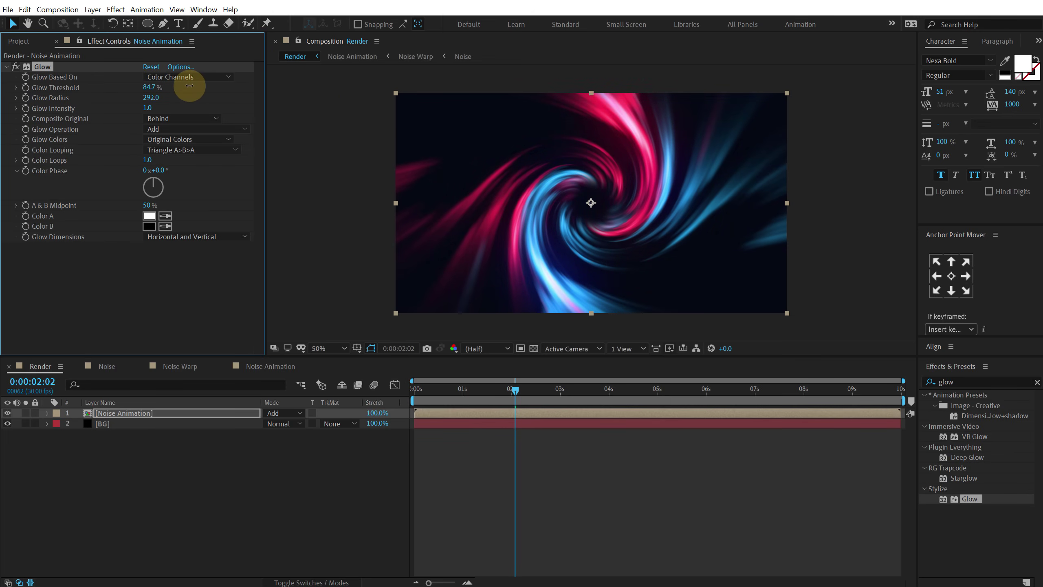
drag(454, 389, 512, 389)
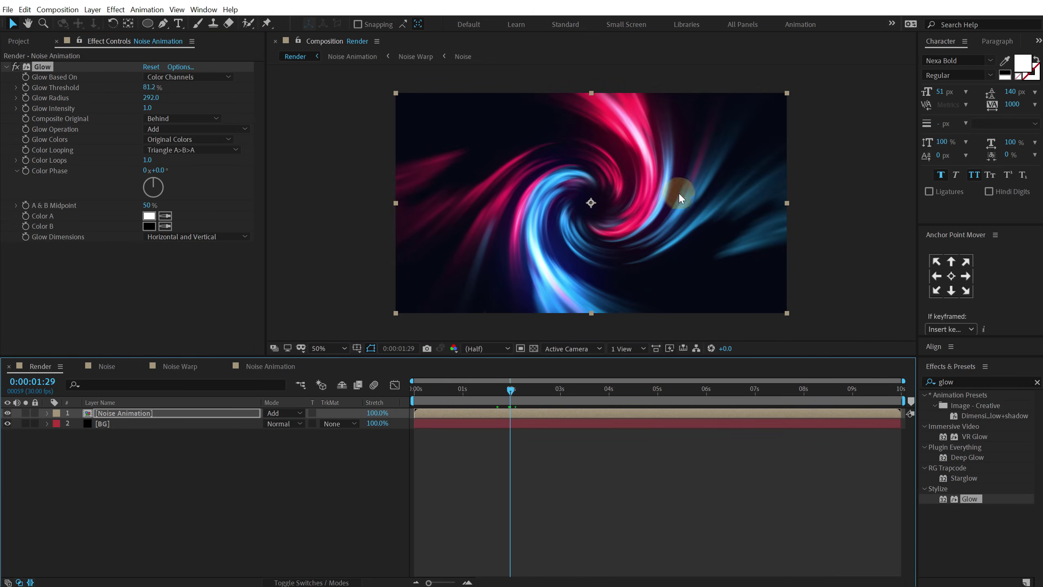
click(111, 413)
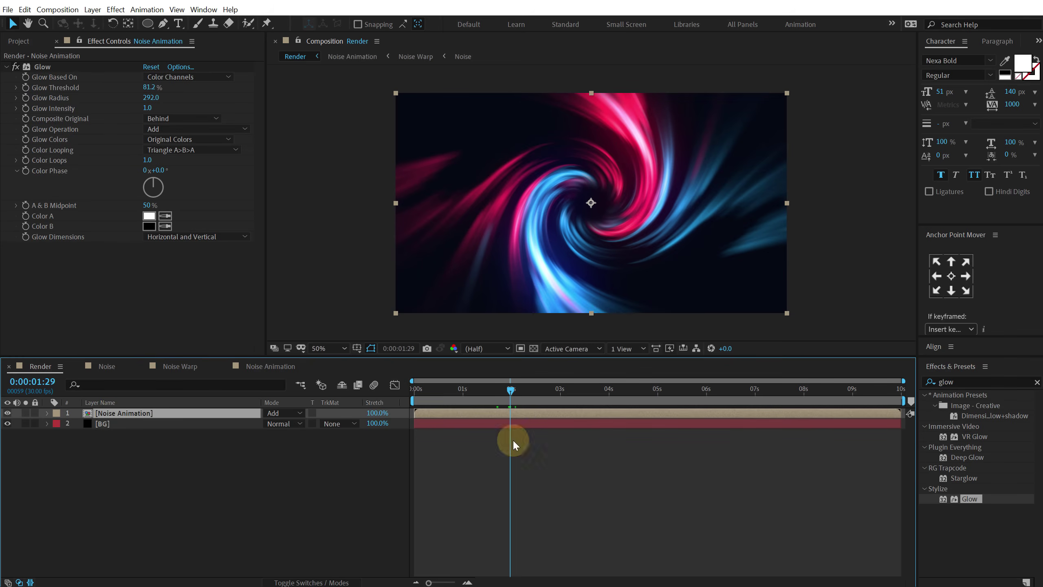
- Add a Noise effect at 3.0% to the Noise Animation layer
click(961, 380)
text(noise)
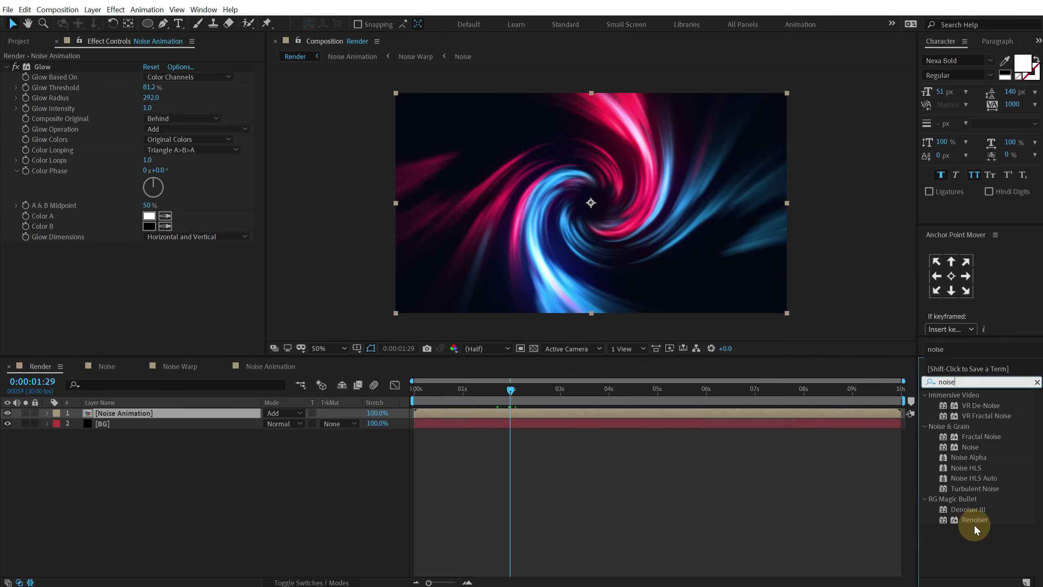
click(974, 523)
drag(970, 447, 175, 290)
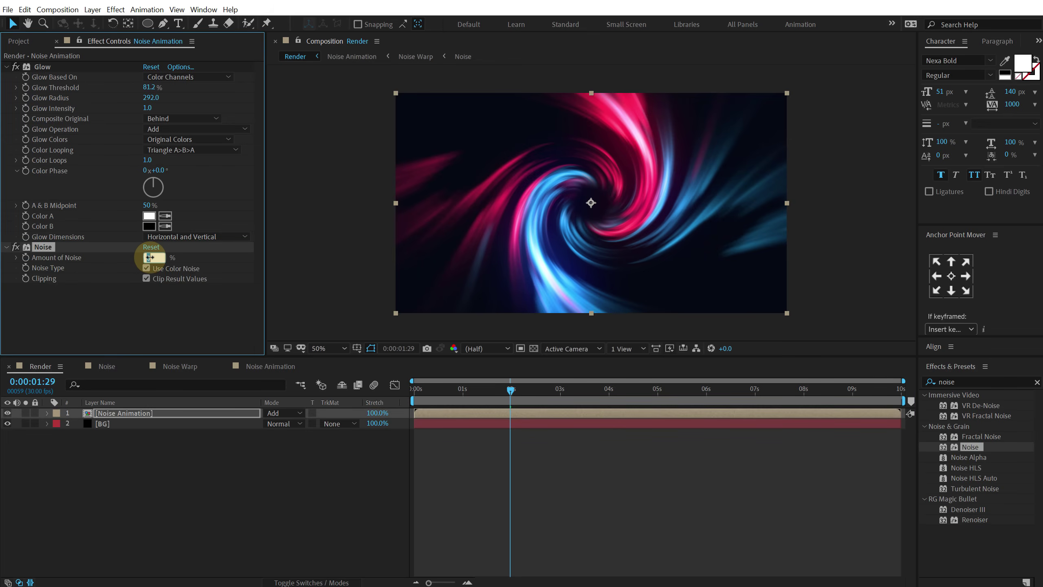
- Inspect the grain at 100% zoom by panning around the comp view
click(160, 445)
key(slash)
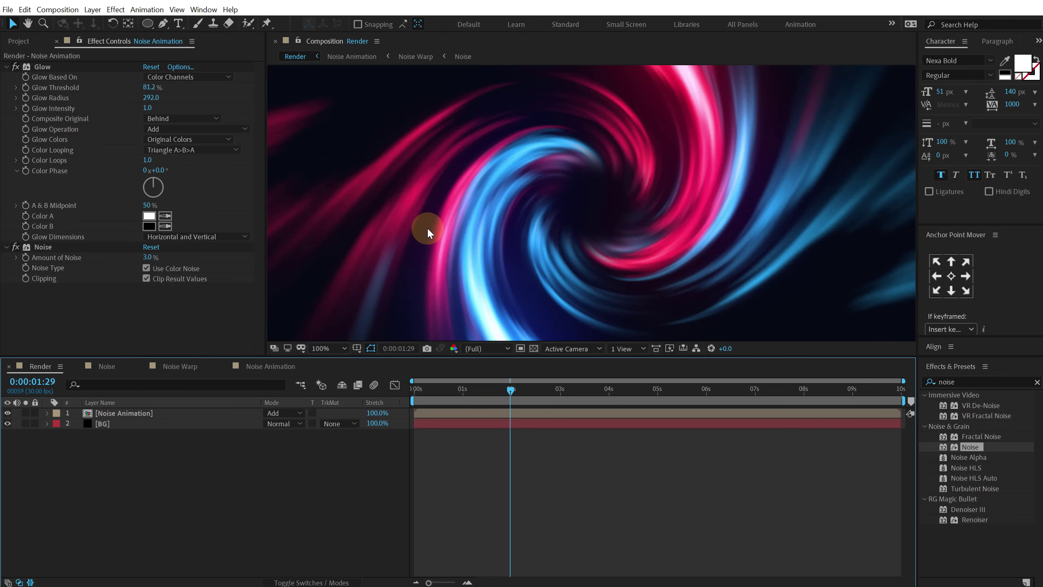
drag(429, 230, 491, 227)
key(v)
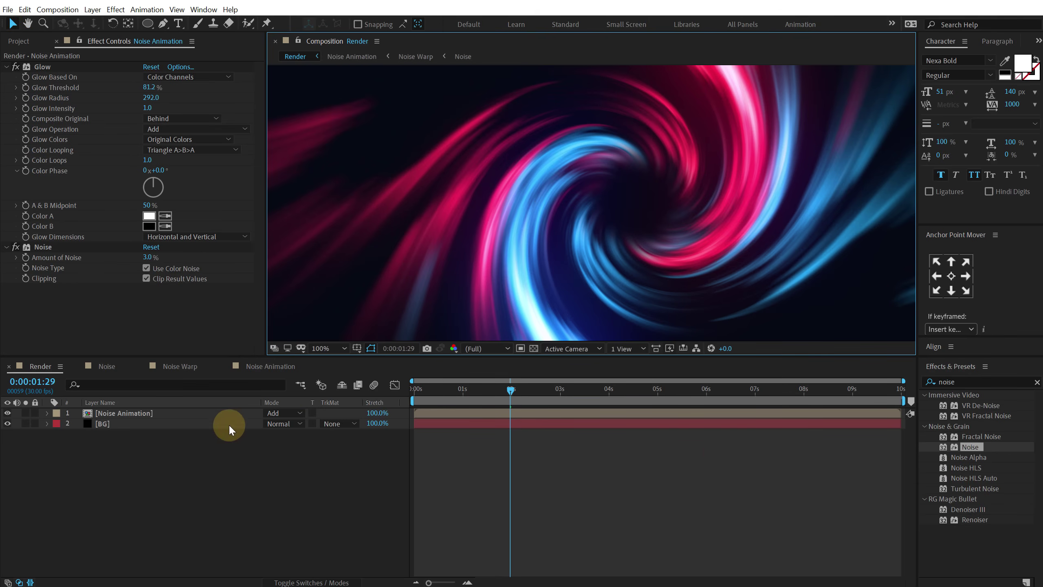
click(150, 413)
click(982, 382)
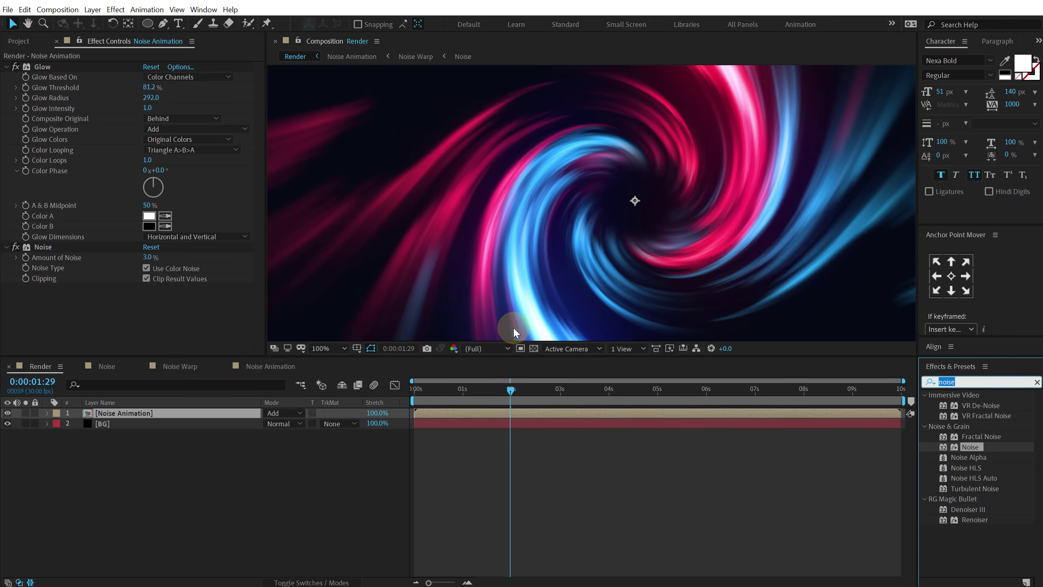
- Add a new adjustment layer at the top and name it CC
key(comma)
click(142, 476)
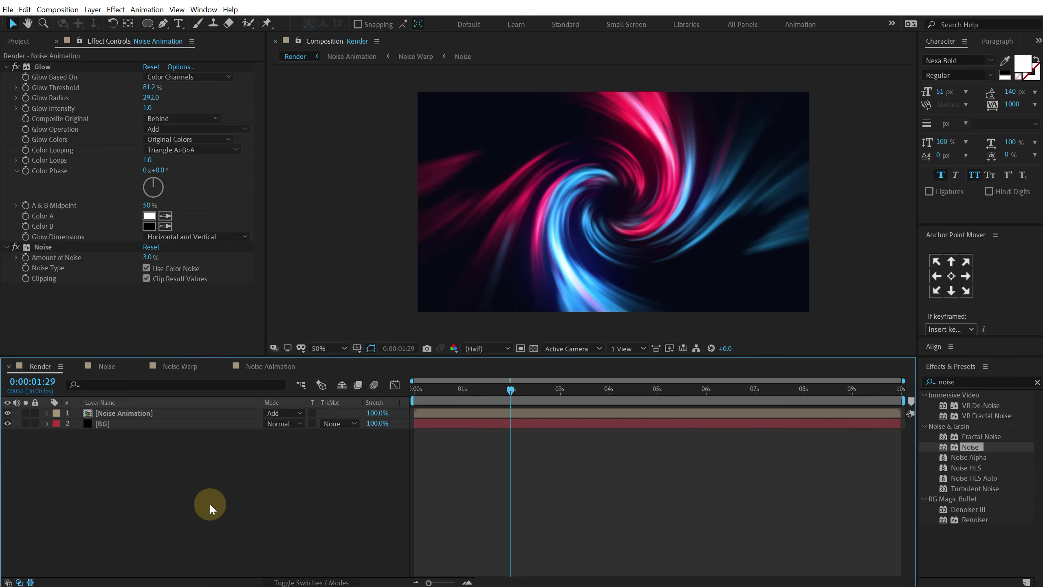
right_click(152, 489)
mouse_move(247, 369)
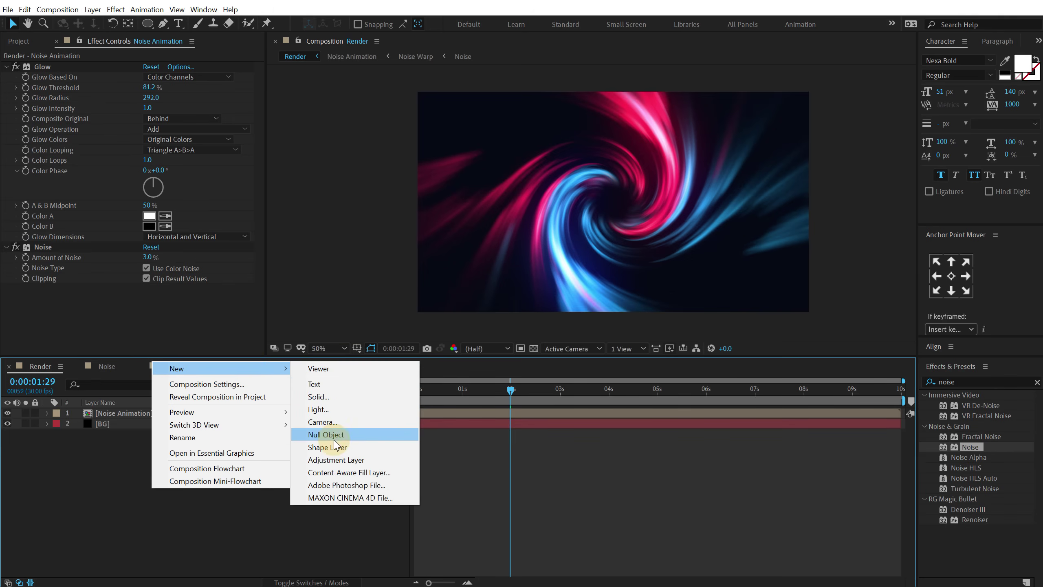
click(330, 460)
key(Return)
text(CC)
key(Return)
- Apply Curves to CC with a gentle S-curve: darker shadows, brighter highlights
click(963, 382)
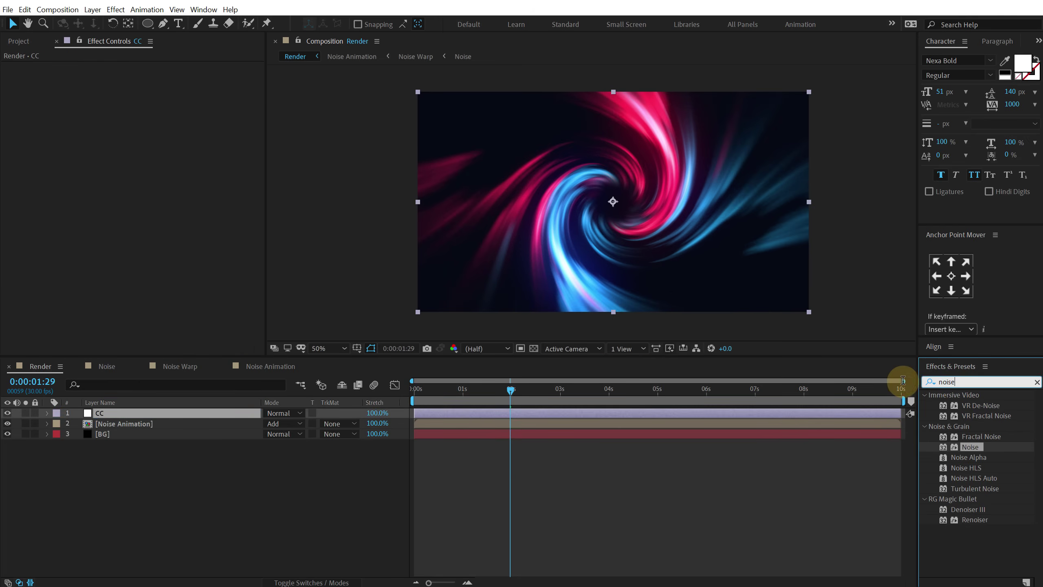
text(curves)
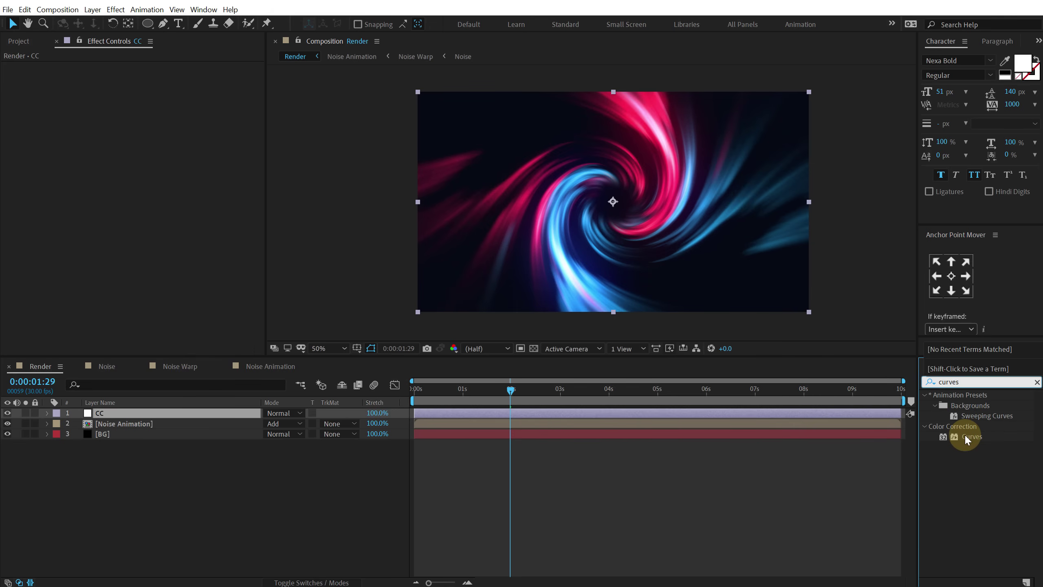
drag(966, 435, 116, 123)
drag(71, 229, 69, 231)
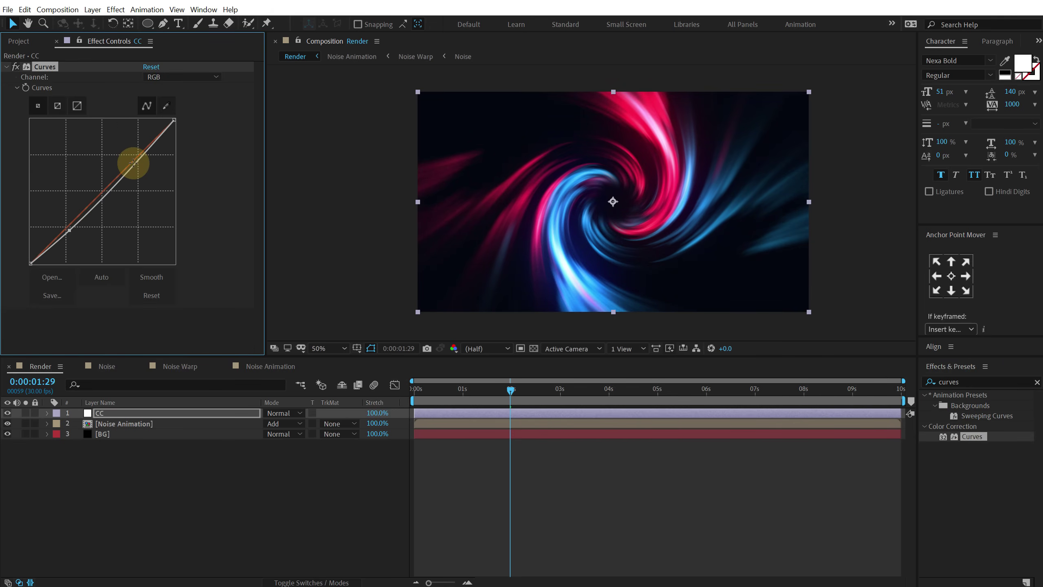
drag(133, 159, 132, 163)
click(16, 67)
click(16, 67)
click(526, 399)
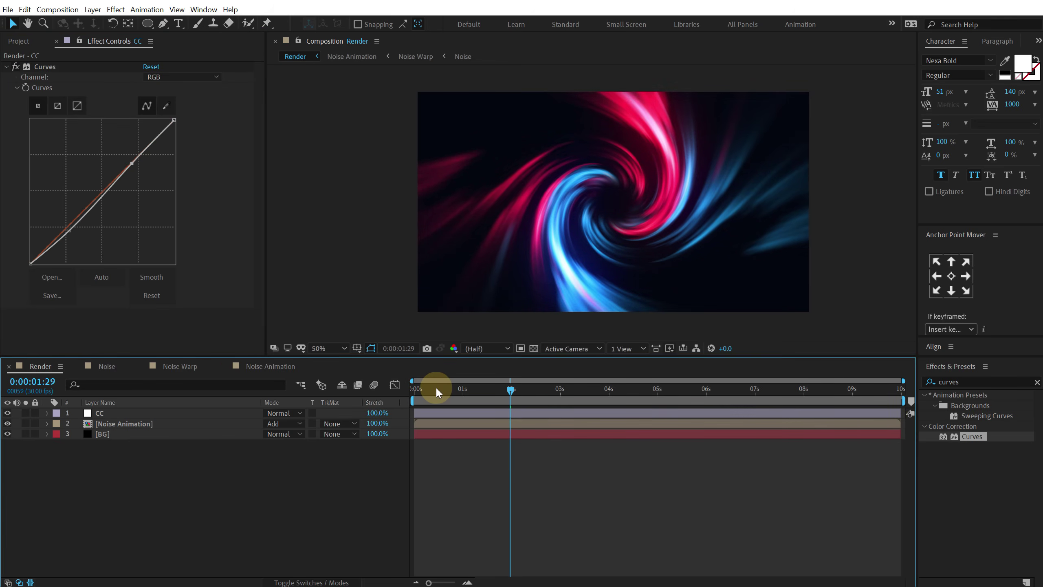
drag(435, 387, 608, 387)
- End the work area at 4 seconds and preview the vortex several times
key(n)
key(space)
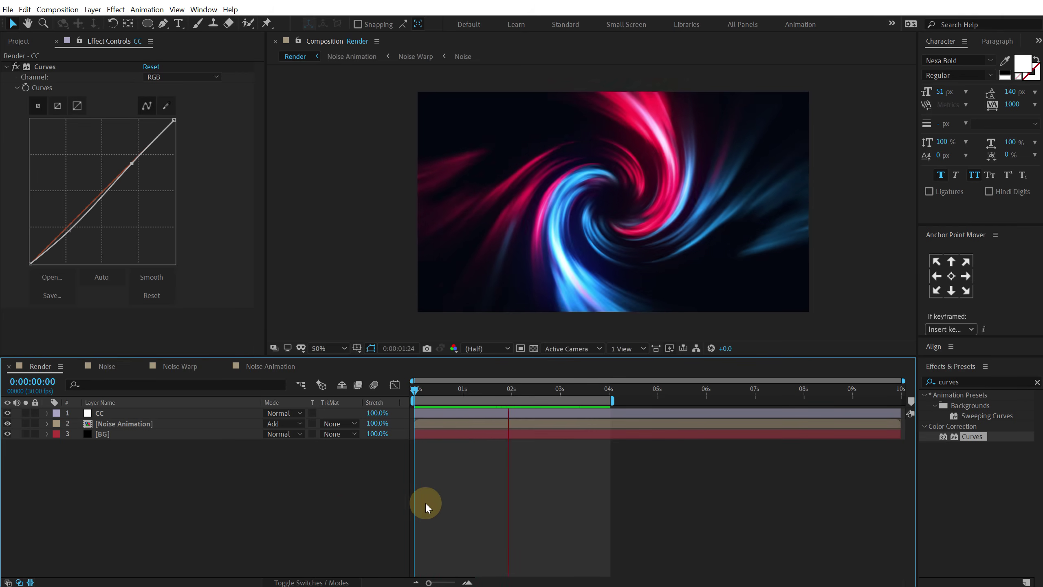
key(space)
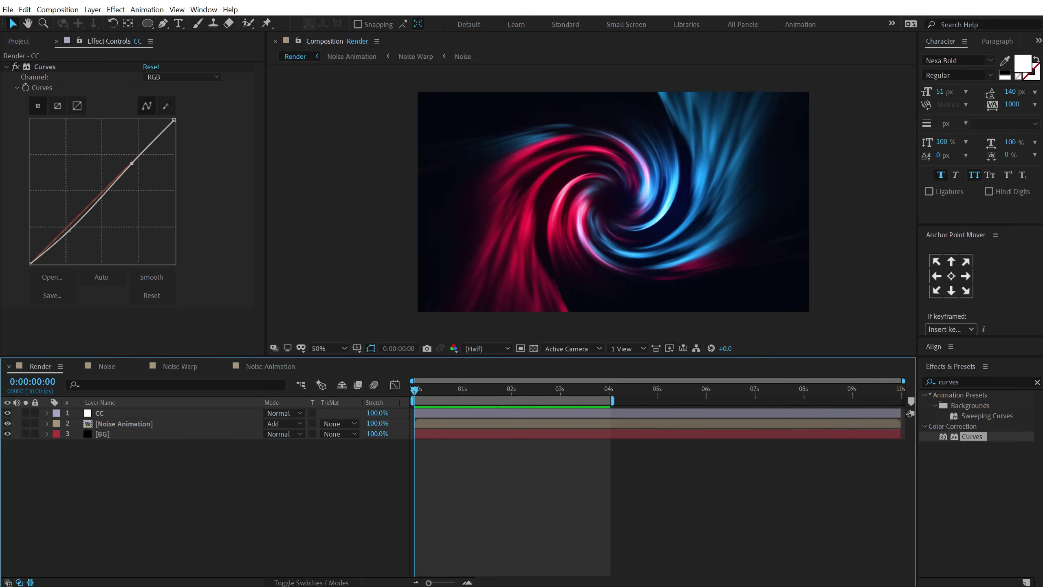
click(342, 508)
key(space)
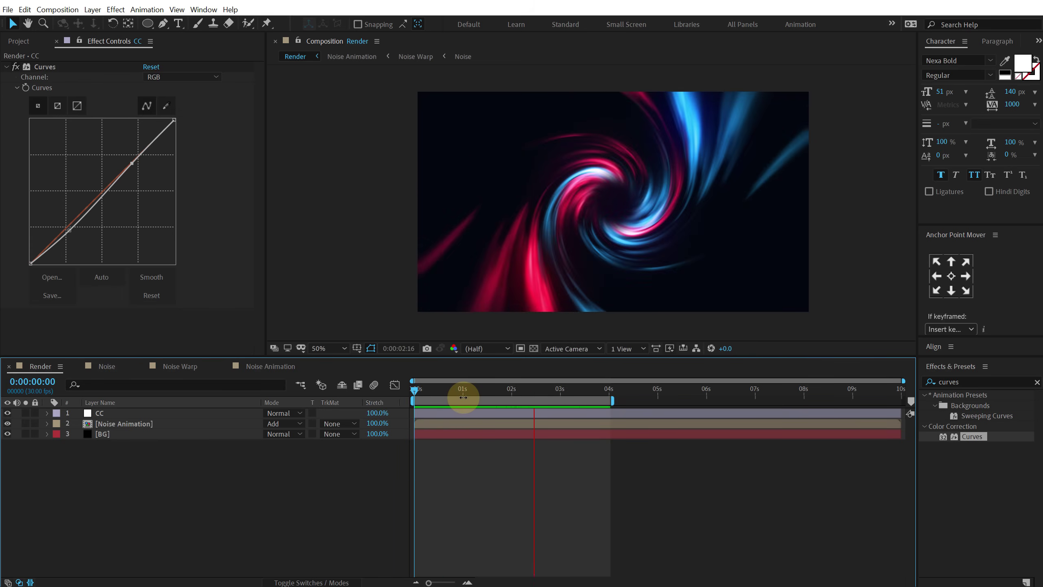
key(space)
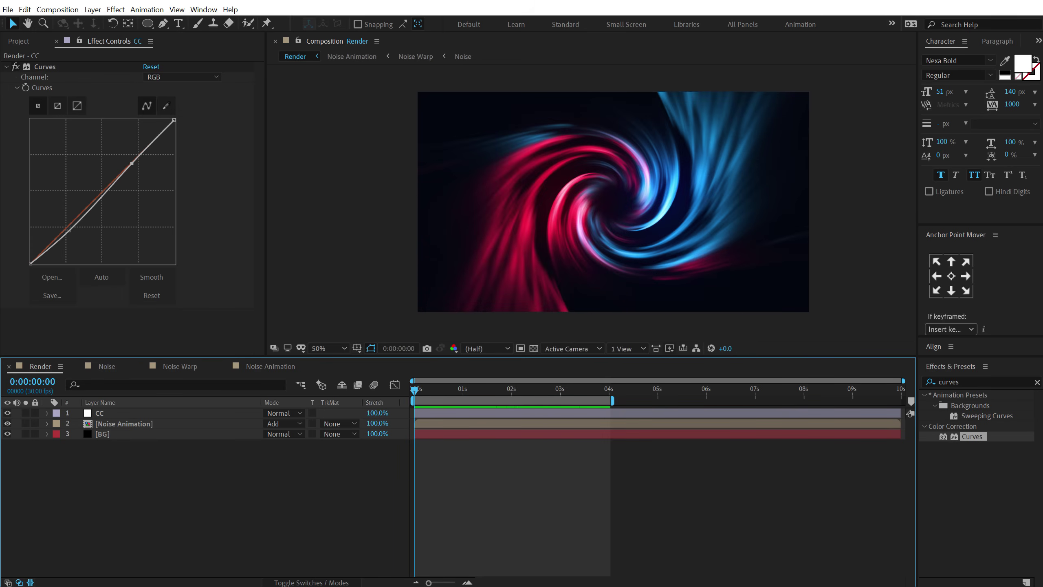
key(space)
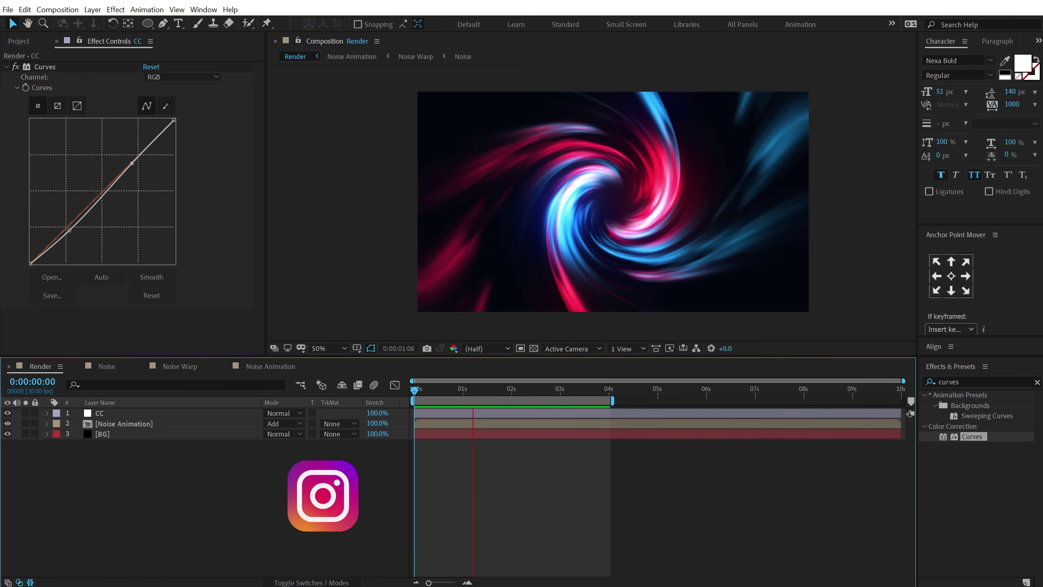